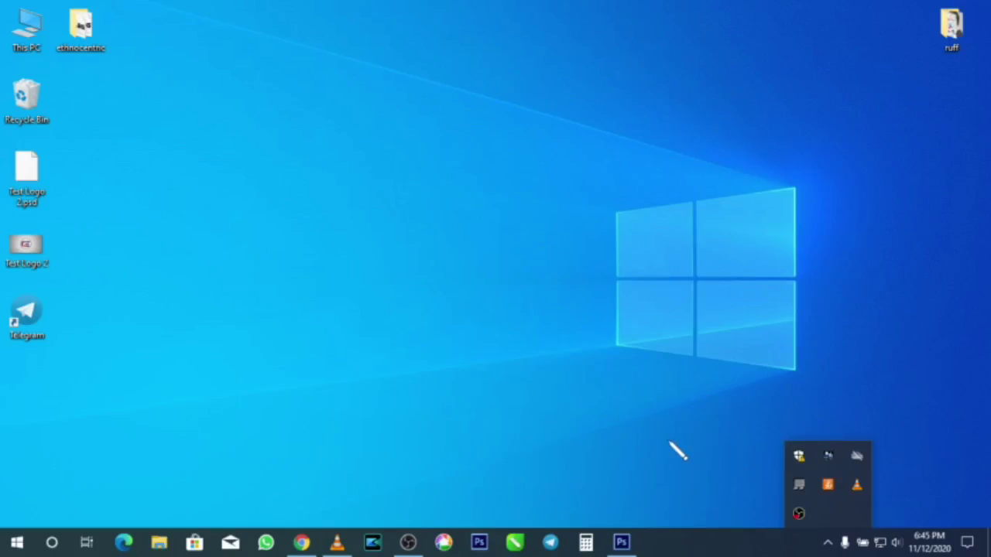
Hide the tray overflow icons and refresh the desktop twice
click(586, 394)
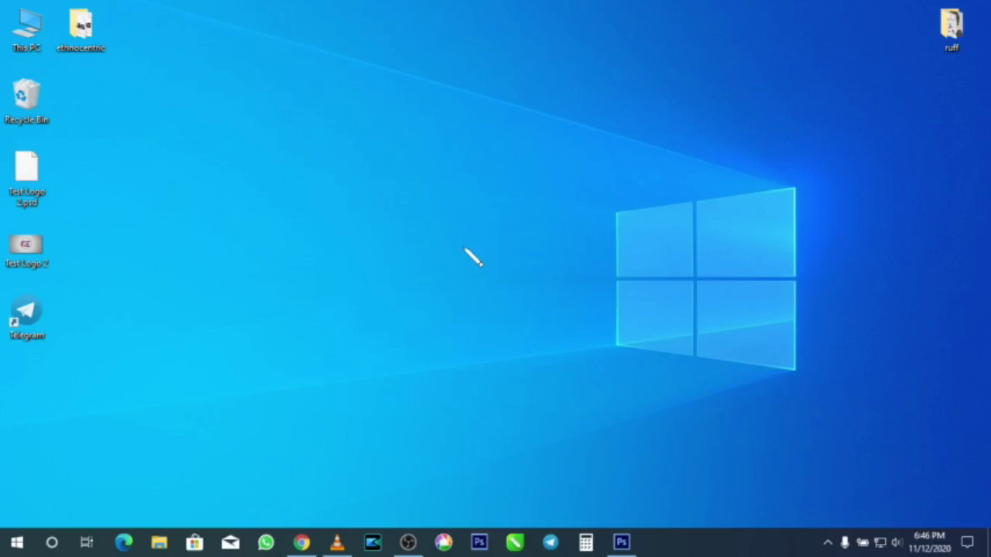
right_click(410, 225)
click(448, 265)
right_click(413, 245)
click(448, 294)
Copy both ethnocentric rg font files from the ethnocentric folder, then minimize its window
double_click(93, 24)
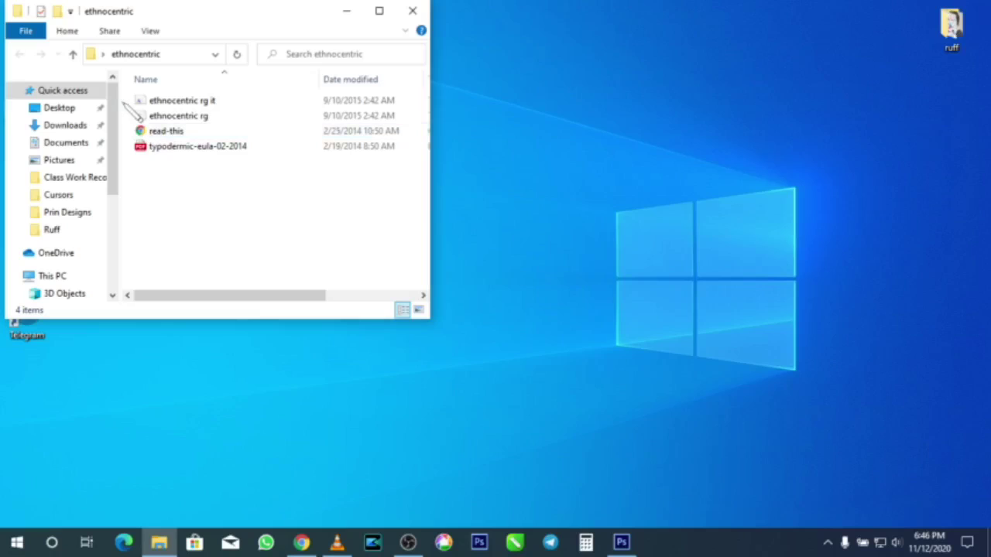
drag(122, 101, 166, 128)
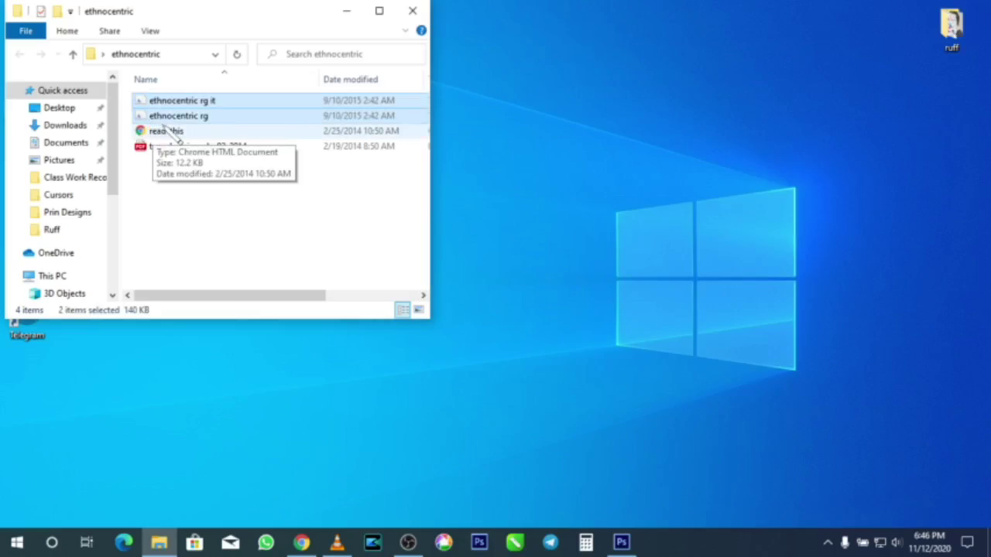
right_click(169, 120)
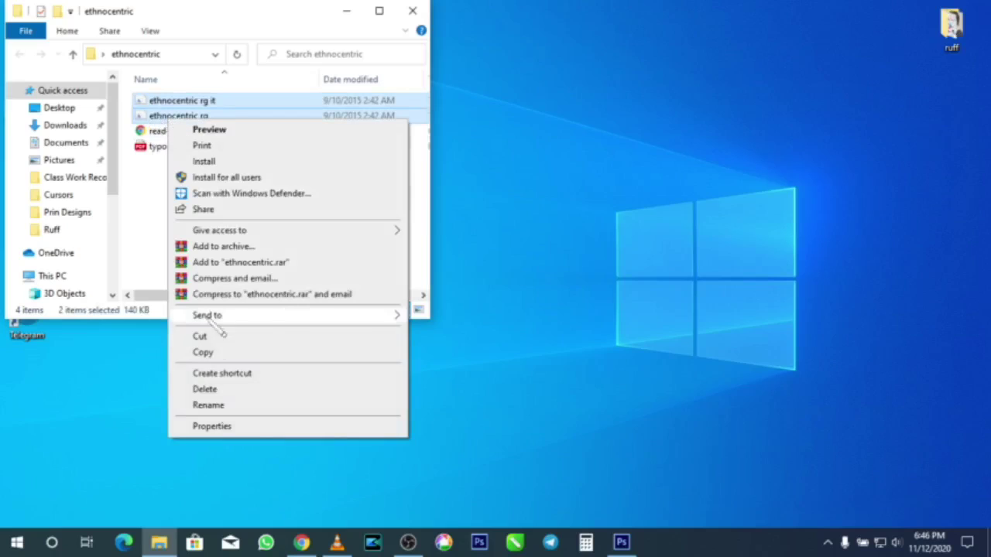
click(215, 353)
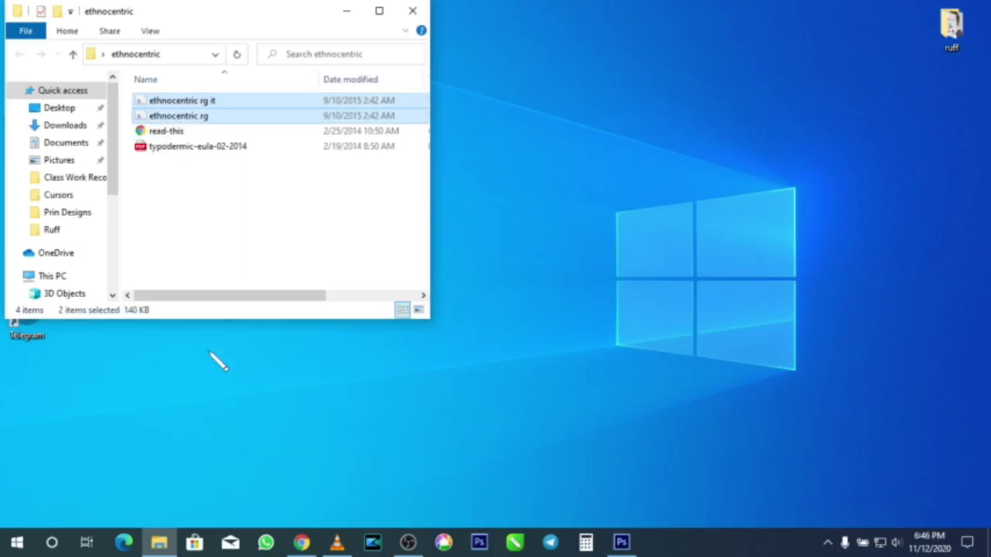
click(346, 10)
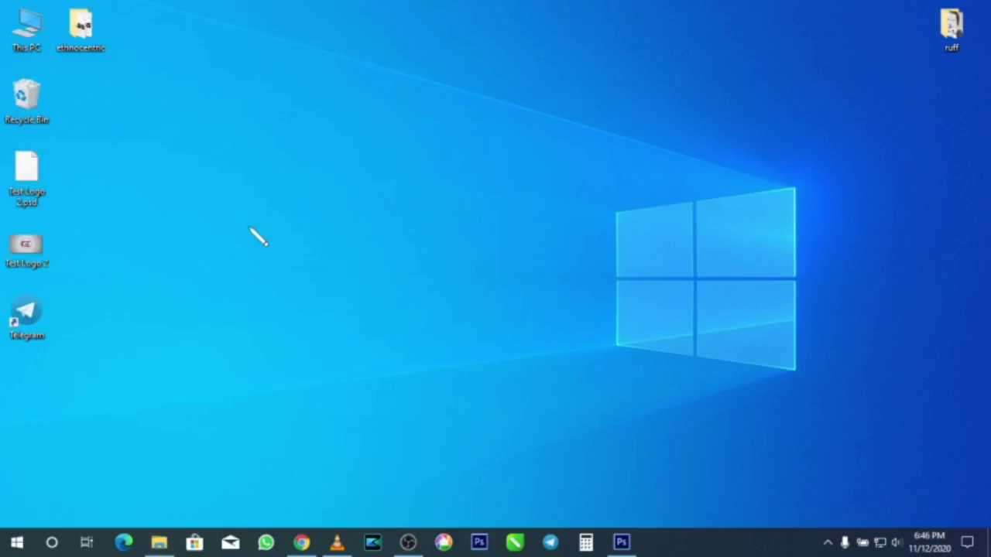
Find Control Panel through a Start search, view it as Large icons, and open Fonts
click(17, 545)
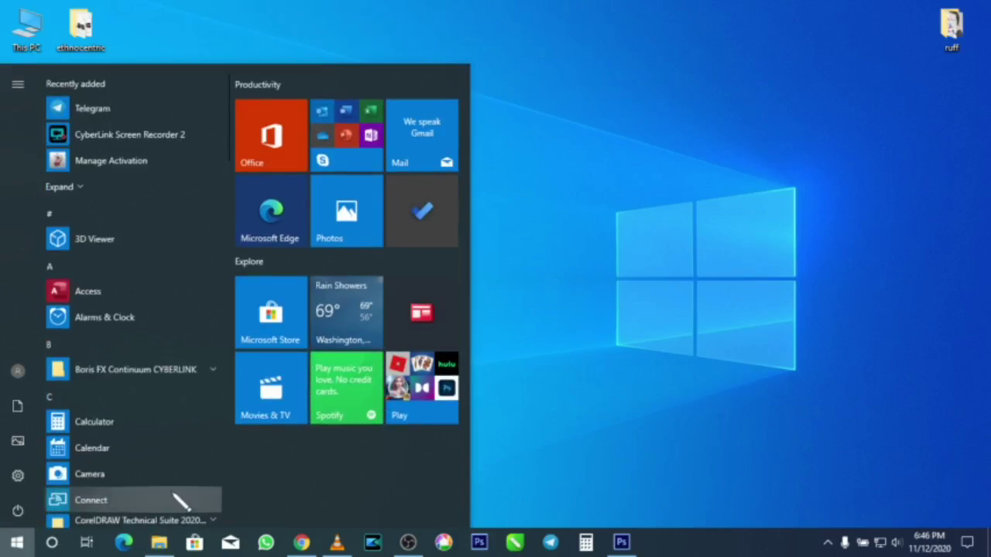
text(contor)
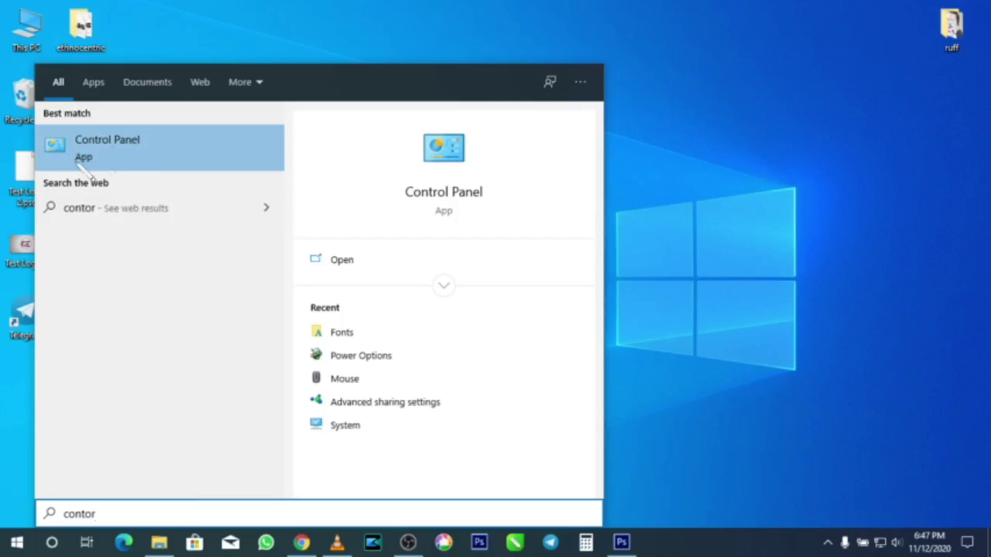
click(130, 157)
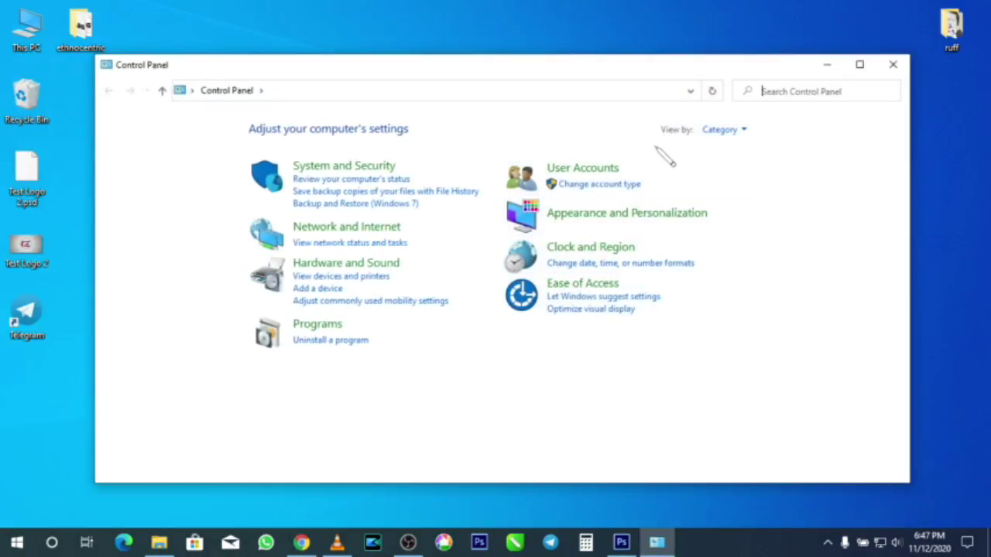
click(735, 131)
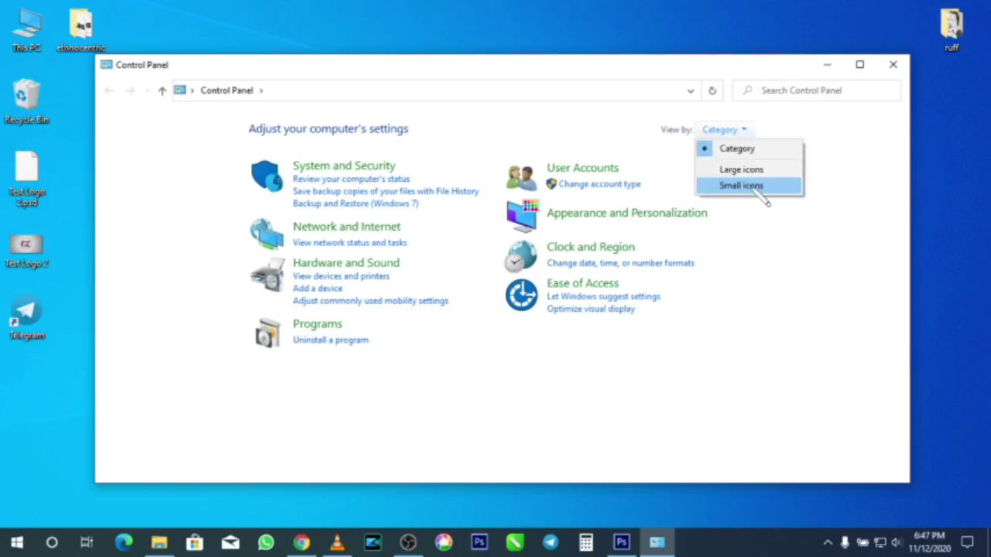
click(744, 174)
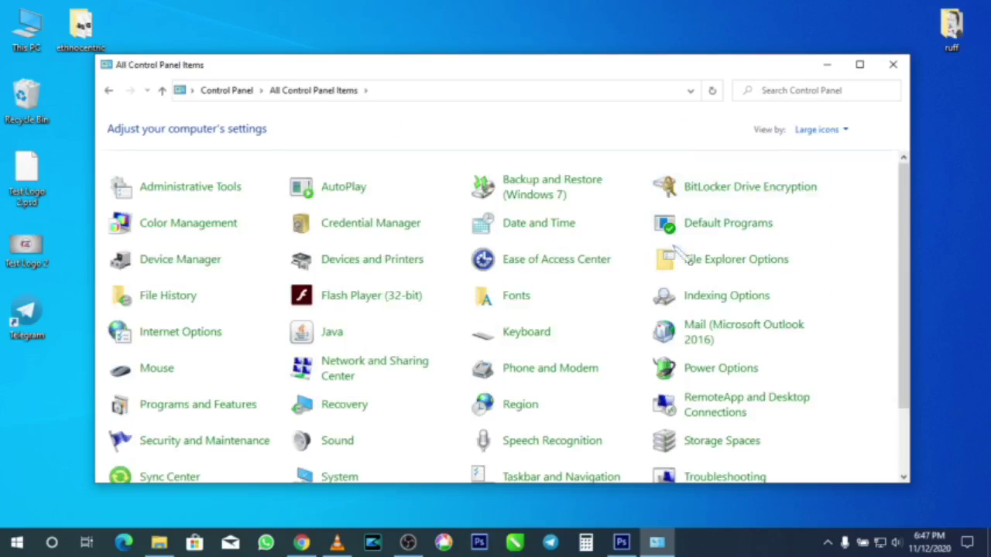
click(514, 304)
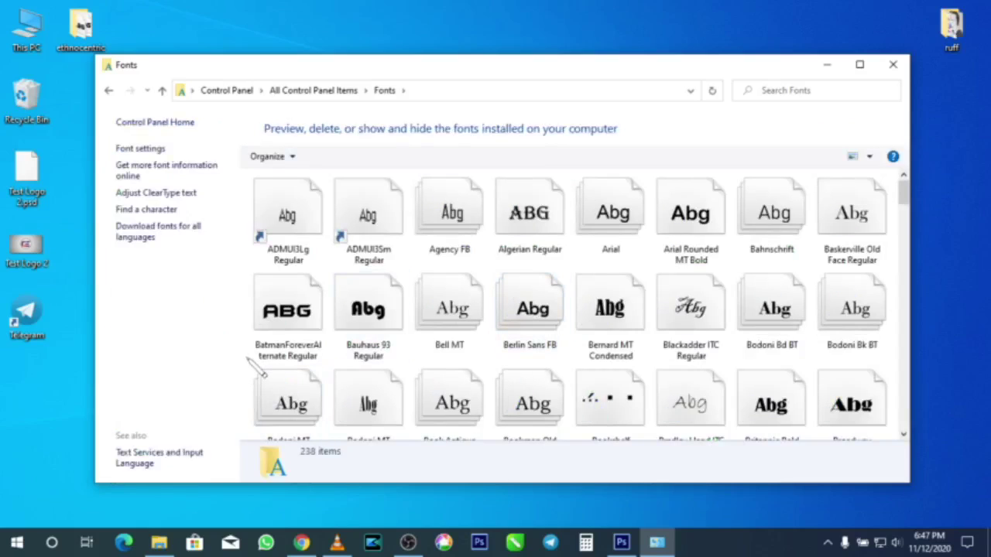
Paste the copied Ethnocentric fonts into Fonts, replacing the existing font for all items
right_click(248, 360)
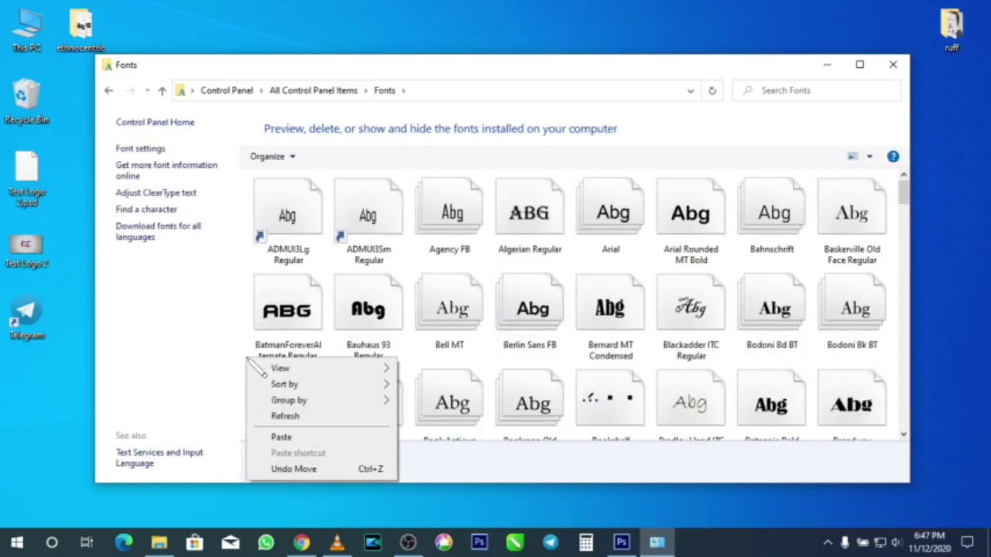
click(284, 438)
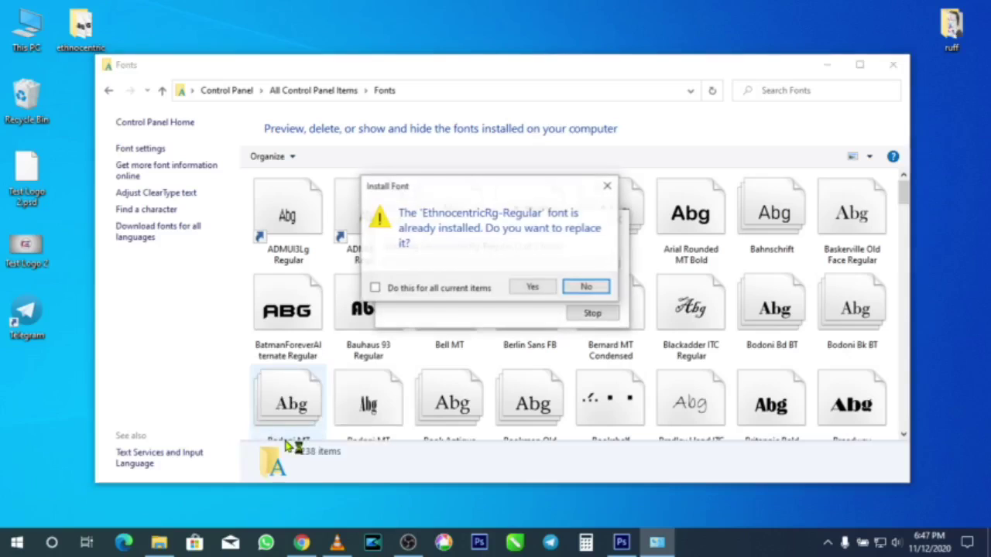
click(397, 287)
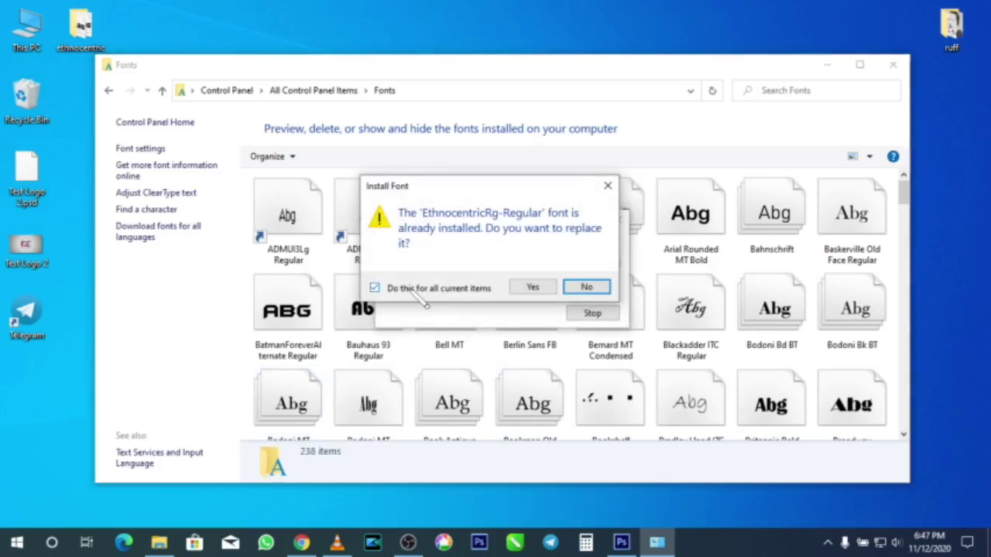
click(542, 288)
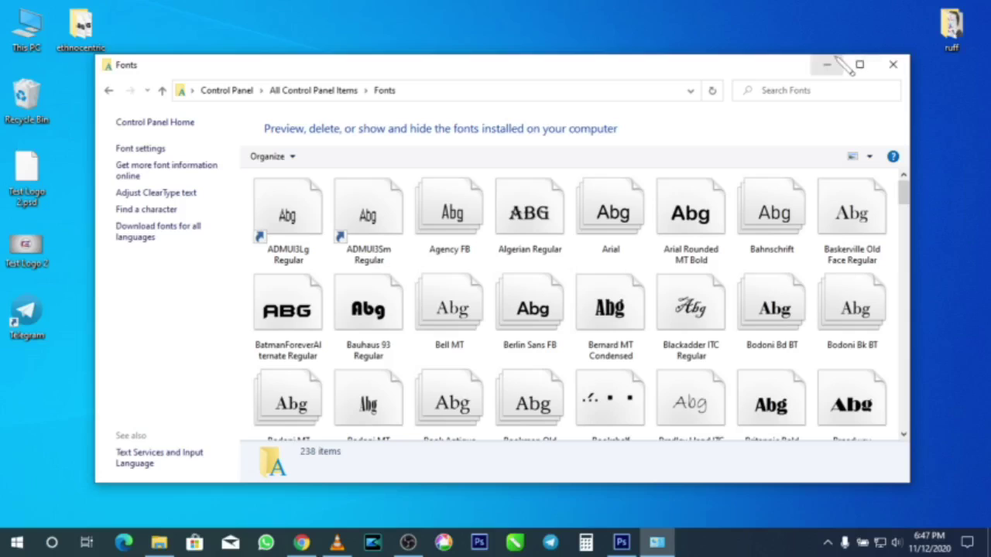
Close the Fonts window, refresh the desktop, and return to Photoshop
click(893, 65)
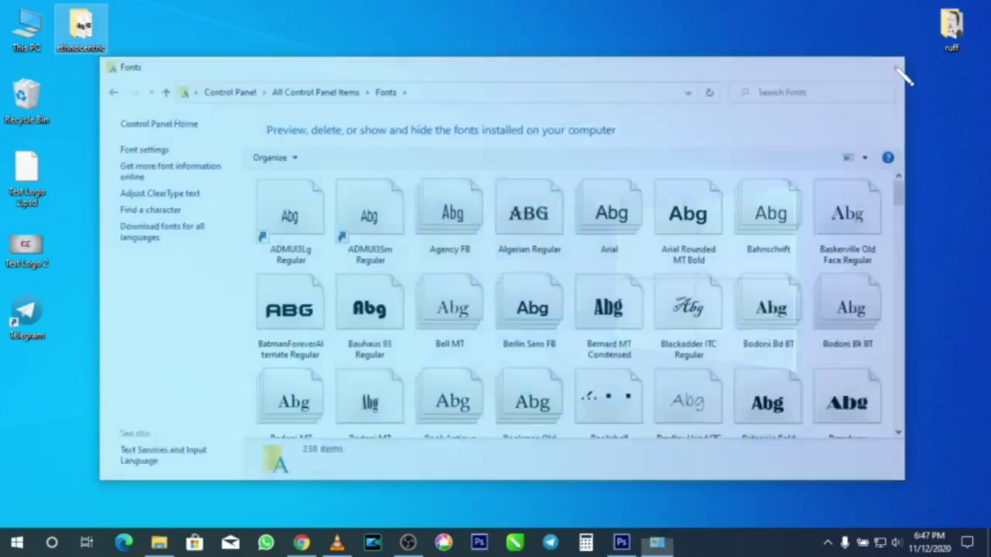
right_click(532, 203)
click(542, 189)
click(624, 540)
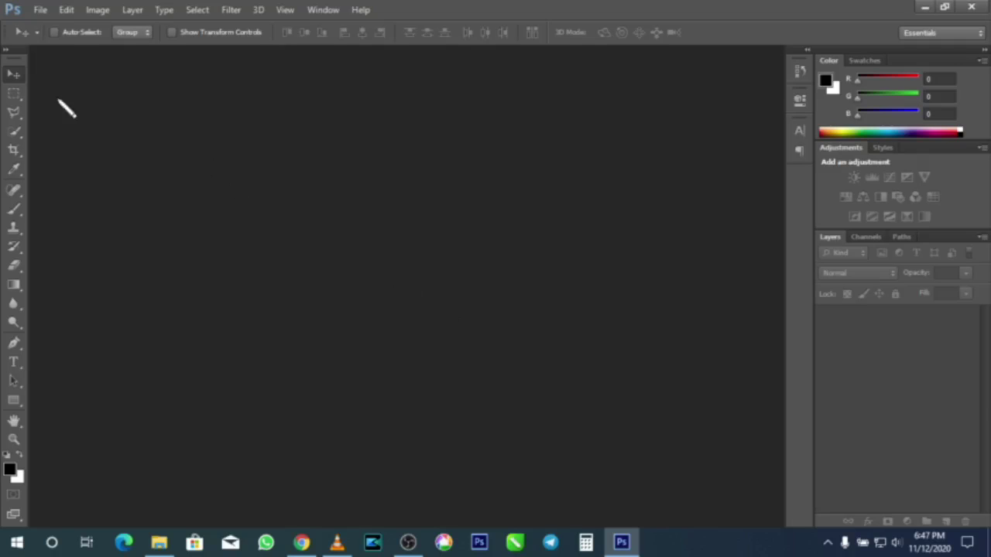
Start a new document with width and height both 3000 pixels
click(40, 9)
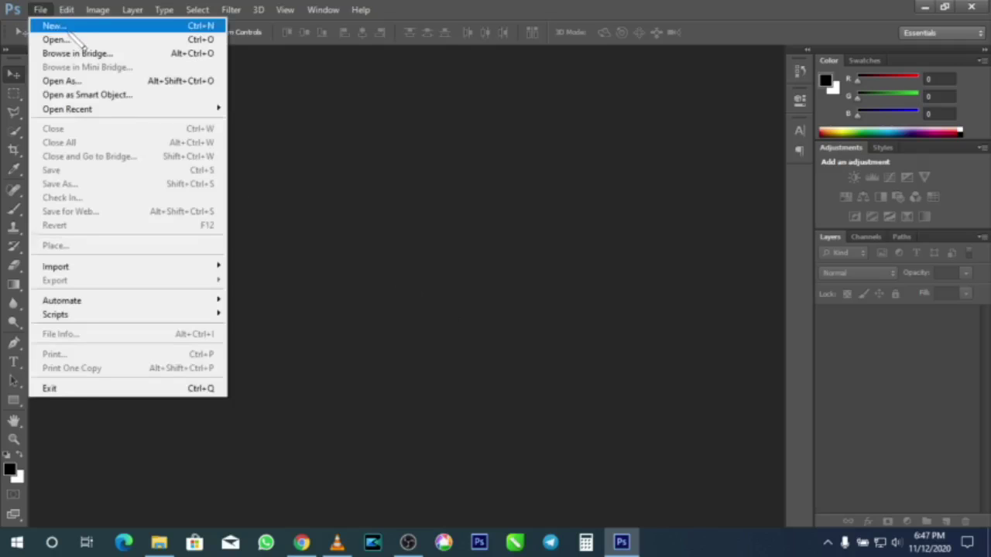
click(52, 26)
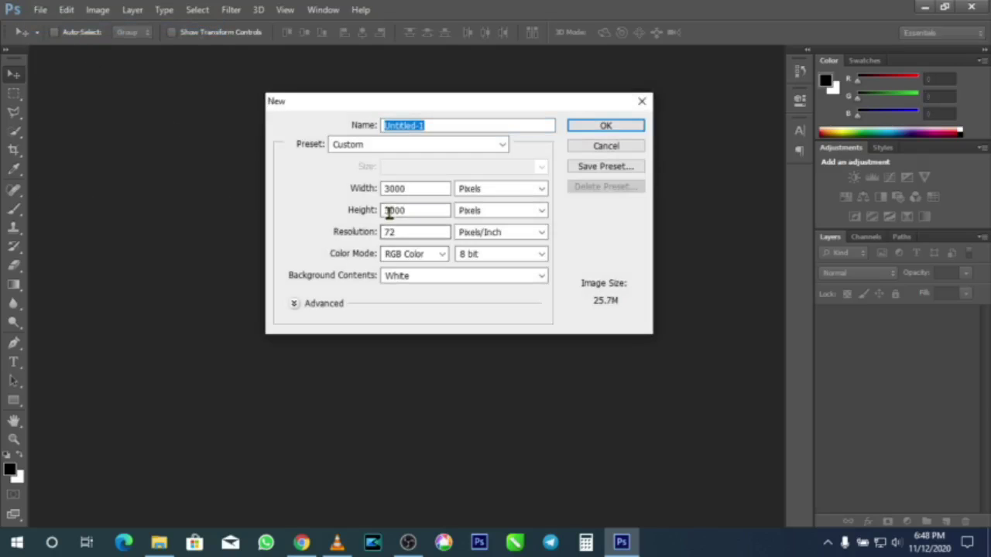
double_click(436, 189)
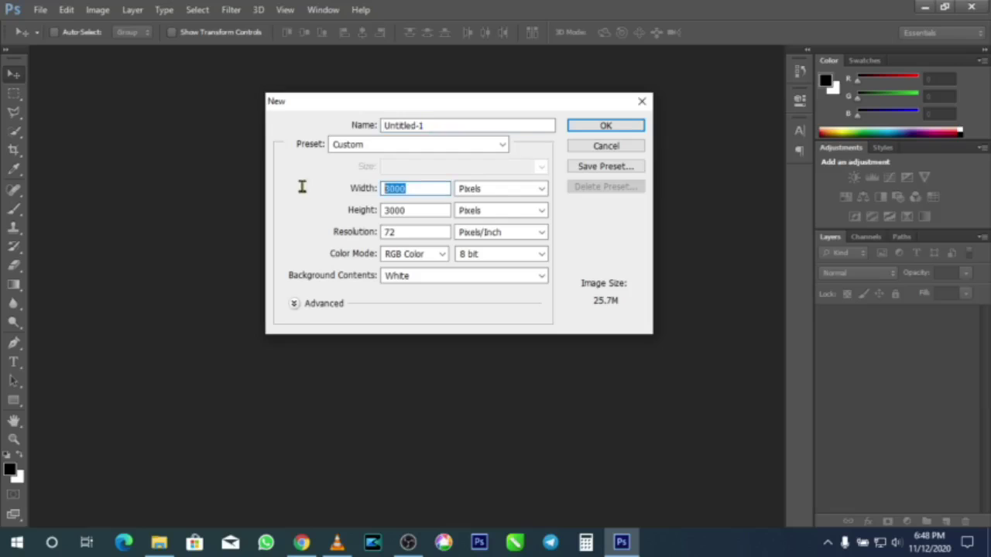
text(300)
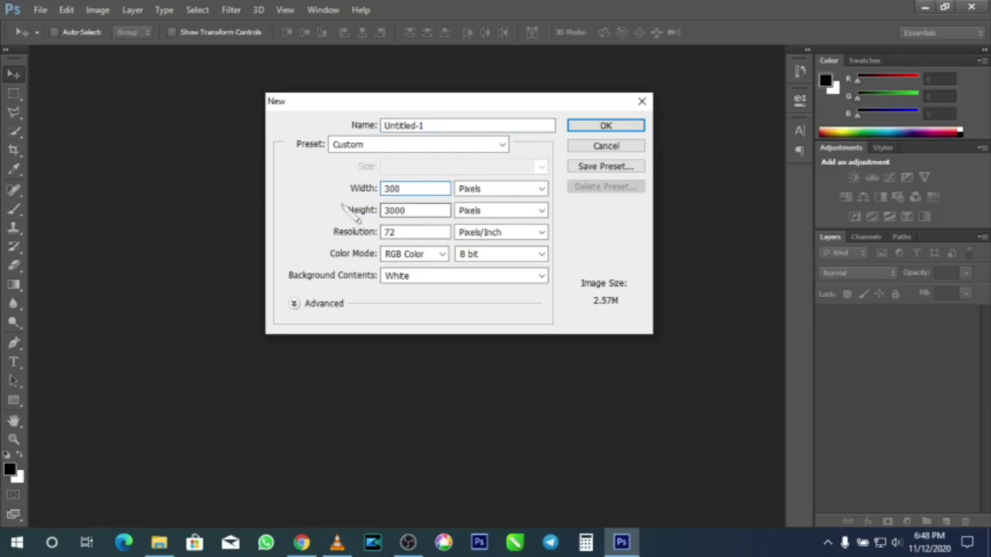
double_click(414, 209)
click(408, 188)
text(0)
double_click(423, 209)
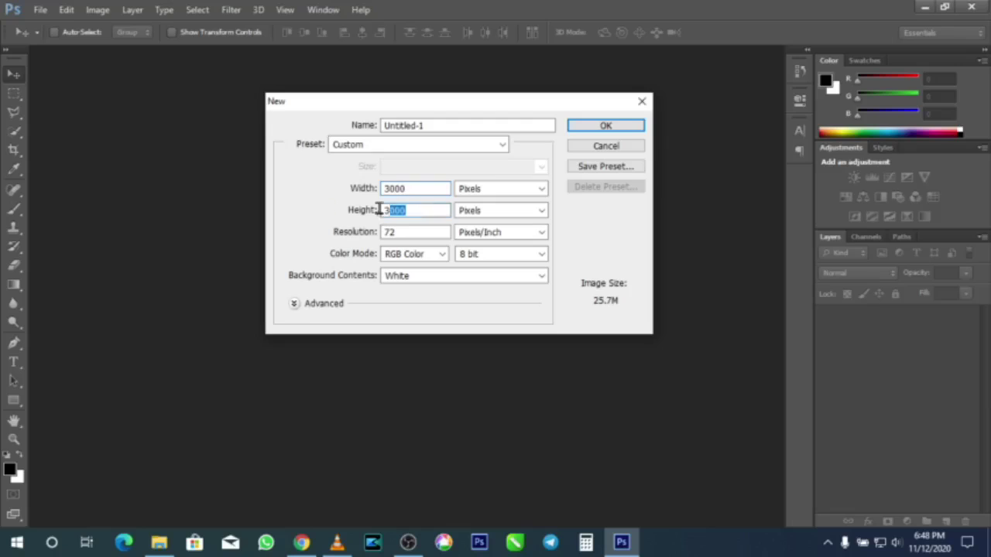
text(3000)
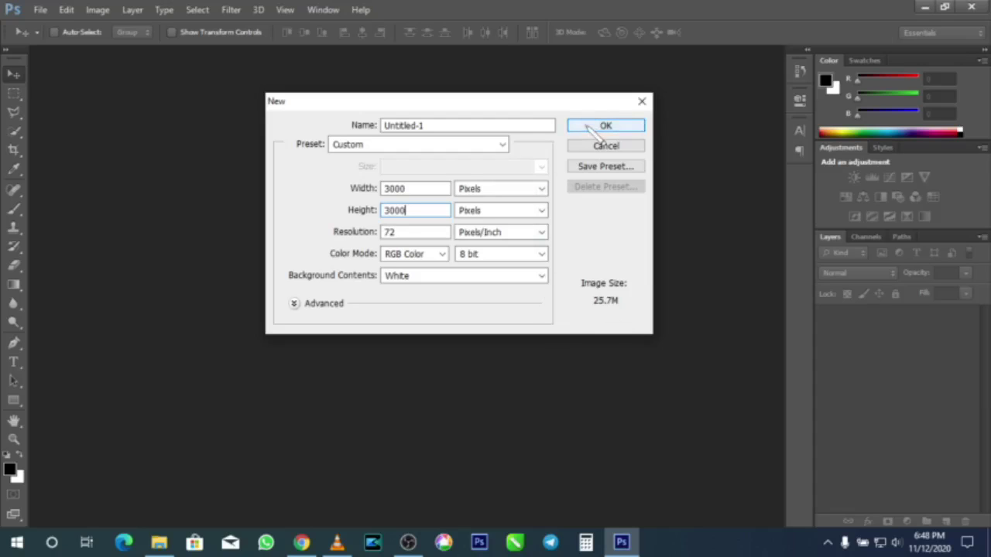
Name the new document VS LOGO and create it
drag(469, 130, 287, 110)
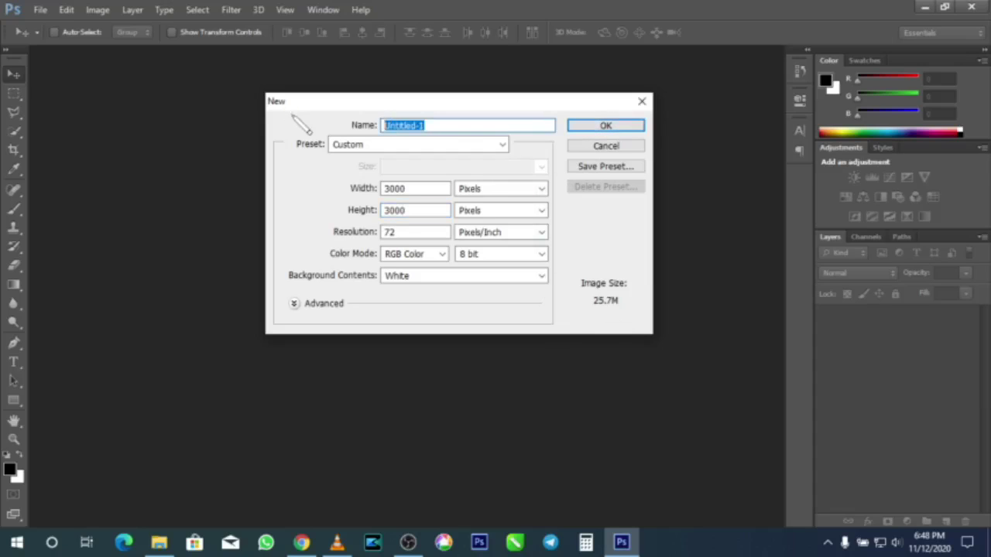
text(VS)
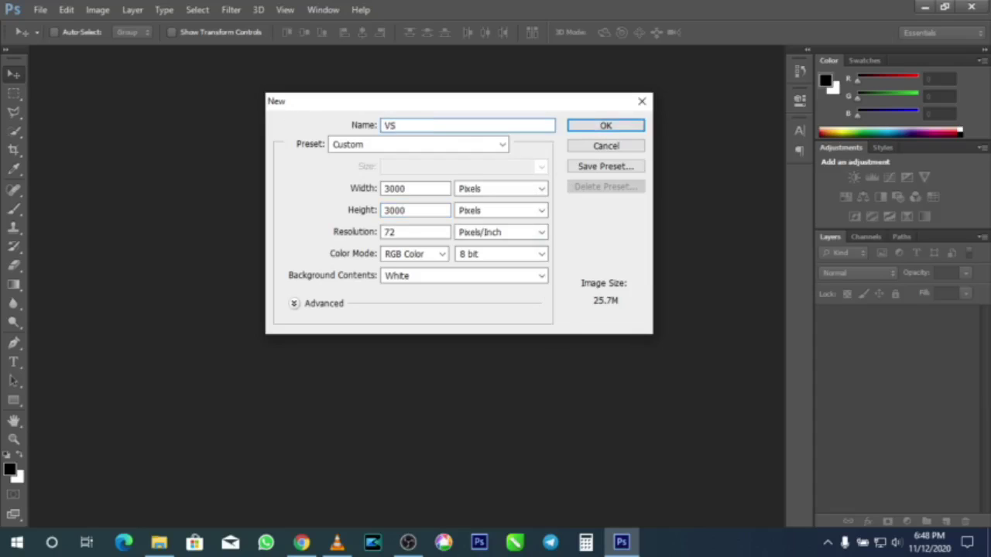
text( LOGO)
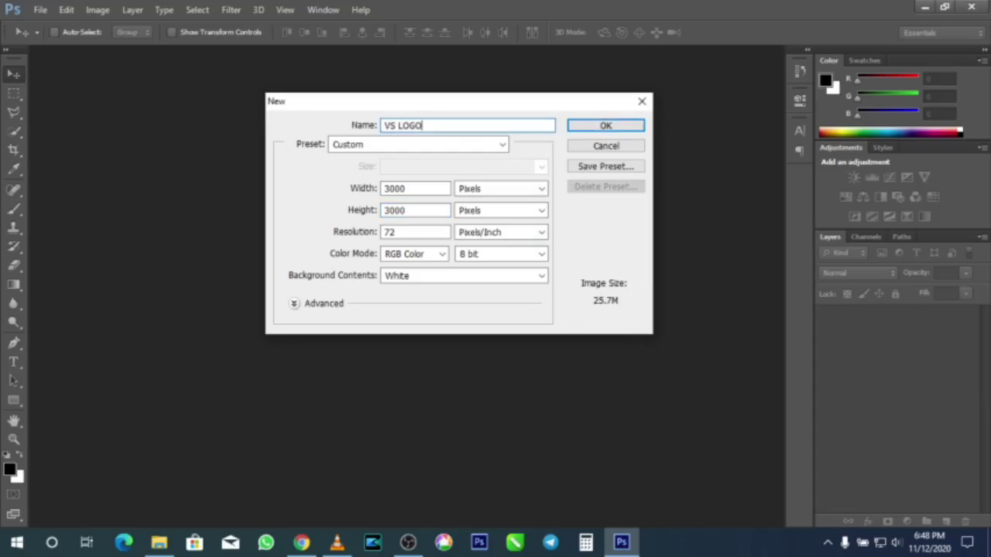
click(605, 126)
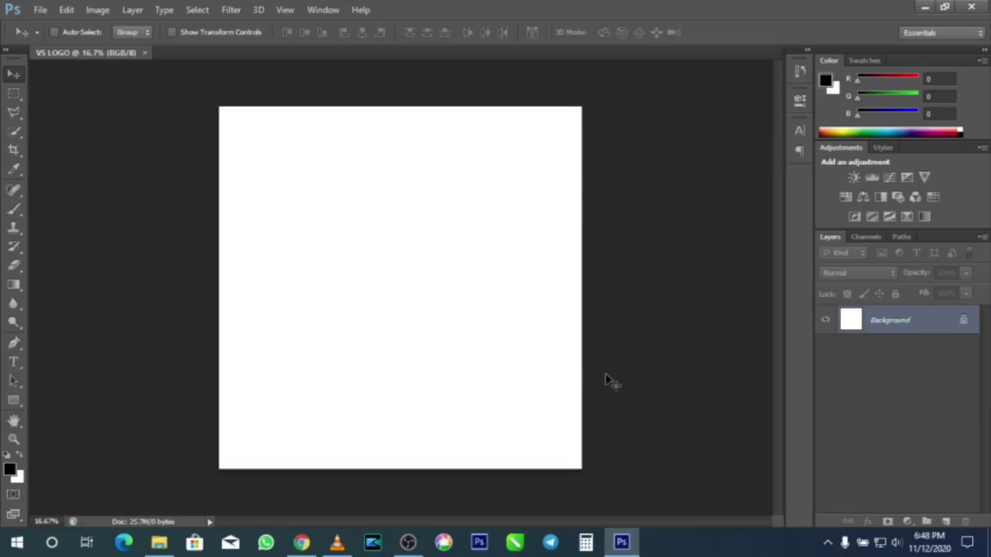
Add a Gradient Fill layer with the Radial style
click(913, 525)
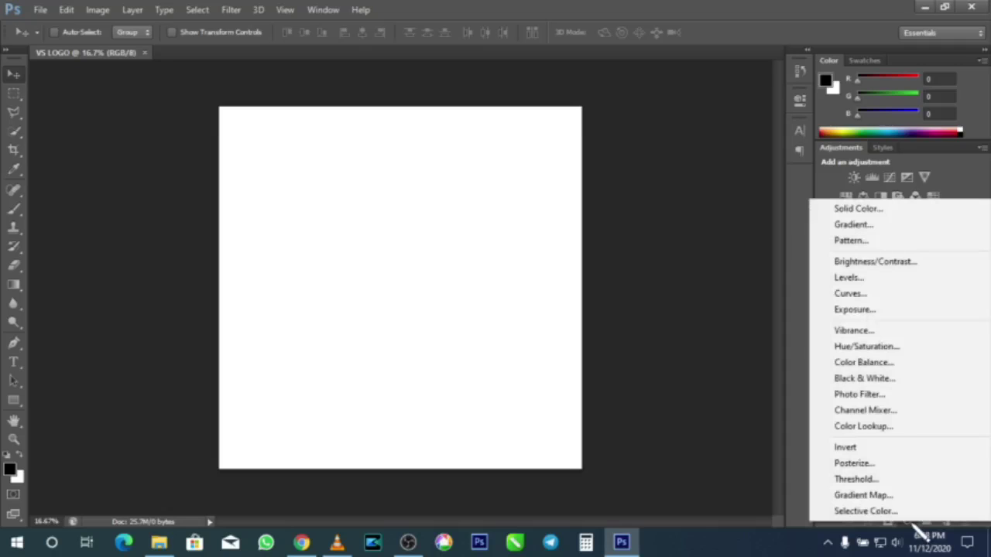
click(860, 226)
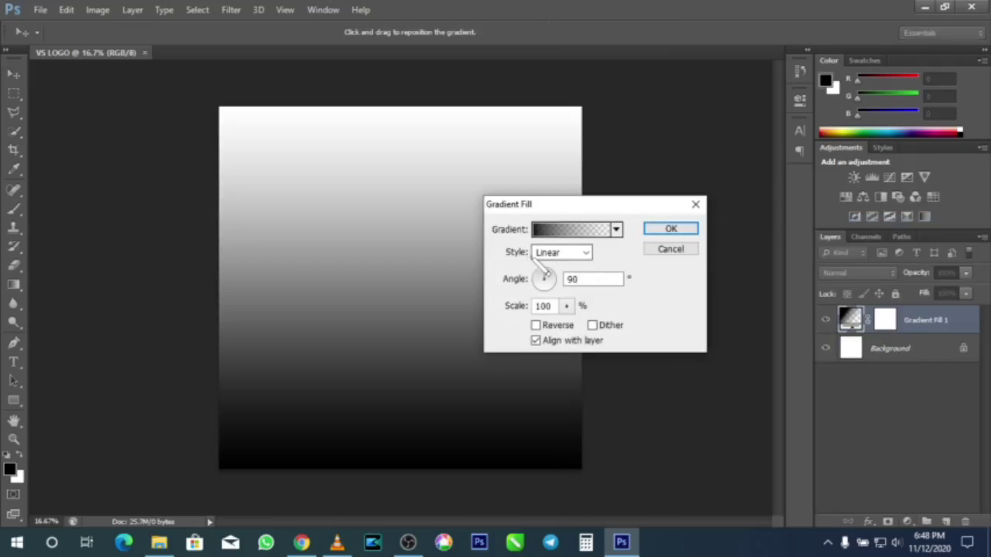
click(586, 252)
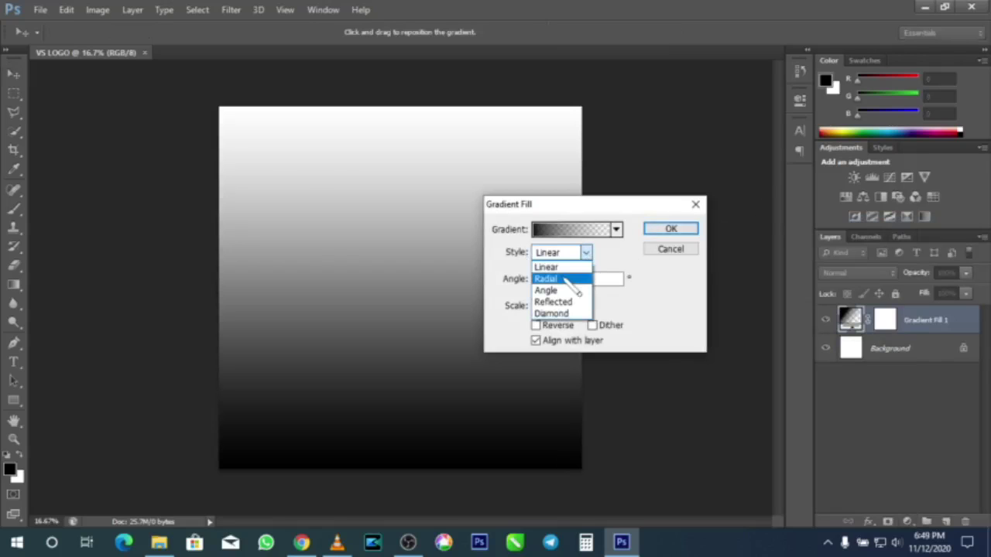
click(571, 280)
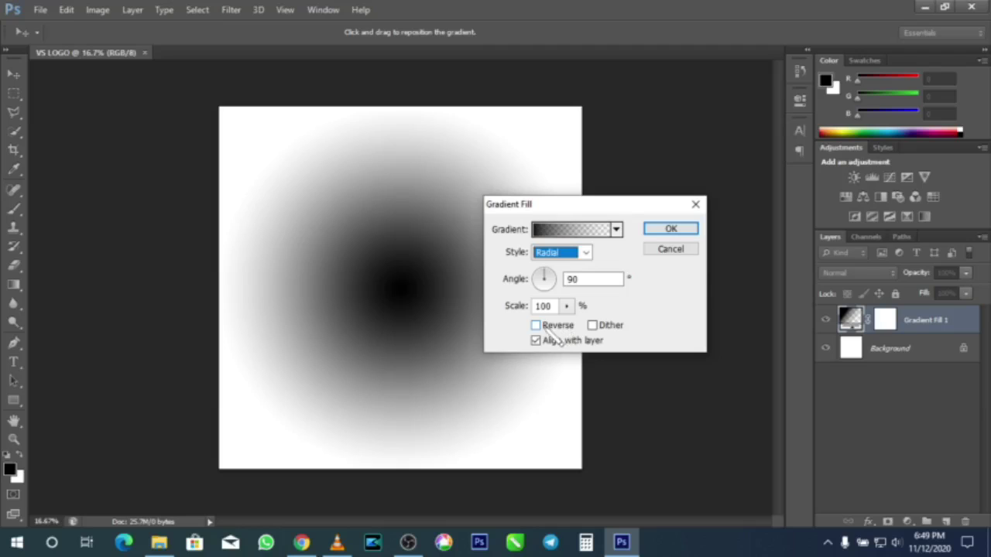
Reverse the gradient, set its scale to 327%, and apply the fill
click(559, 326)
click(566, 306)
drag(567, 323, 590, 325)
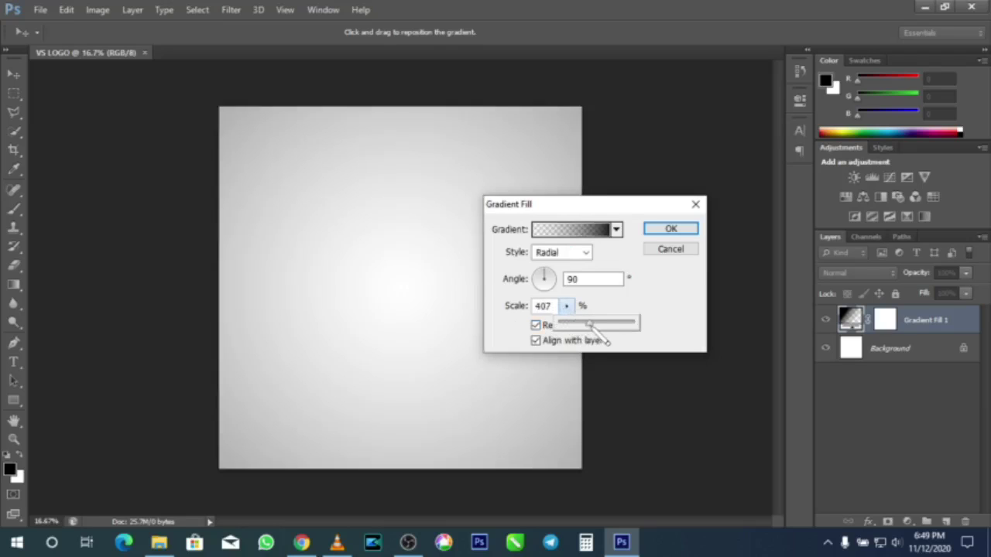
mouse_move(590, 325)
mouse_down()
mouse_move(576, 326)
mouse_move(584, 325)
mouse_up()
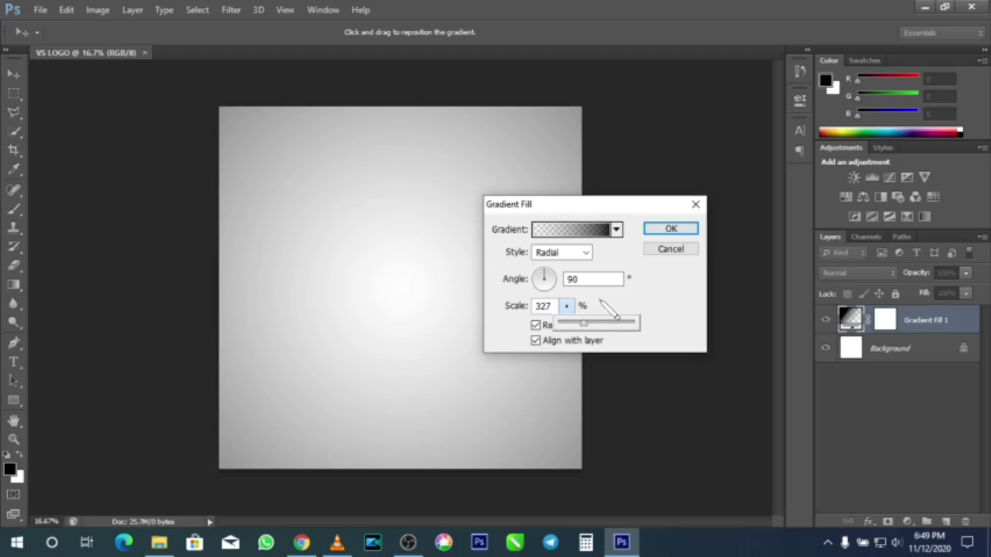
click(655, 306)
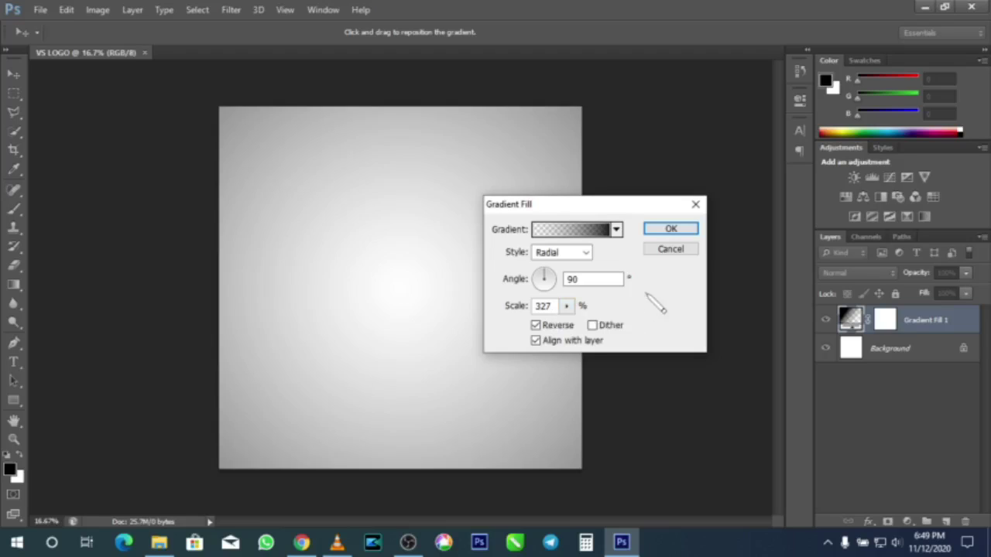
click(675, 232)
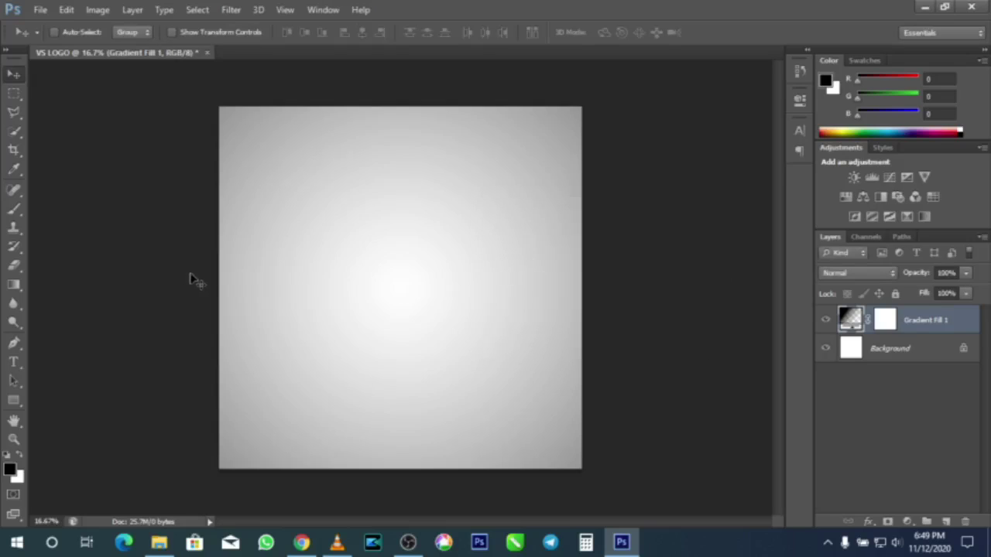
Type VS as a new text layer on the canvas and select it
click(16, 362)
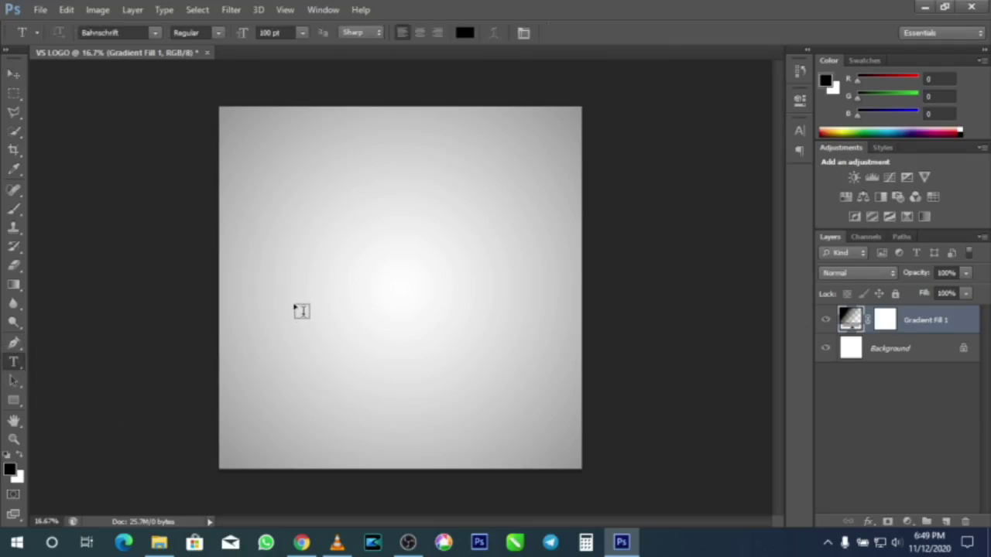
click(301, 308)
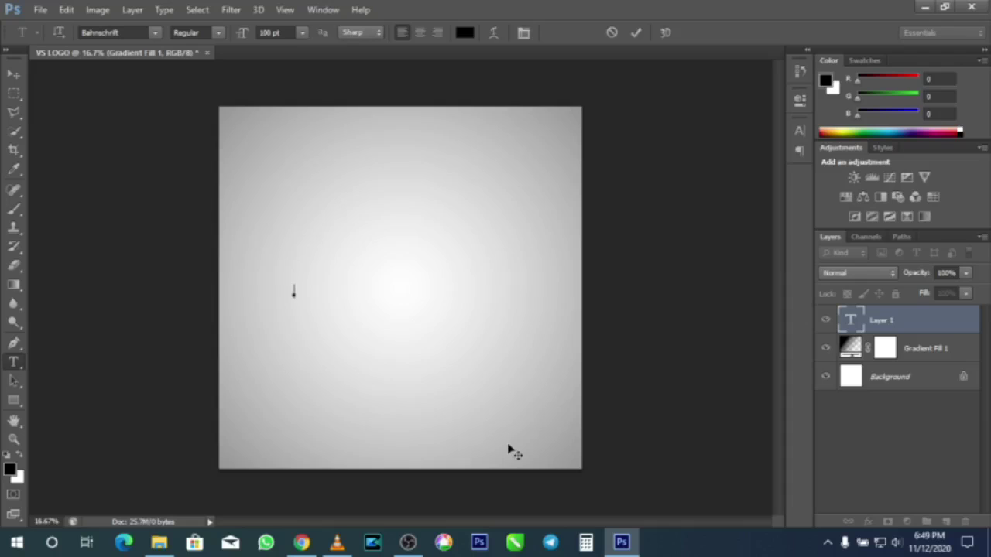
text(VS)
key(ctrl)
key(ctrl+a)
Set the VS text's font to Ethnocentric and commit the text
click(111, 29)
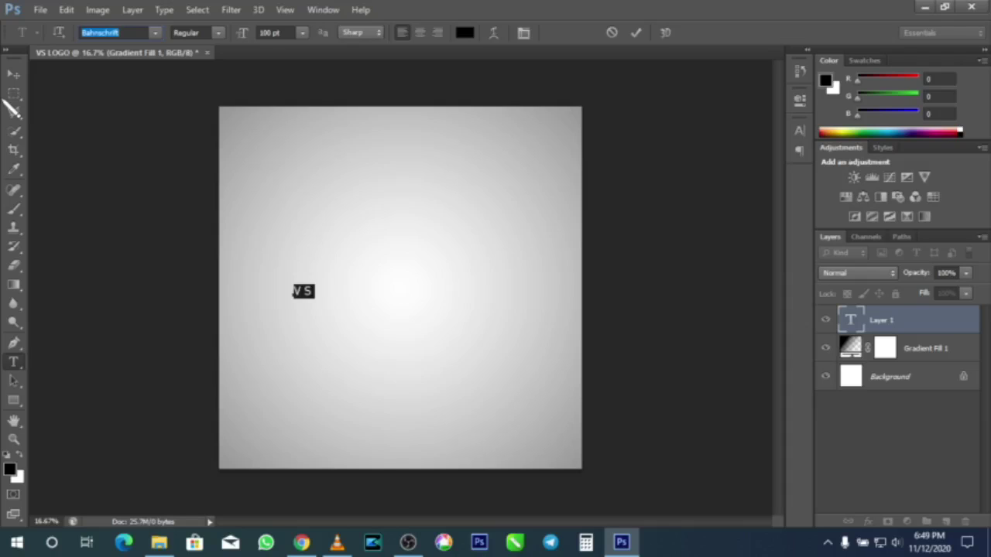
text(Ethnocentric)
key(Return)
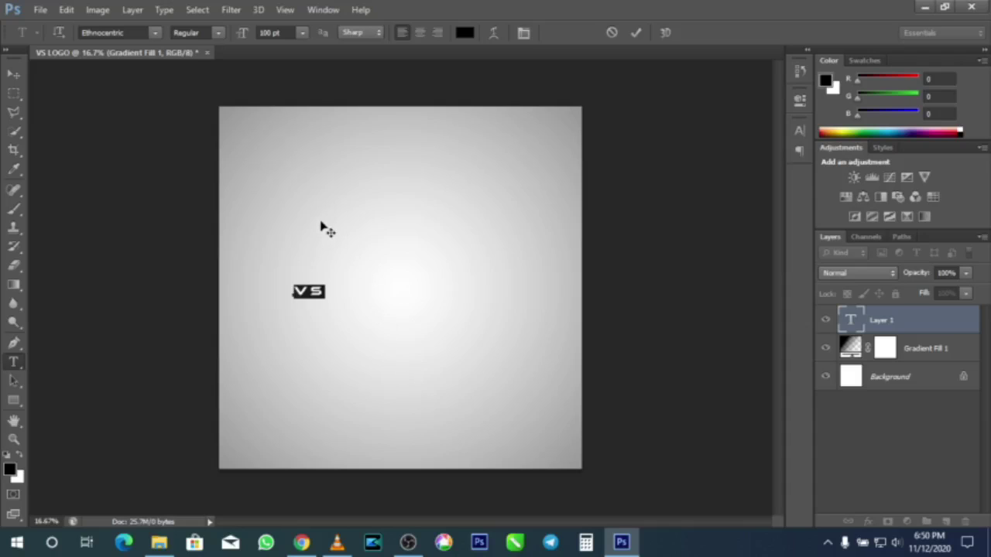
key(ctrl)
key(ctrl+Return)
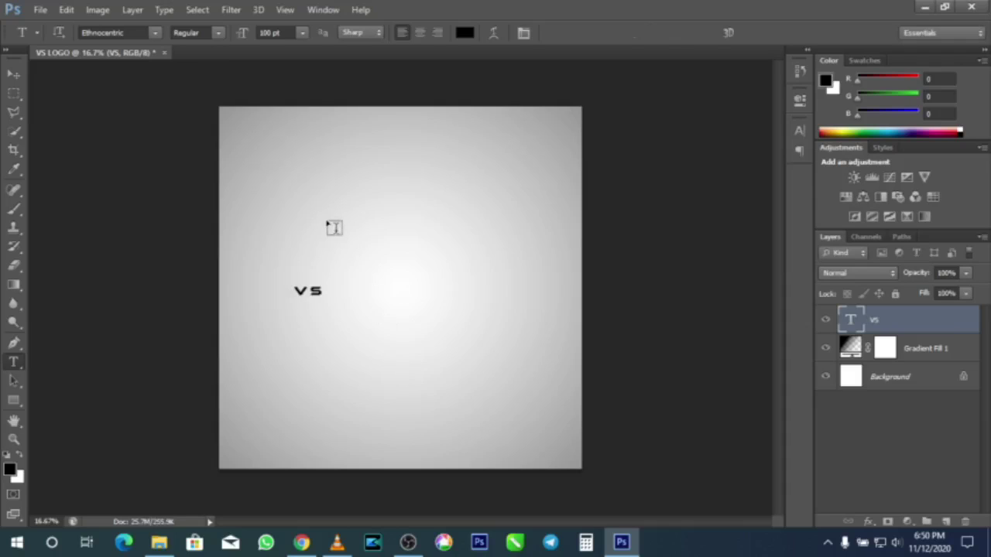
key(v)
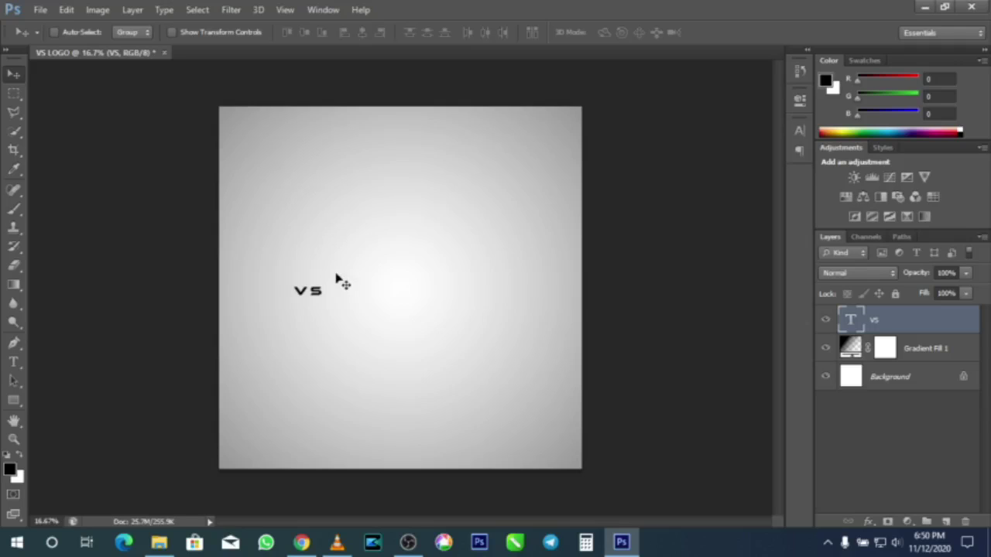
Free-transform the VS text up to about 958% and nudge it into position
key(ctrl+t)
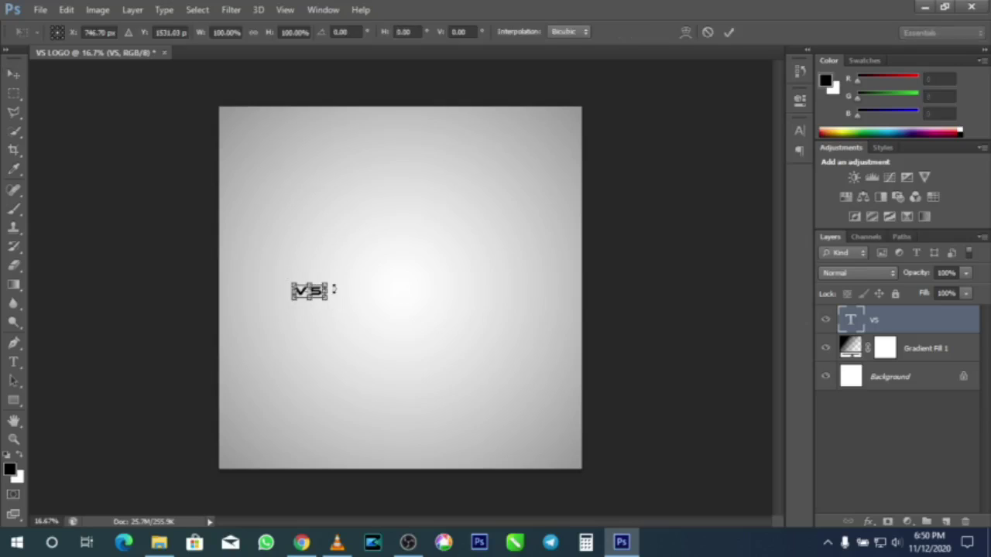
drag(329, 279, 543, 192)
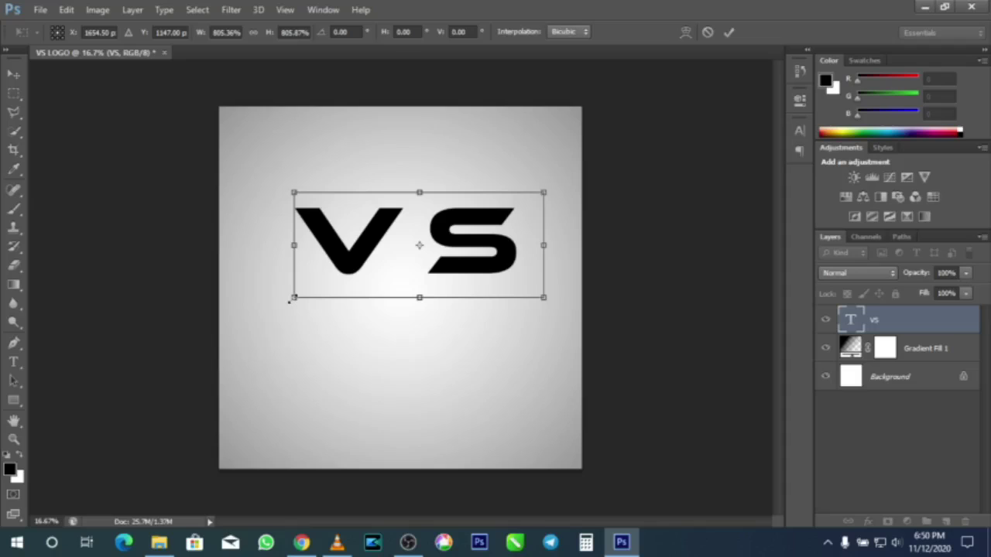
drag(284, 306, 252, 338)
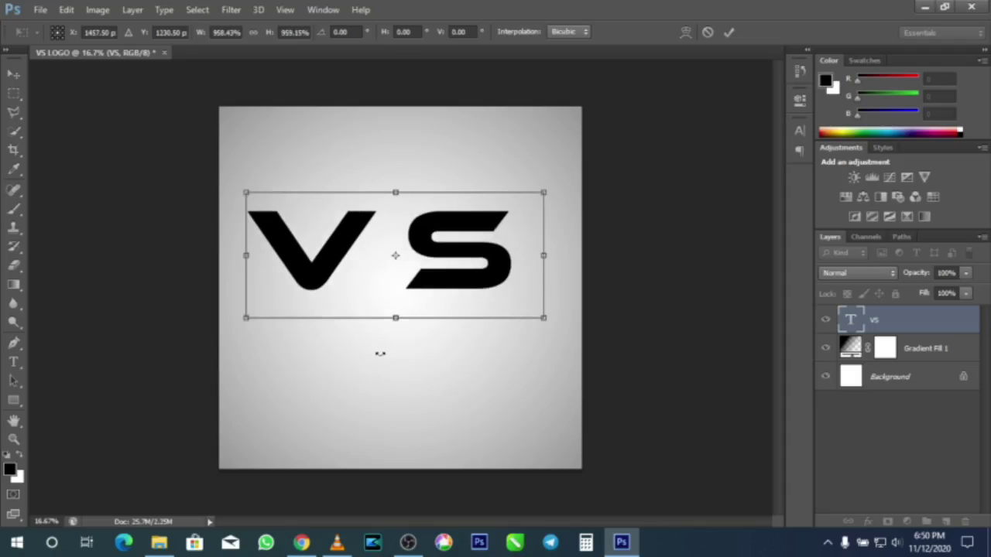
mouse_move(442, 294)
mouse_down()
mouse_move(467, 289)
mouse_move(451, 290)
mouse_up()
key(Return)
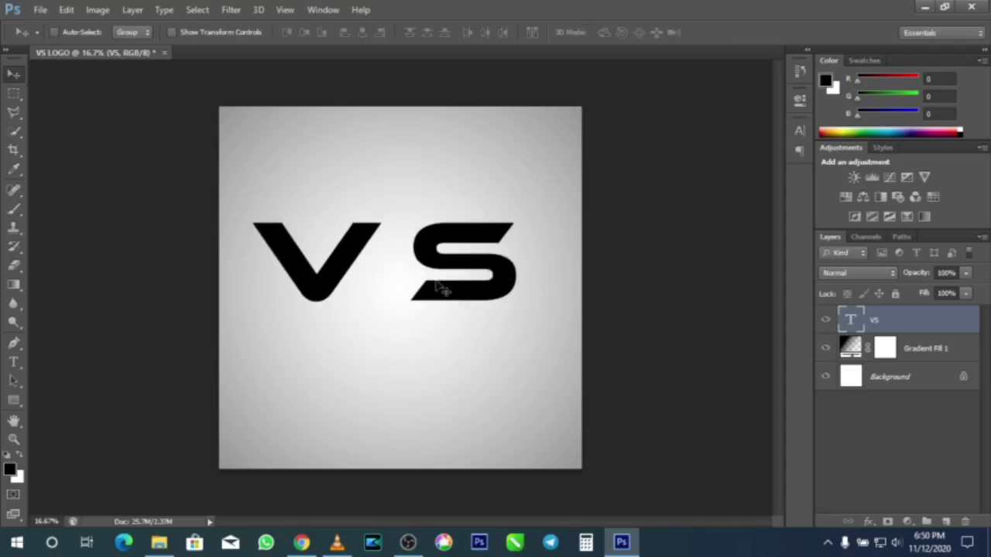
Rasterize the VS type layer from its Layers panel menu
right_click(880, 324)
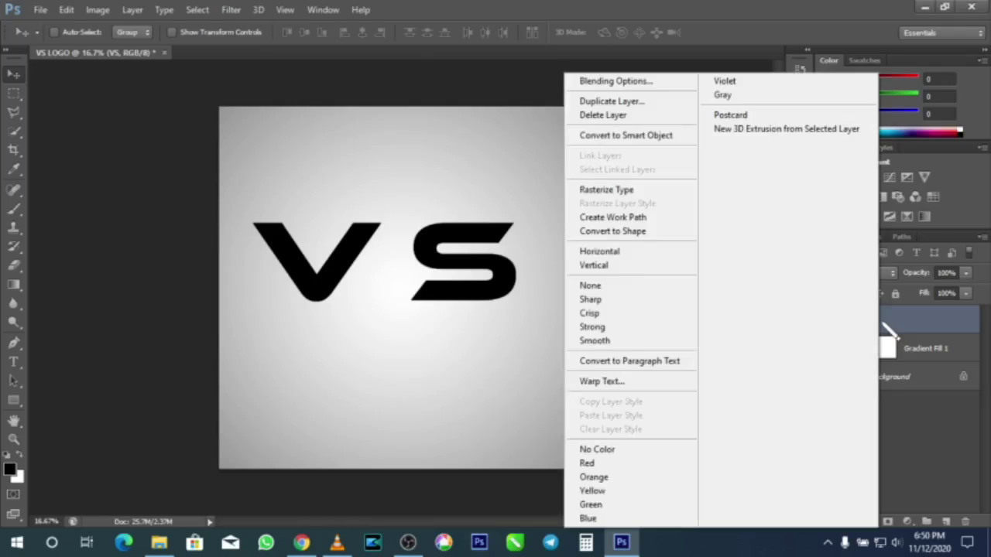
click(644, 192)
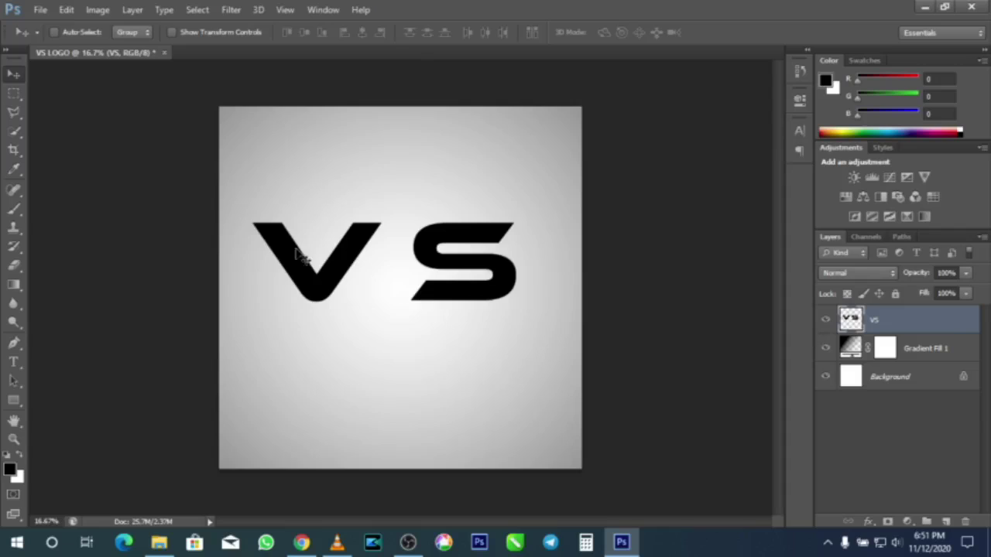
Marquee the V and copy it onto its own layer
click(15, 94)
drag(237, 193, 392, 330)
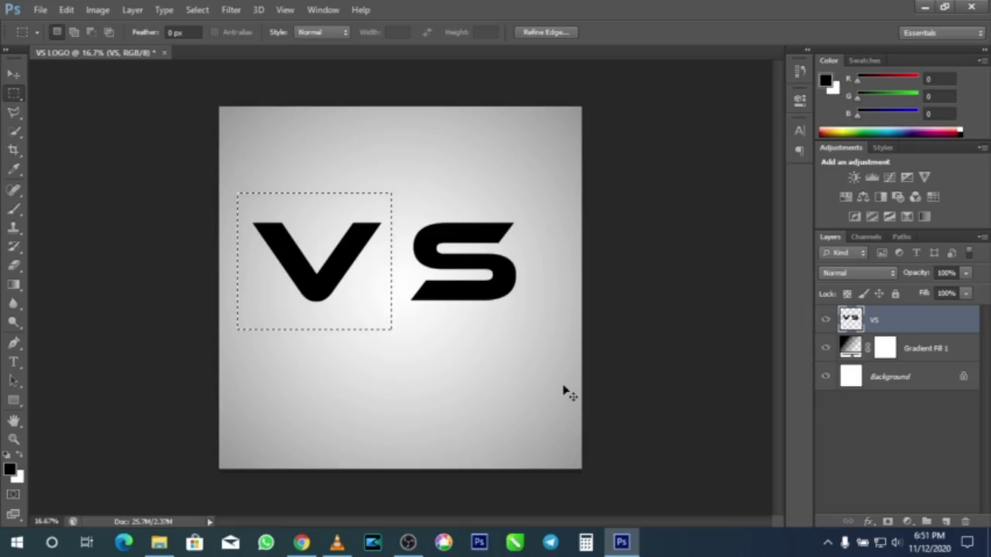
key(ctrl+j)
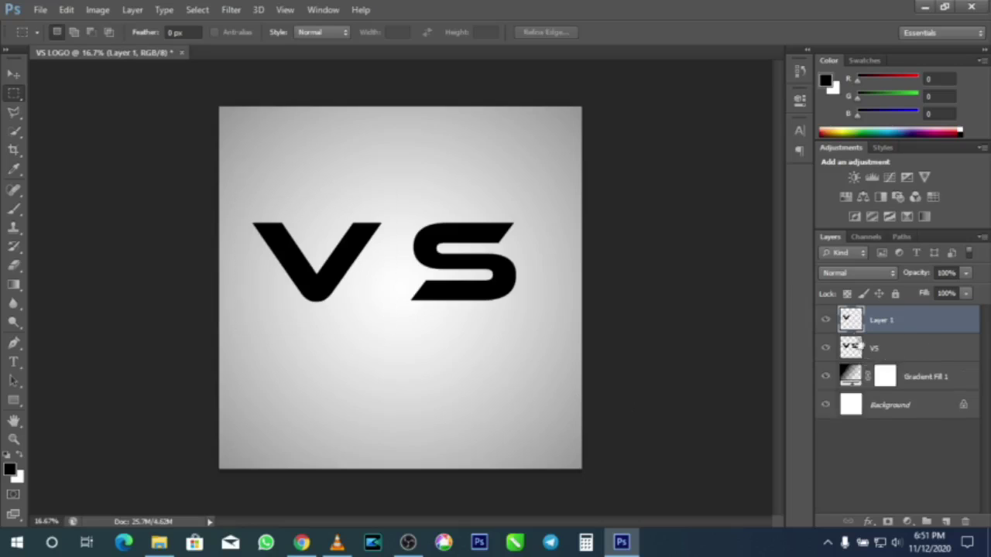
Copy the S onto its own layer and delete the original VS layer
click(883, 350)
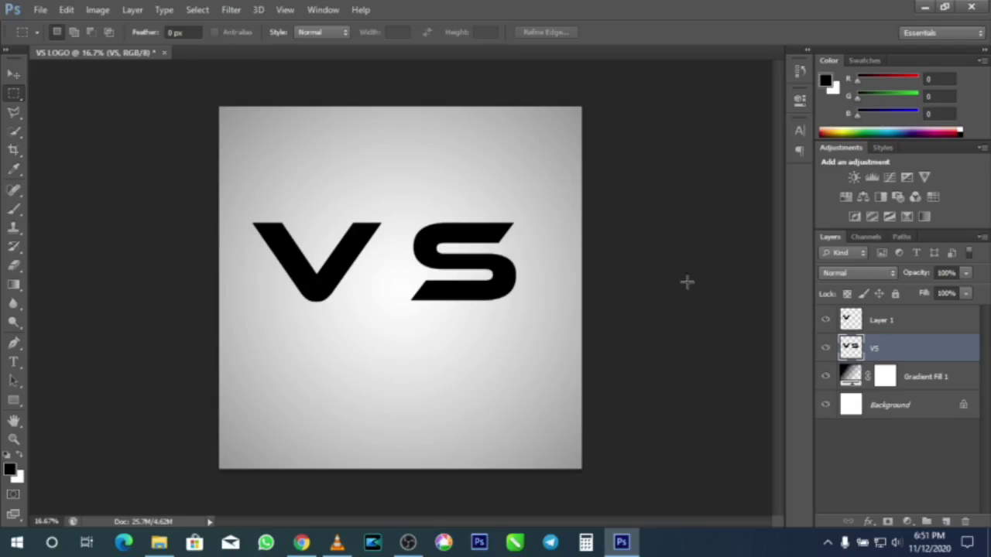
drag(390, 203, 542, 331)
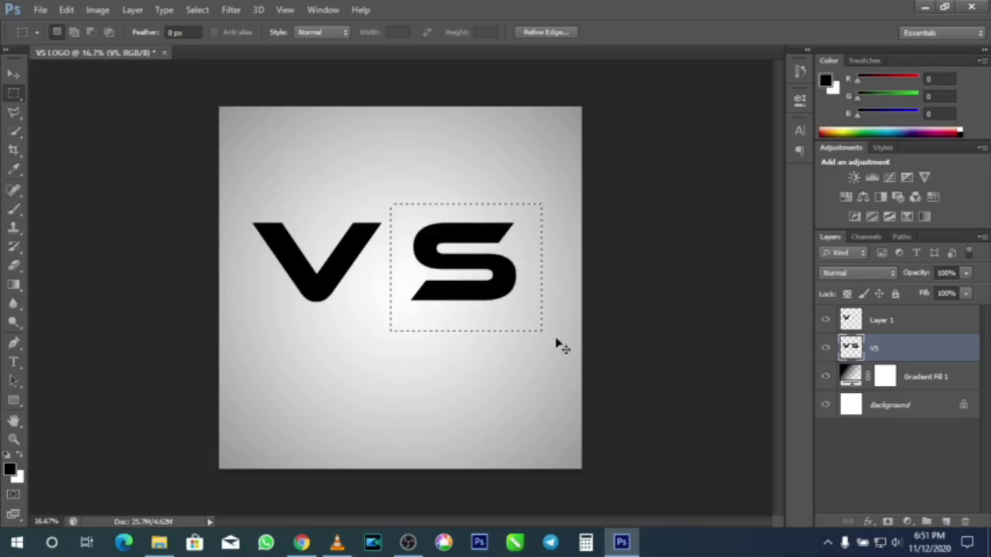
right_click(496, 286)
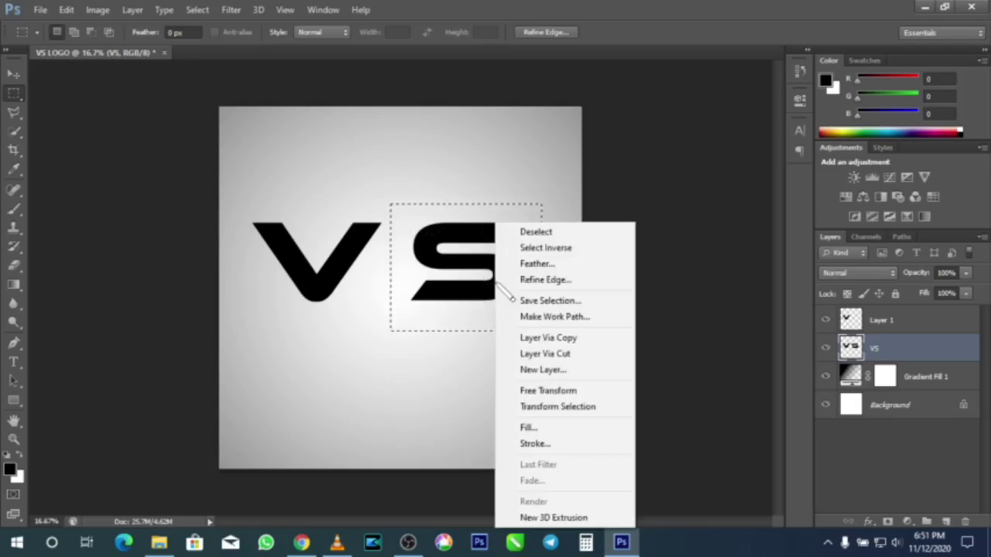
click(573, 339)
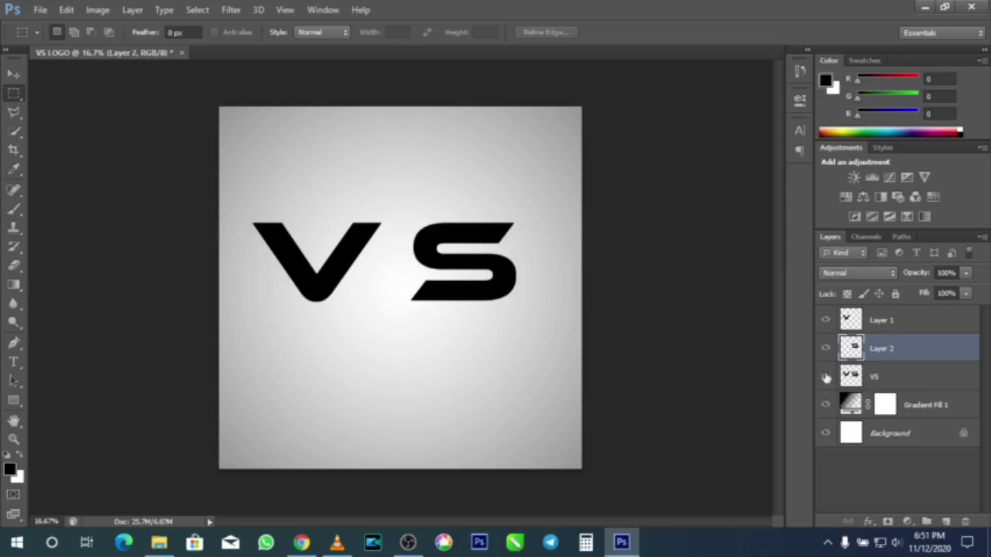
click(880, 382)
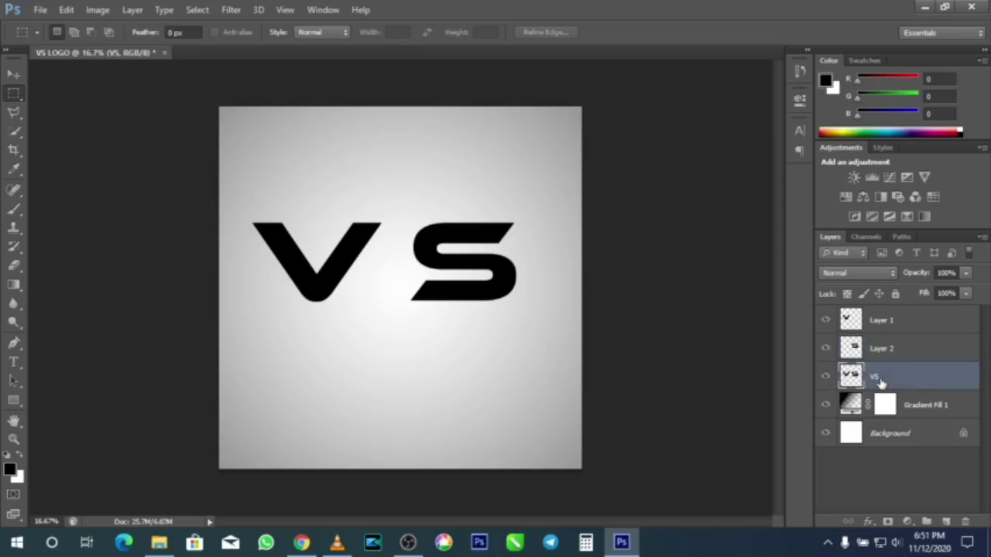
drag(880, 382, 965, 523)
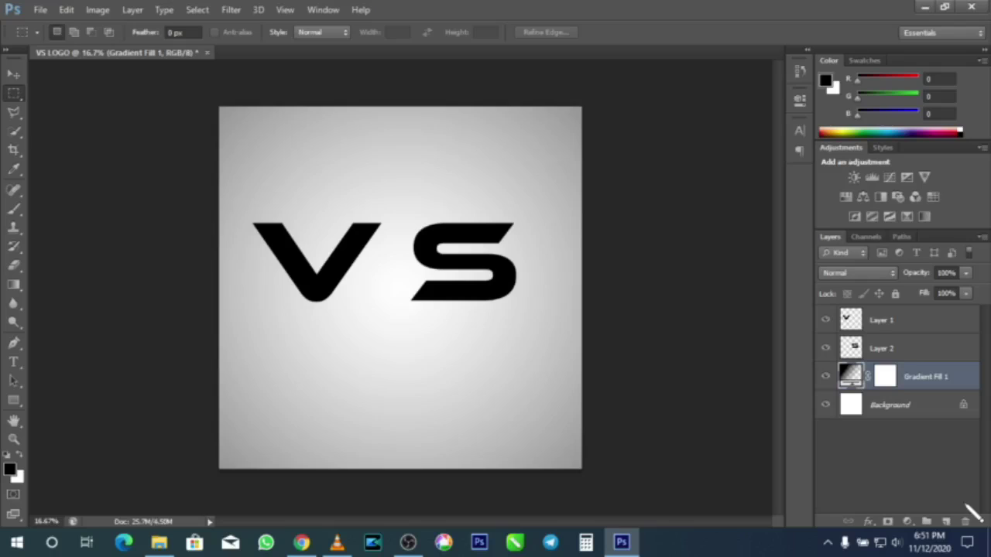
Toggle visibility of the two letter layers off and back on to check them
click(825, 321)
click(826, 348)
click(826, 348)
click(825, 319)
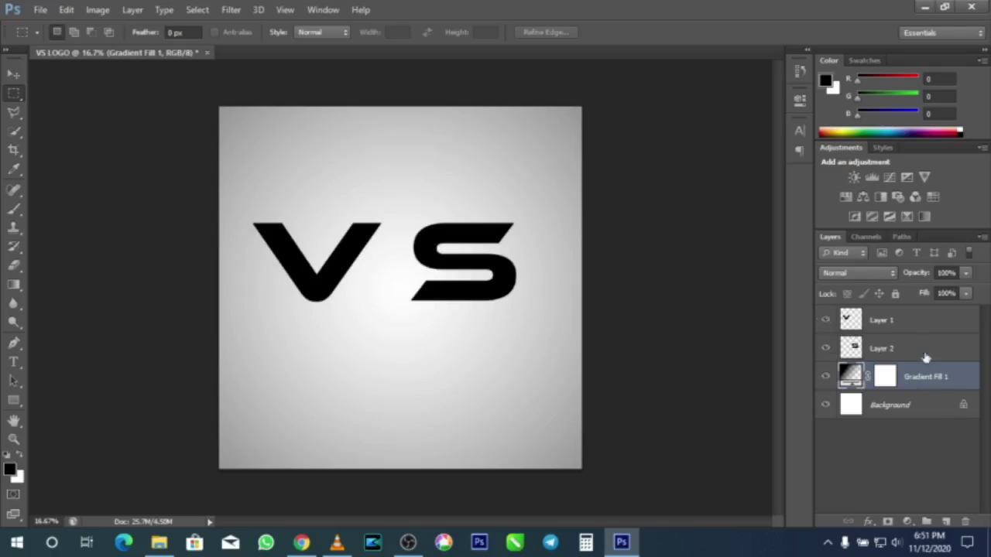
Rename Layer 1 to V and Layer 2 to S, then zoom in on the letters
double_click(883, 322)
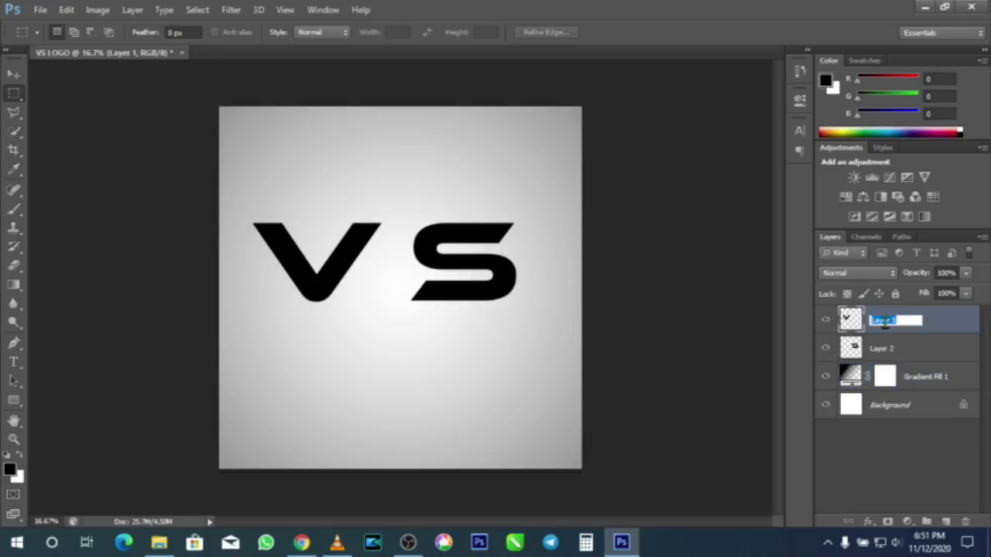
text(V)
double_click(885, 348)
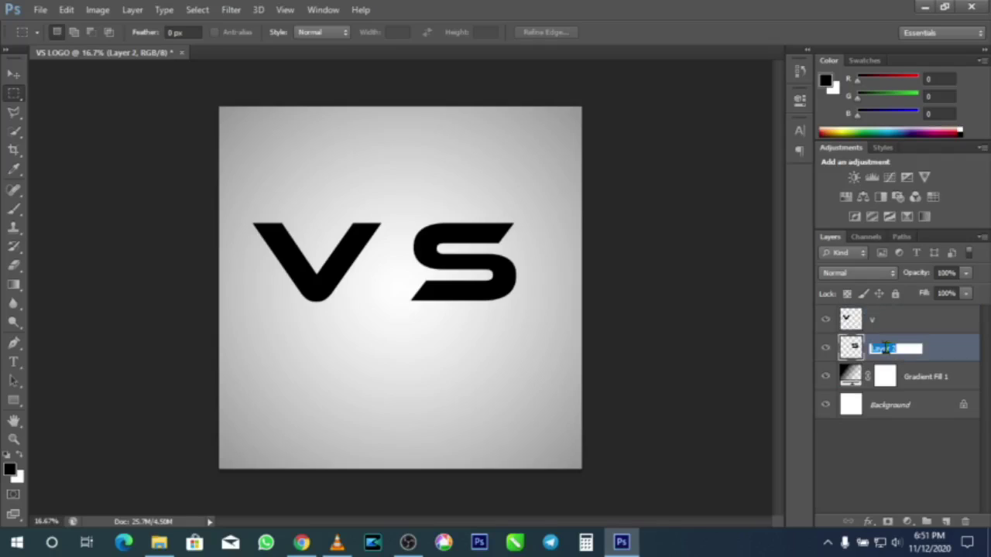
text(S)
key(Return)
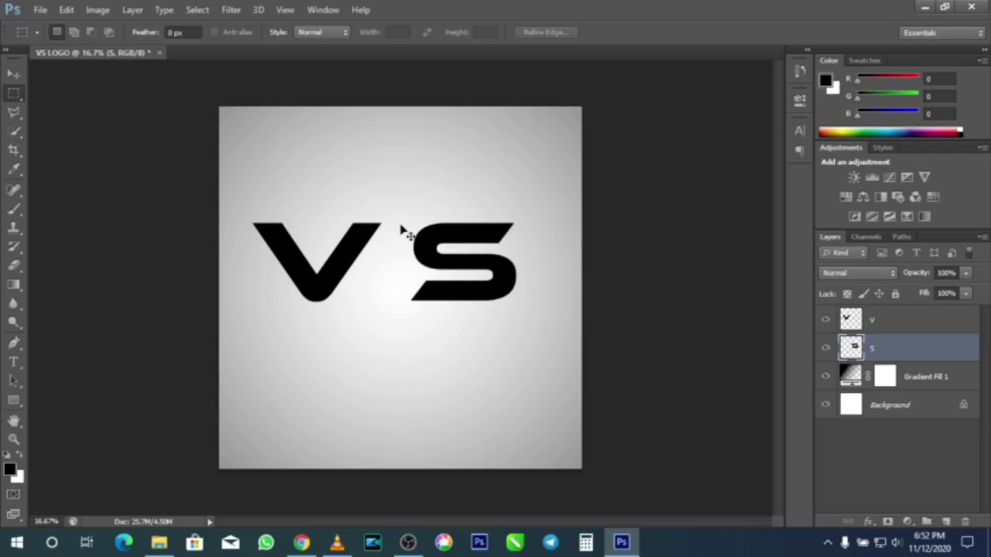
key(ctrl+plus)
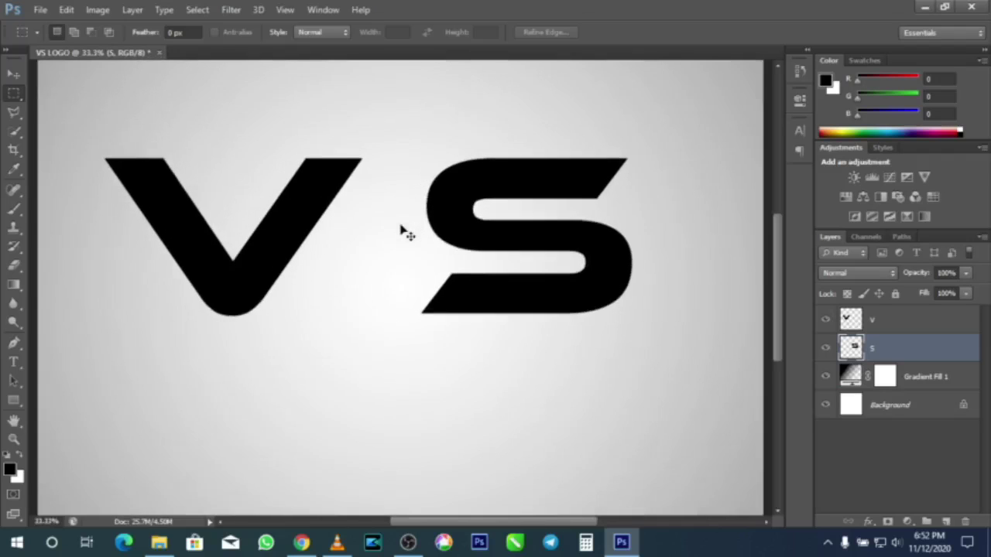
Copy the S's upper part onto Layer 1, merge it back, and reselect the upper-left part
key(ctrl+plus)
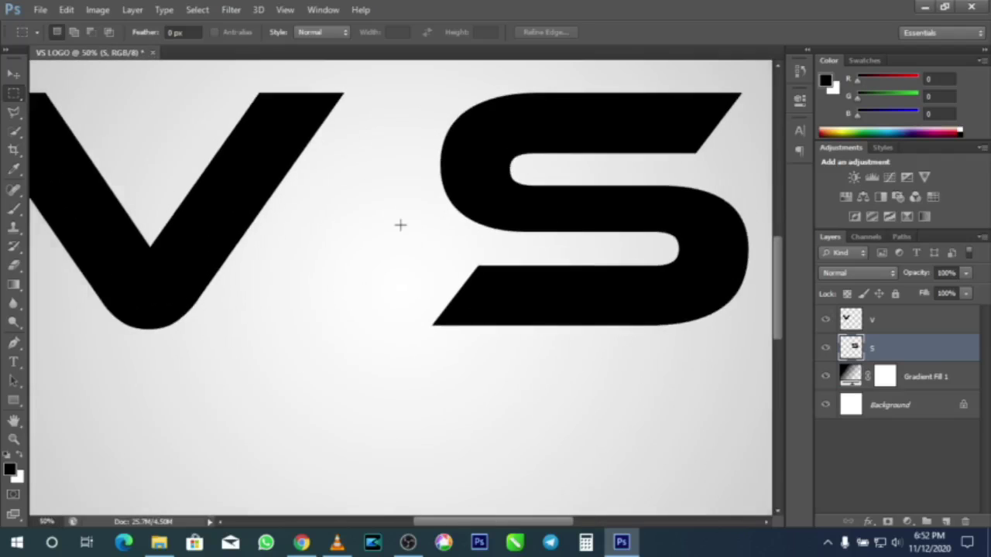
scroll(418, 234, up, 2)
scroll(417, 235, up, 1)
drag(426, 109, 616, 304)
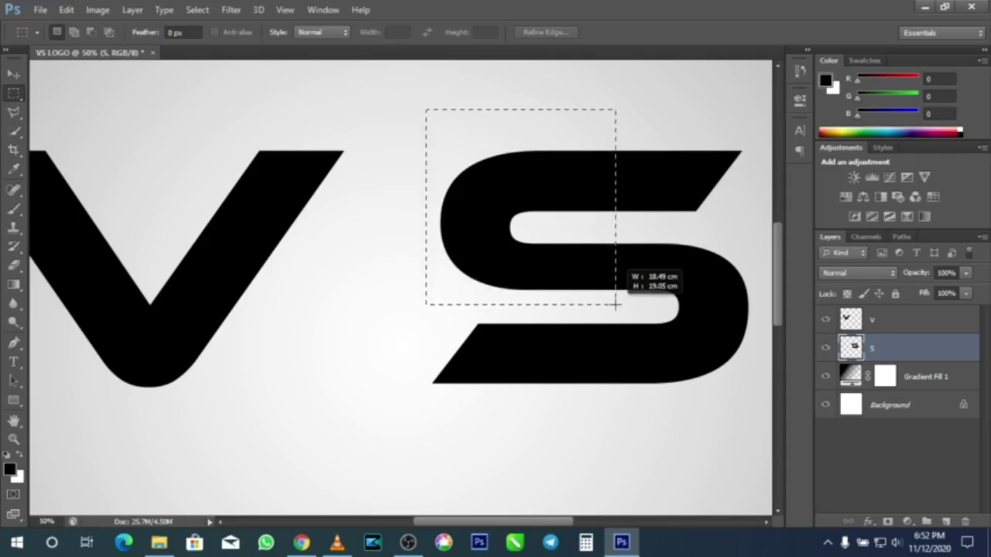
drag(615, 304, 616, 305)
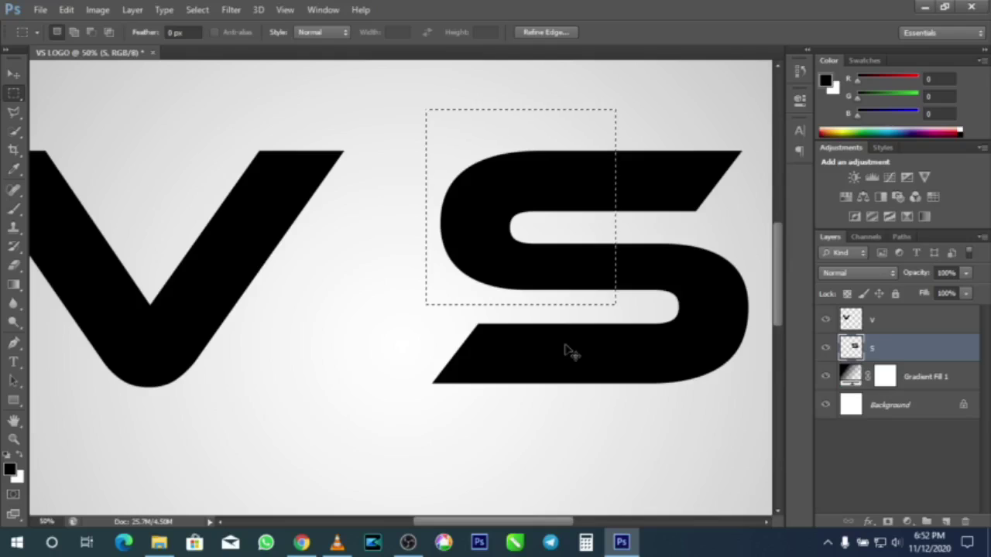
key(ctrl+j)
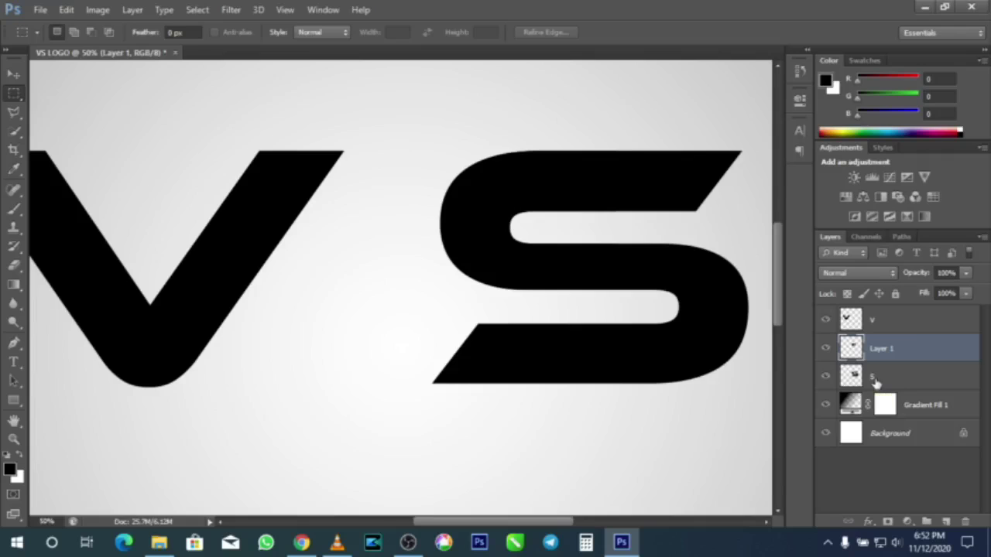
key(ctrl+e)
drag(426, 110, 616, 304)
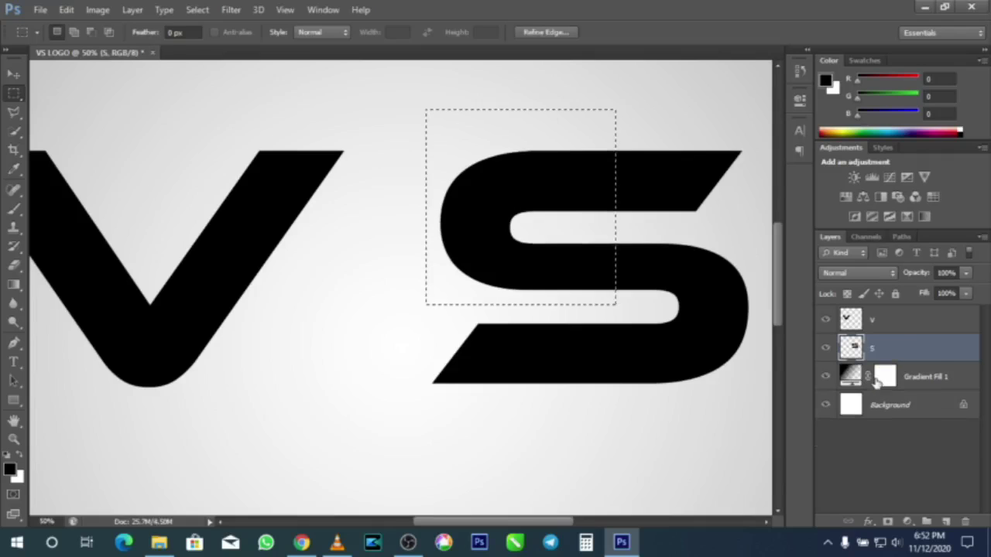
Cut the selected upper-left part of the S onto a new layer with Layer Via Cut
right_click(549, 280)
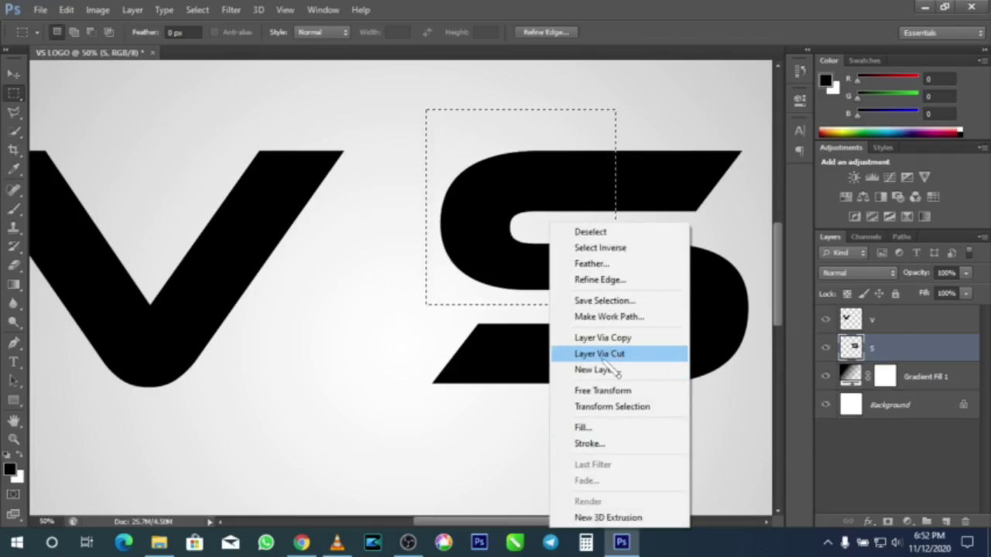
click(627, 353)
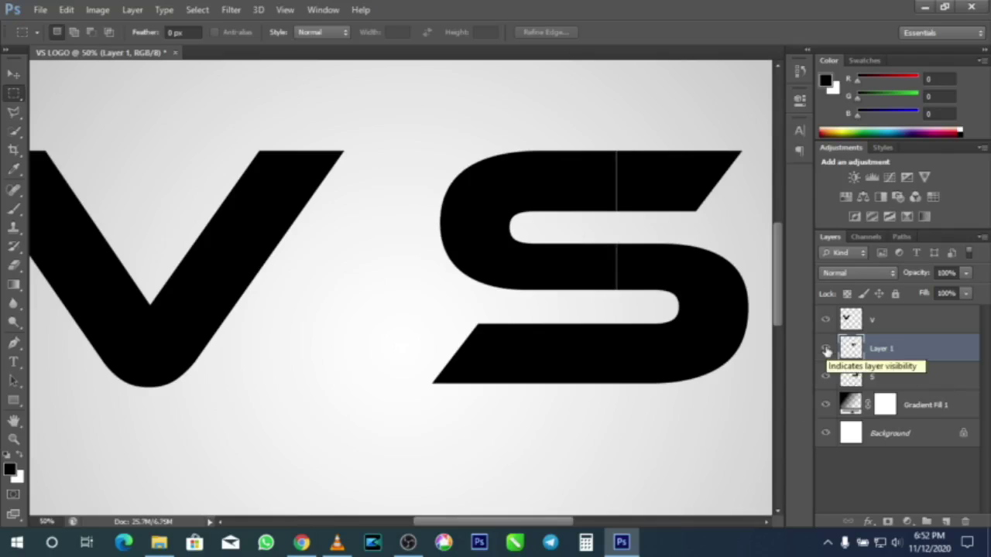
click(827, 350)
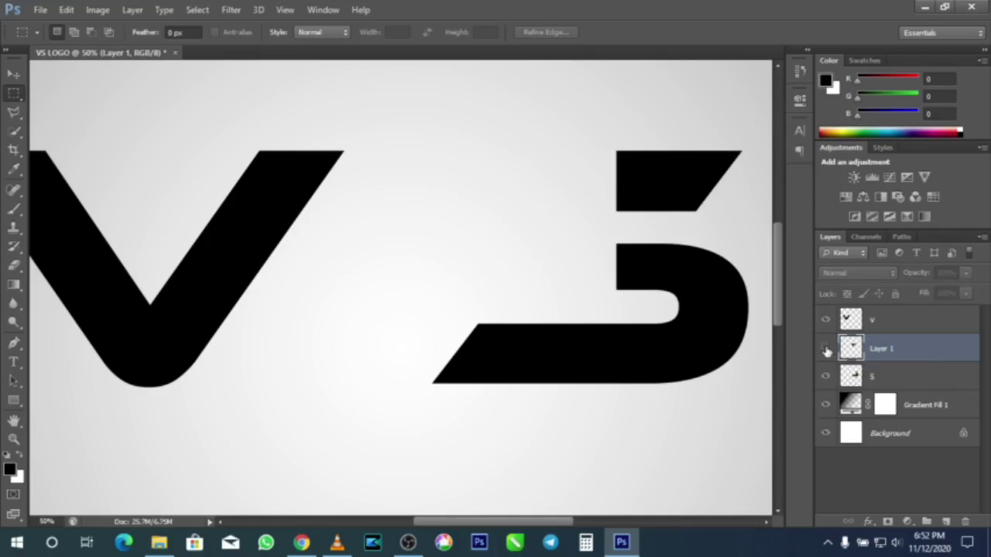
click(826, 350)
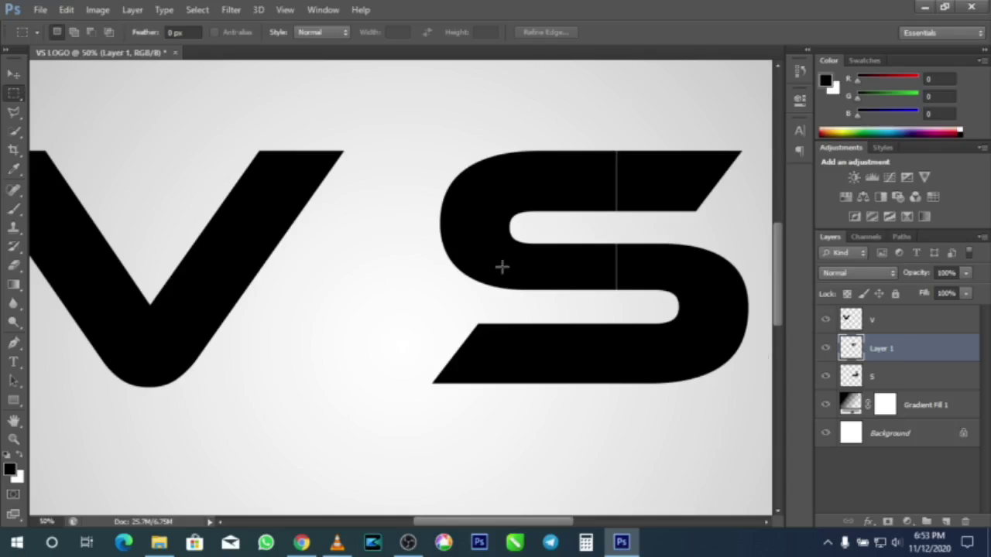
Rename the new layer to C
double_click(882, 349)
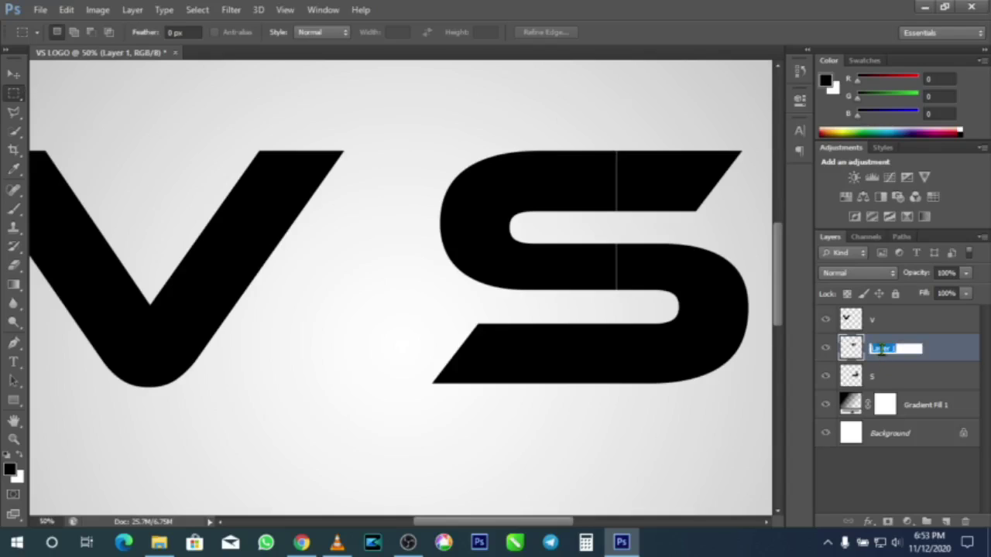
text(C)
key(Return)
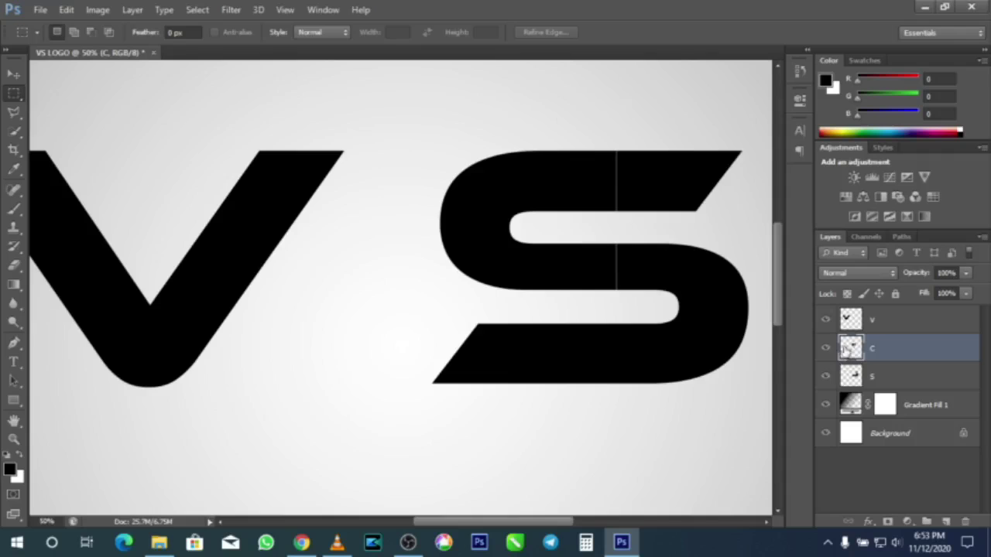
Give the C layer a pure red ff0000 Color Overlay style
double_click(819, 346)
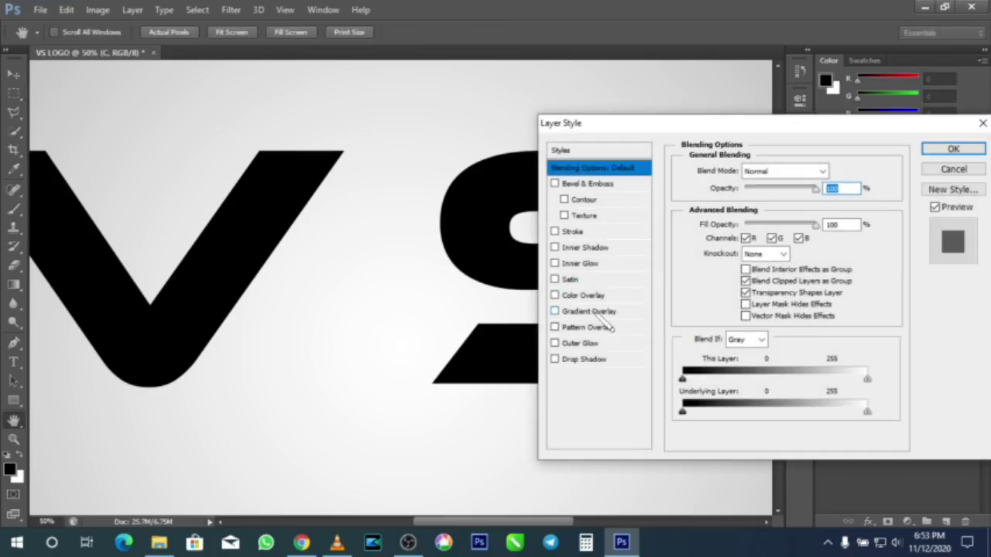
click(582, 295)
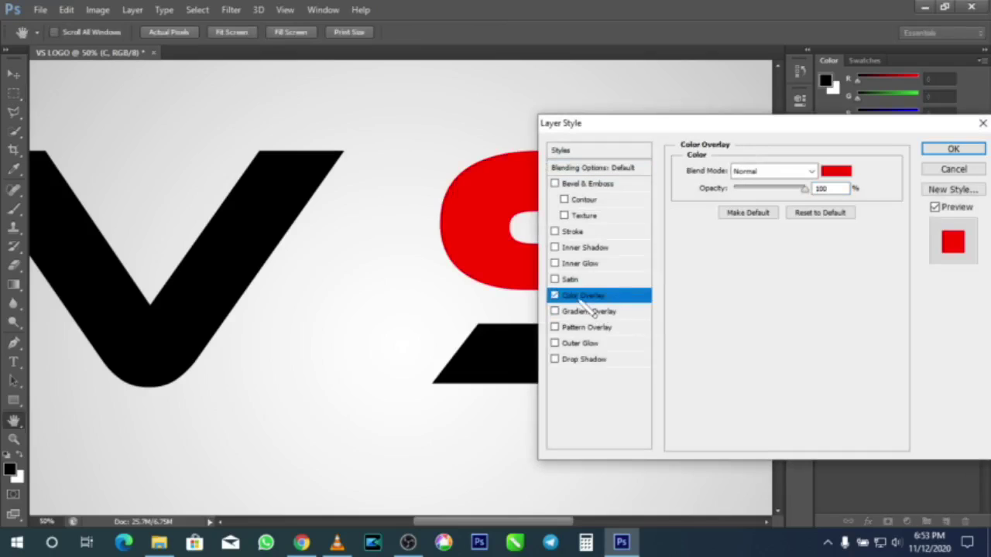
key(super+plus)
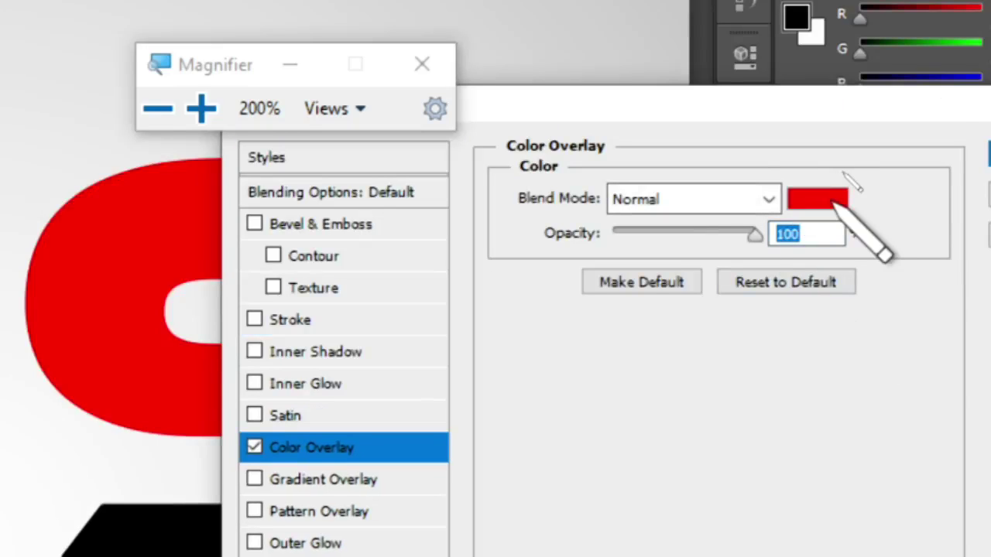
click(833, 203)
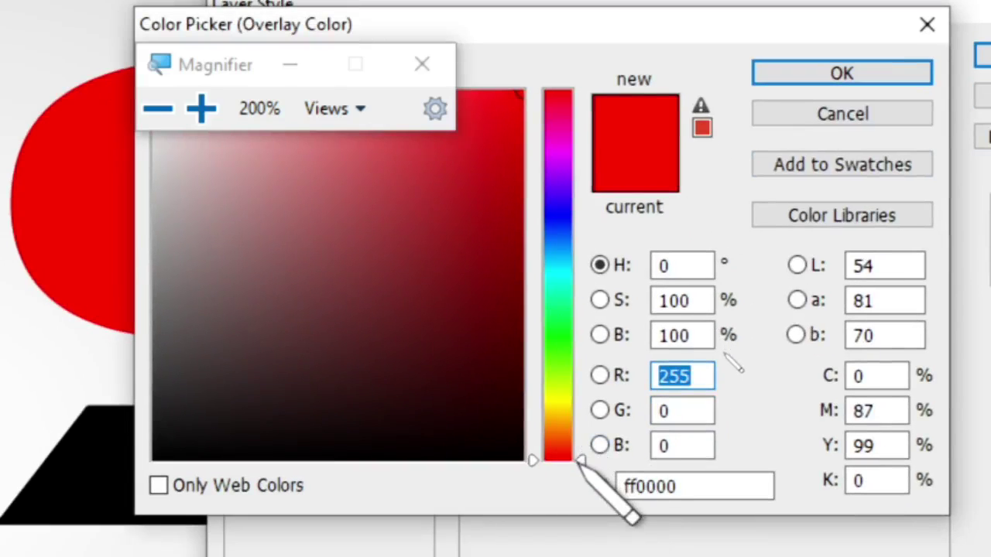
drag(579, 463, 567, 54)
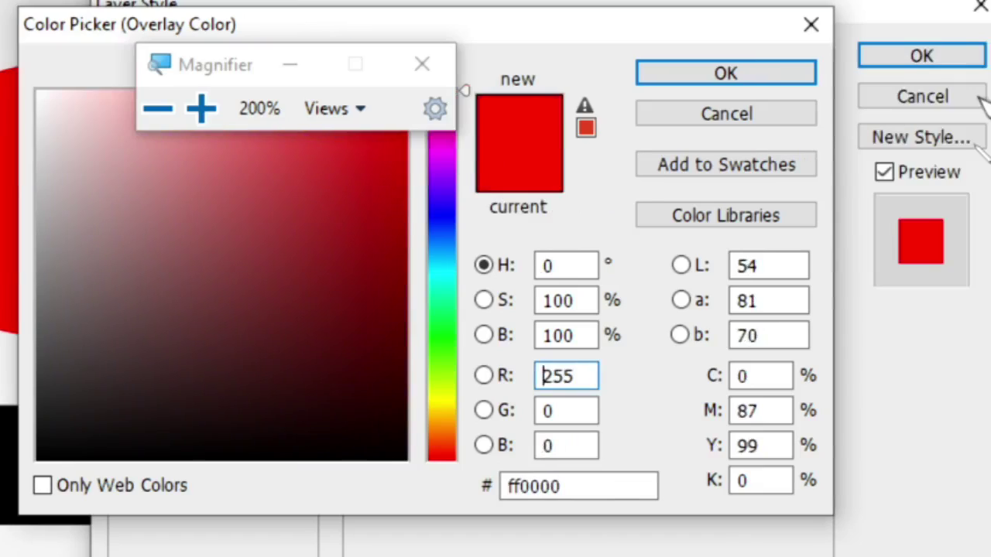
click(734, 73)
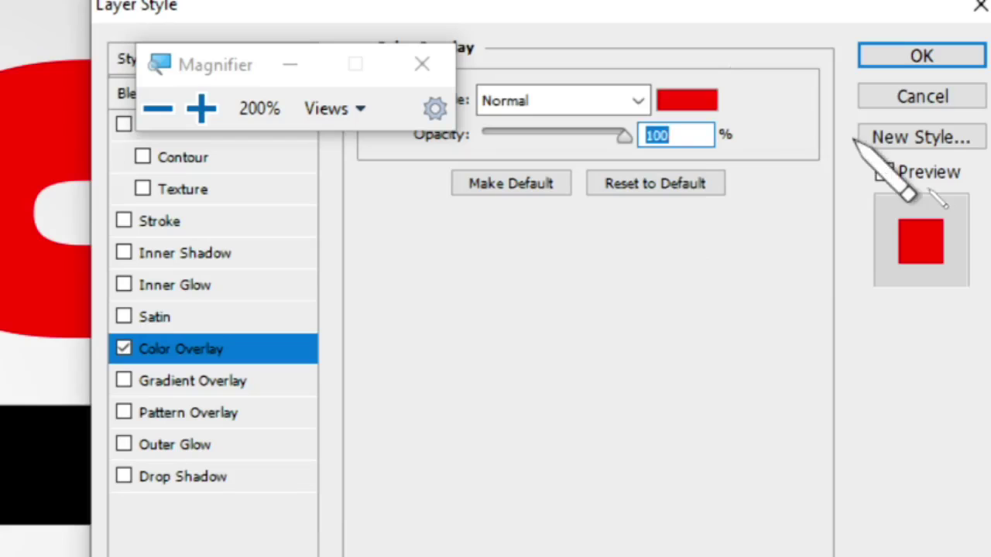
click(929, 58)
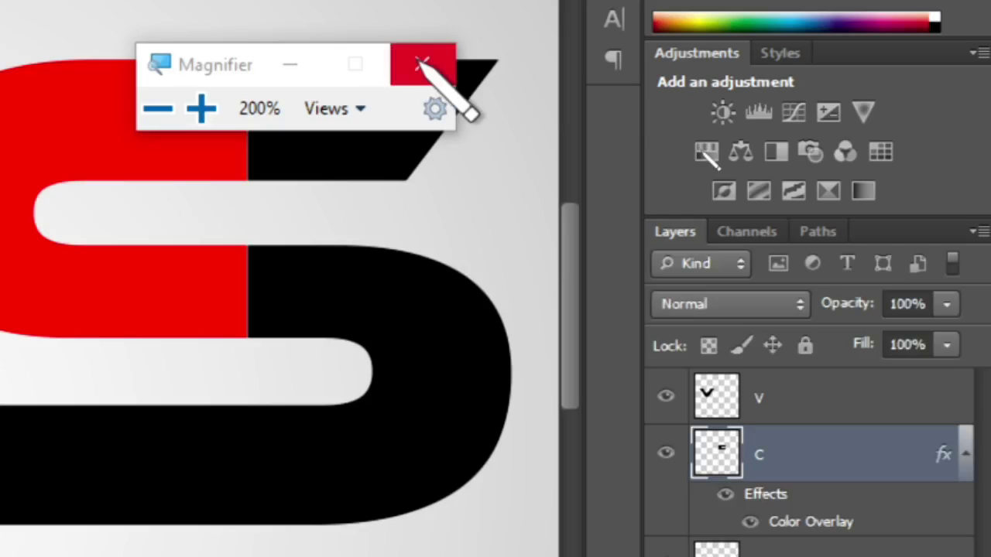
click(422, 64)
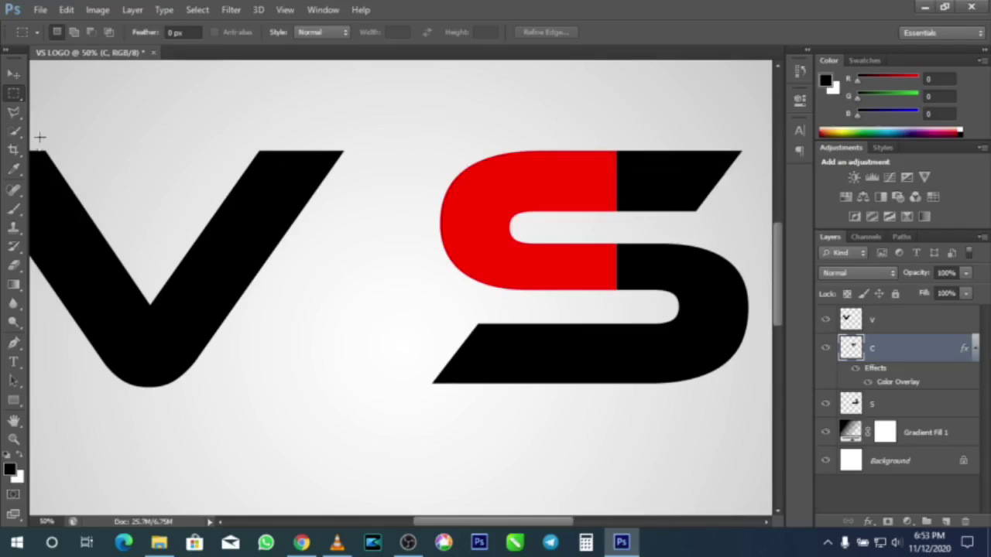
click(14, 73)
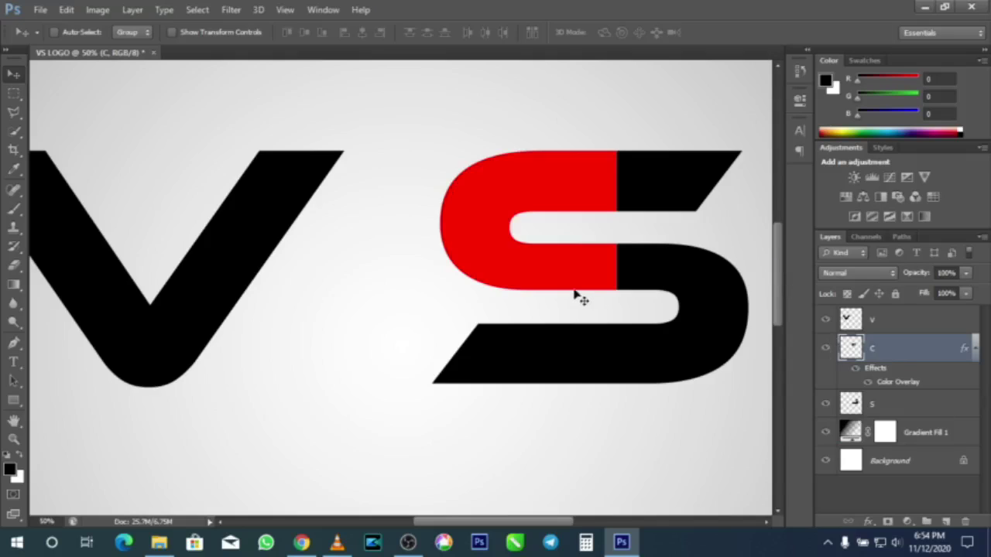
Move the red C onto the V, stack C above V, and shift the S left
drag(575, 295, 255, 285)
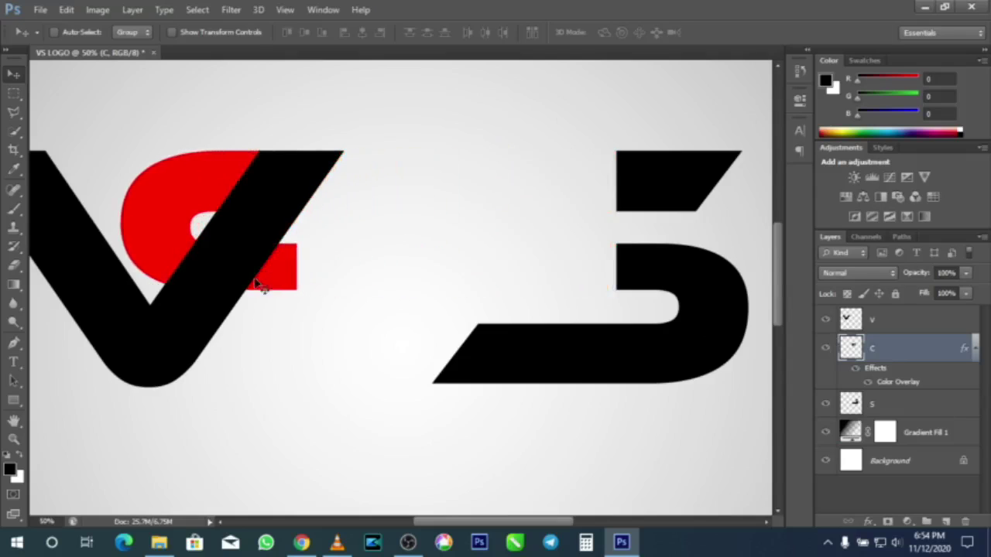
drag(891, 359, 876, 323)
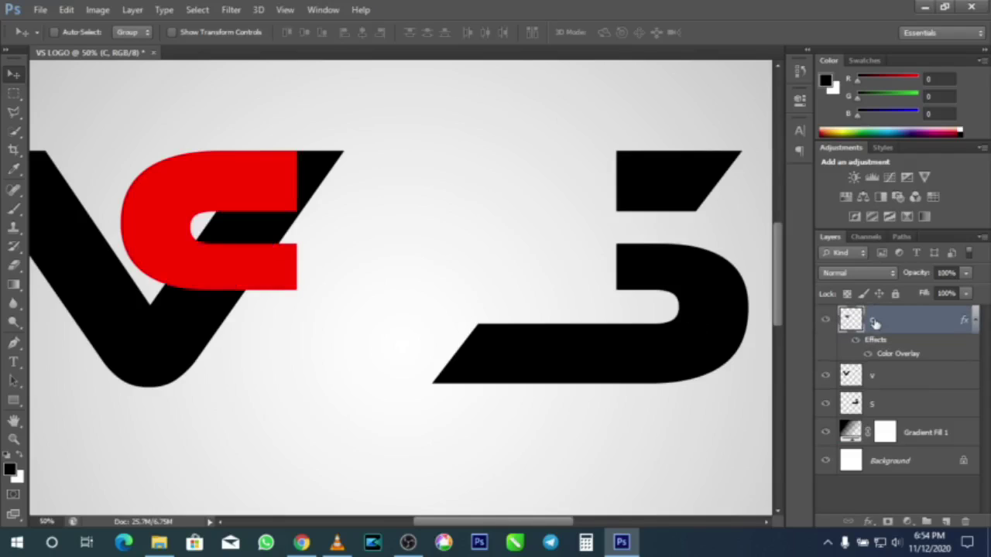
click(974, 321)
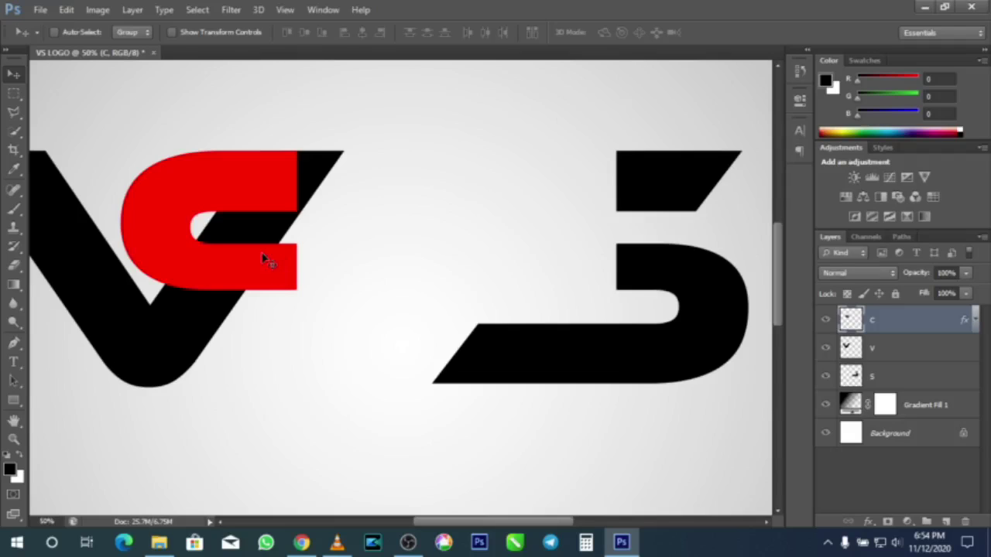
click(916, 383)
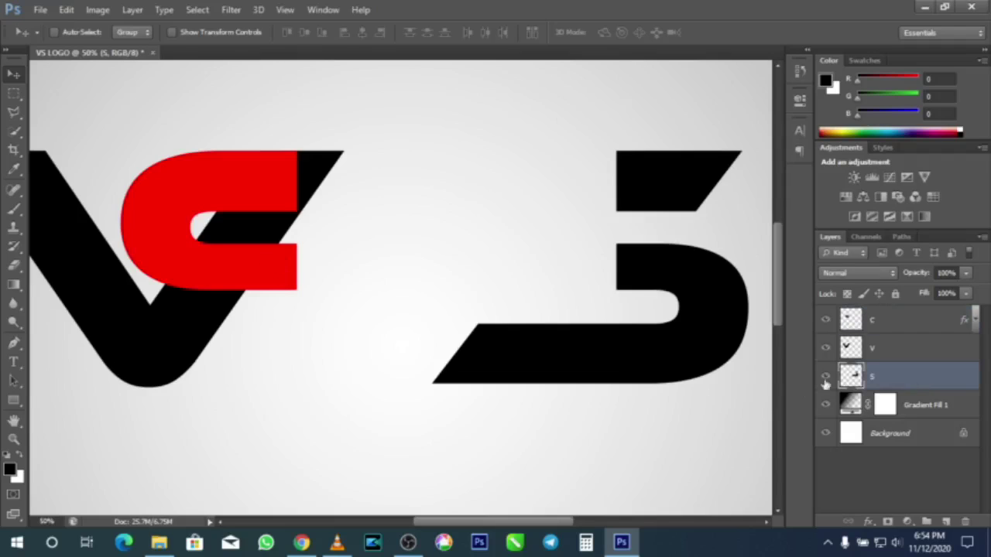
drag(672, 384, 435, 390)
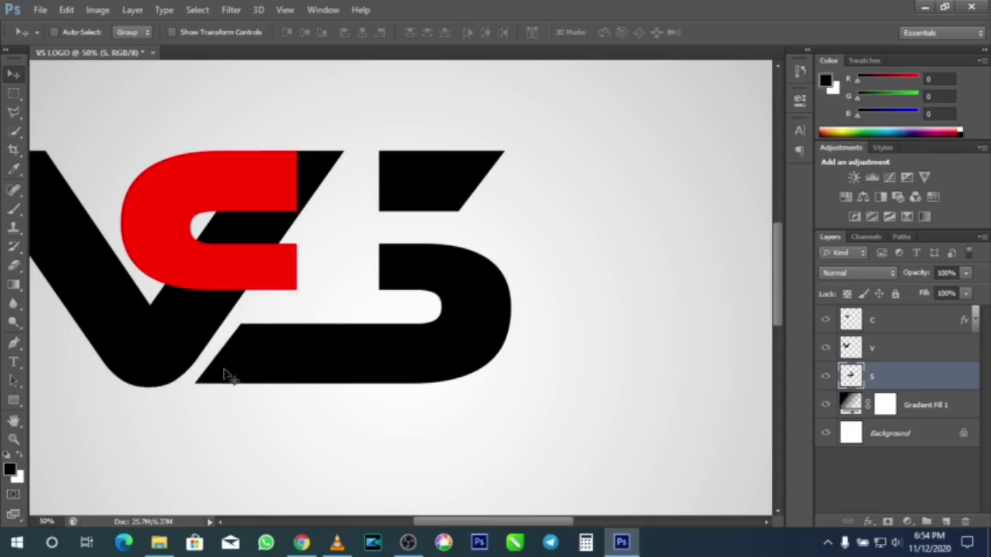
click(13, 401)
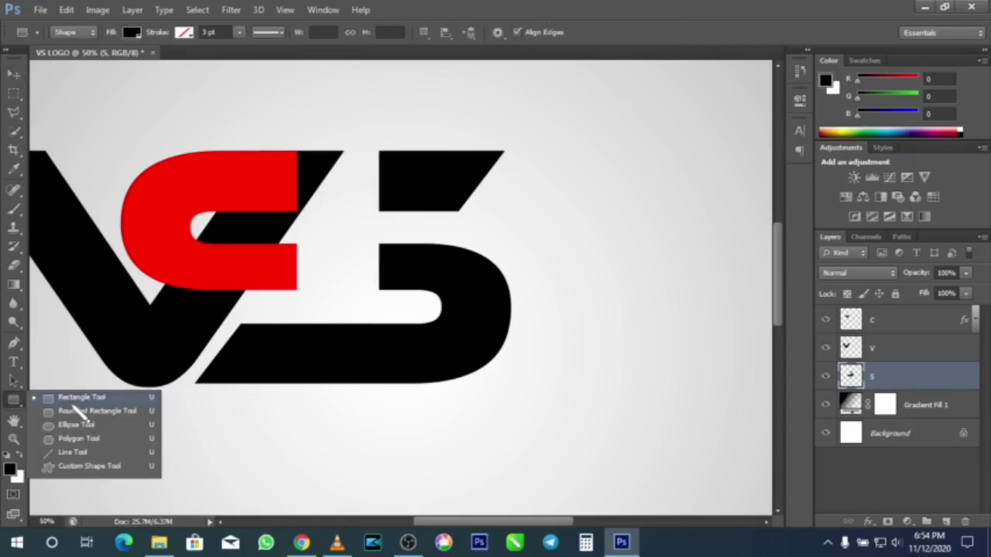
click(81, 411)
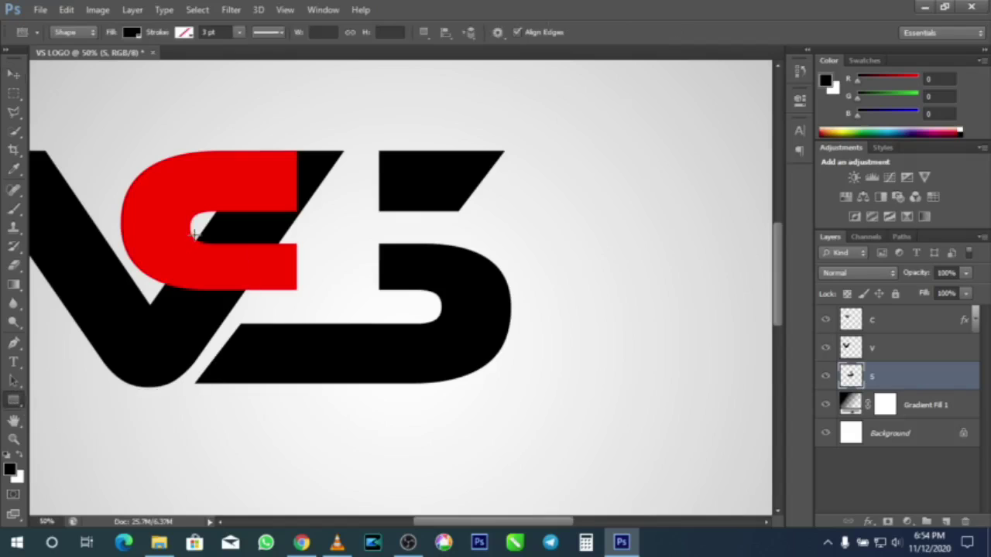
drag(196, 234, 283, 267)
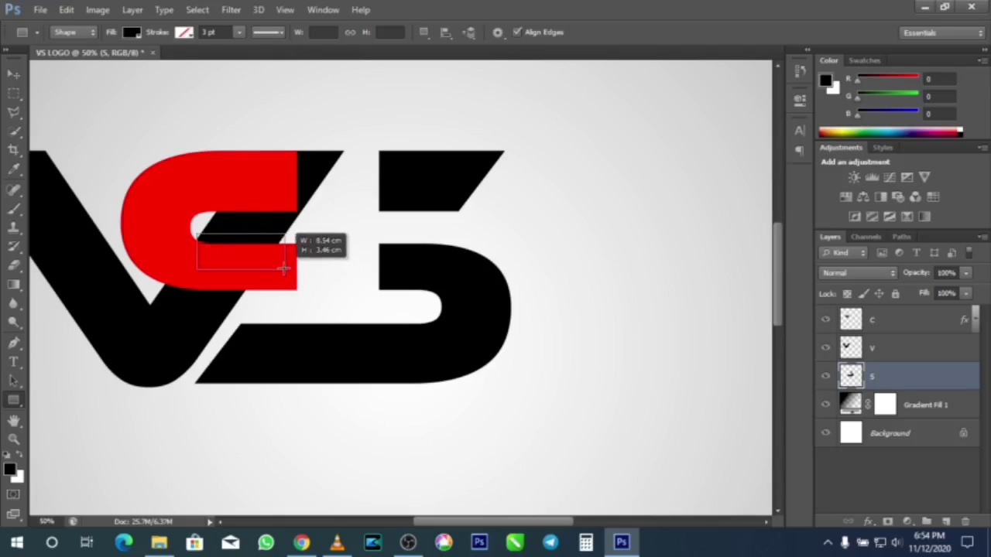
drag(284, 267, 284, 269)
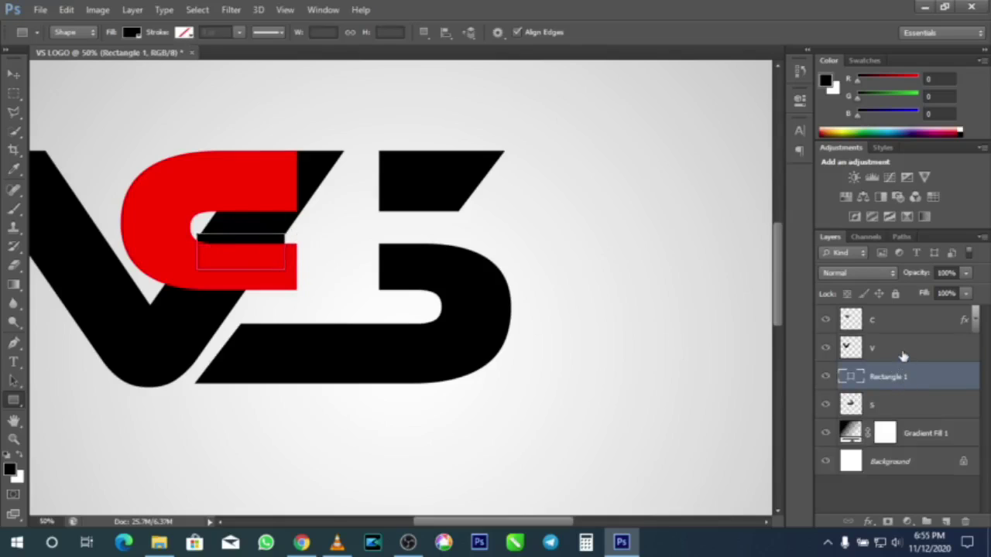
click(902, 355)
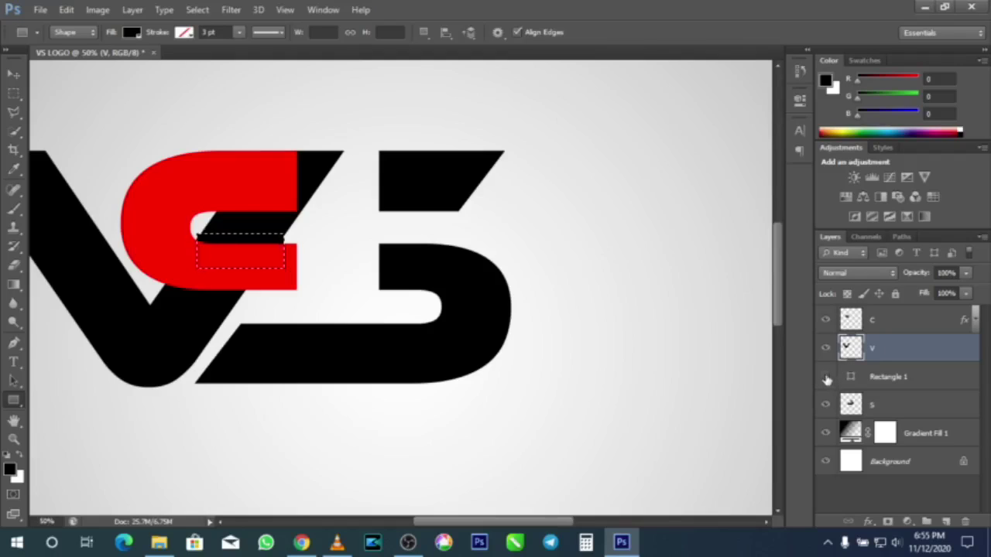
click(825, 377)
click(891, 384)
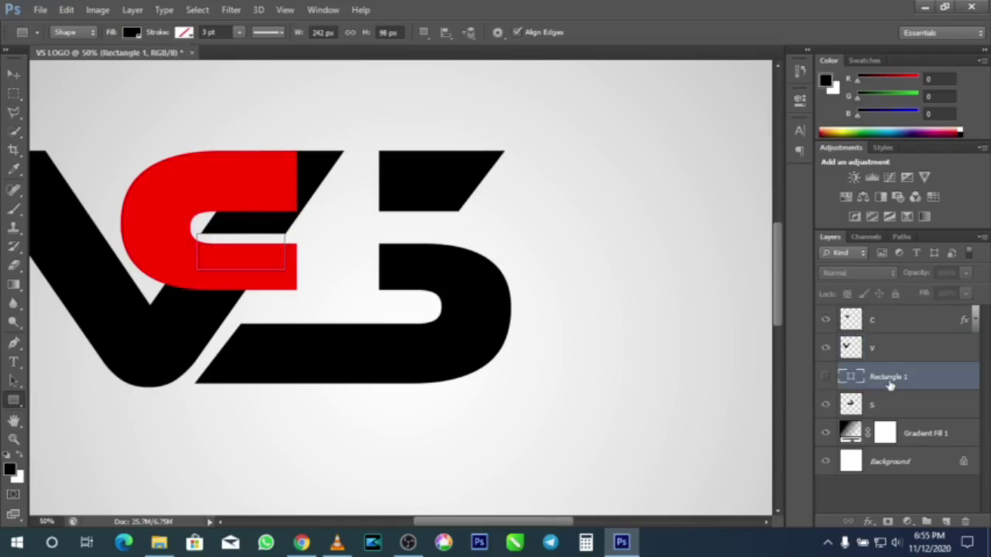
drag(891, 385, 967, 515)
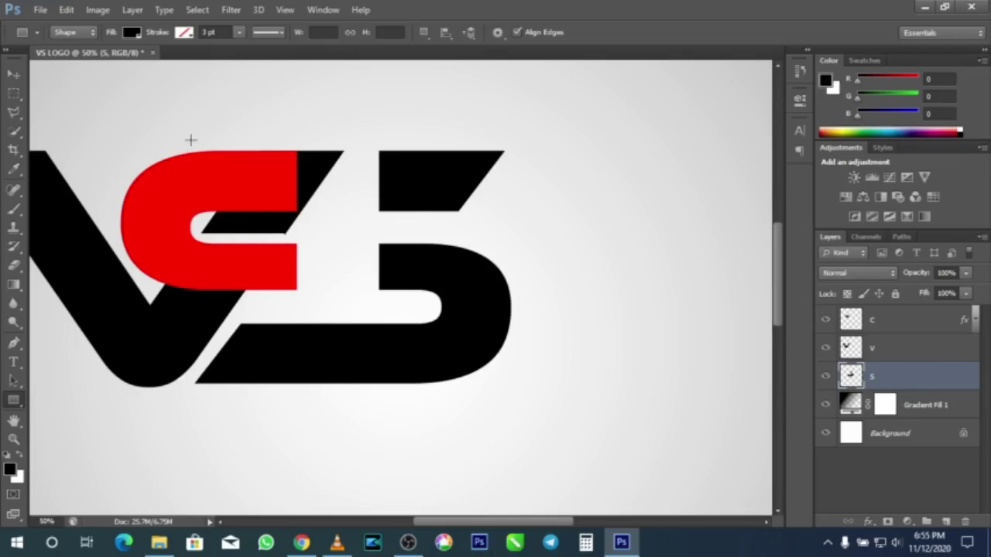
drag(192, 138, 354, 241)
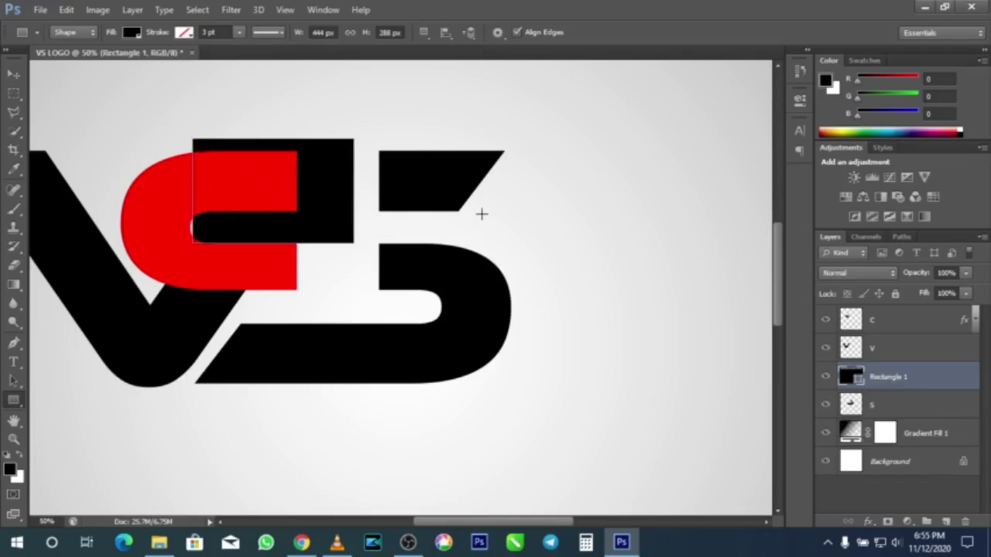
key(ctrl+z)
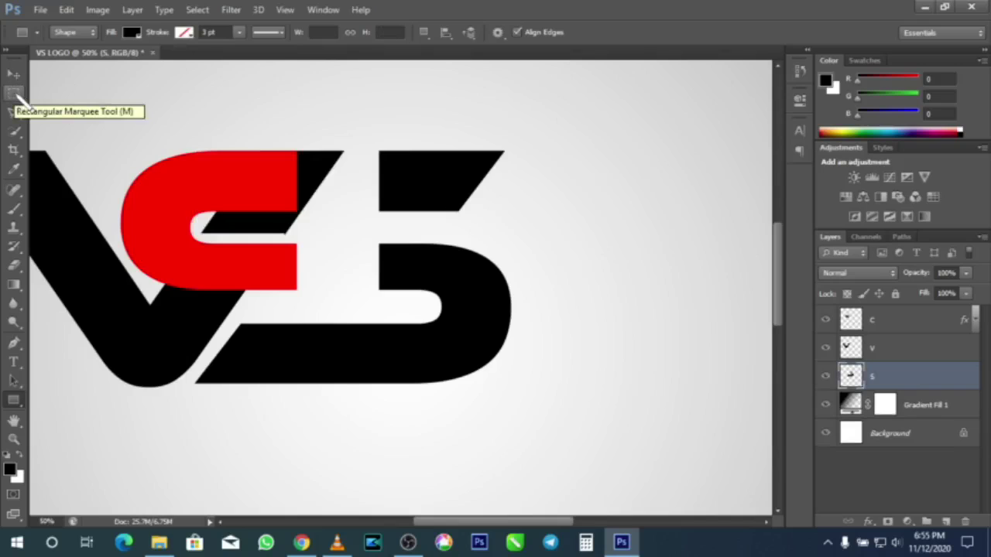
Marquee the black wedge above the C on the V layer and cut it to Layer 1
click(14, 93)
click(88, 92)
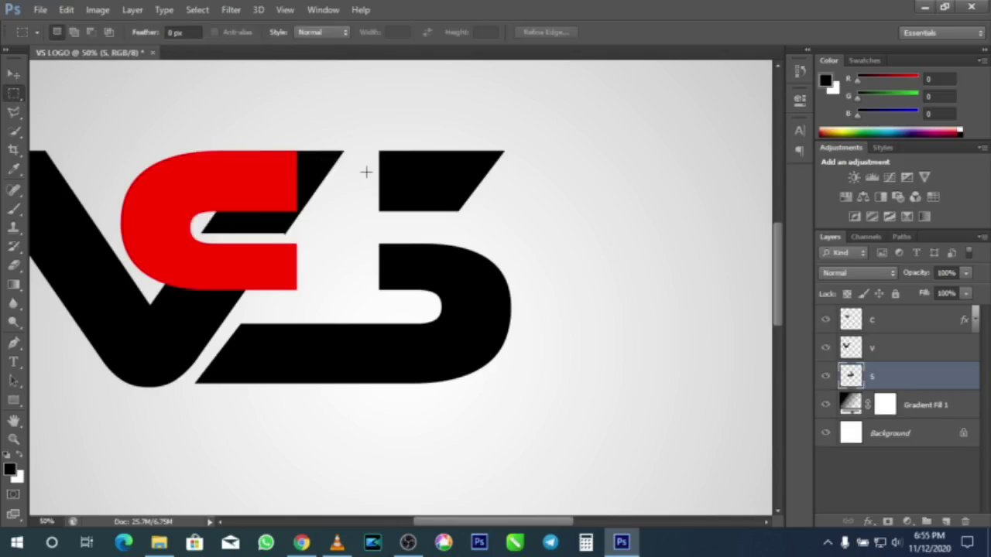
drag(202, 116, 354, 238)
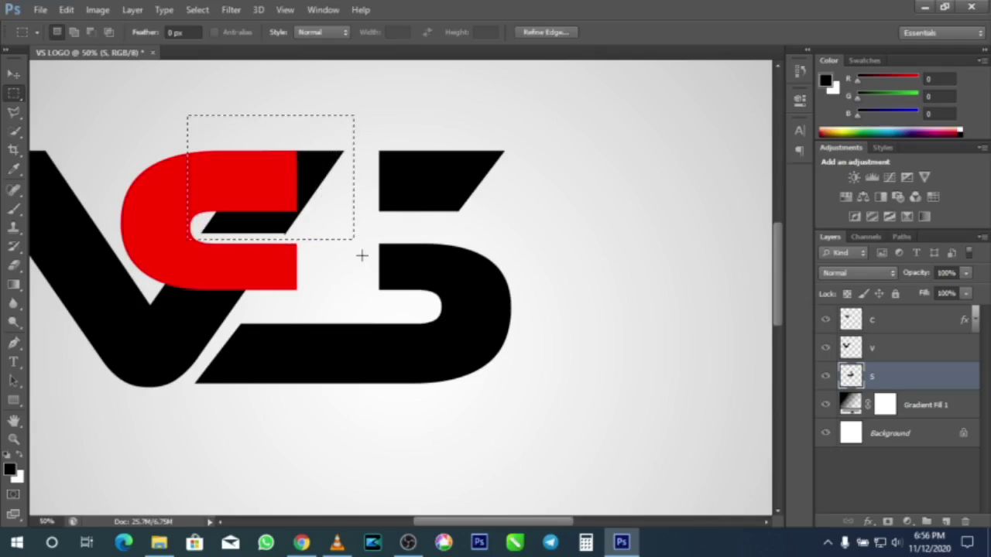
click(907, 348)
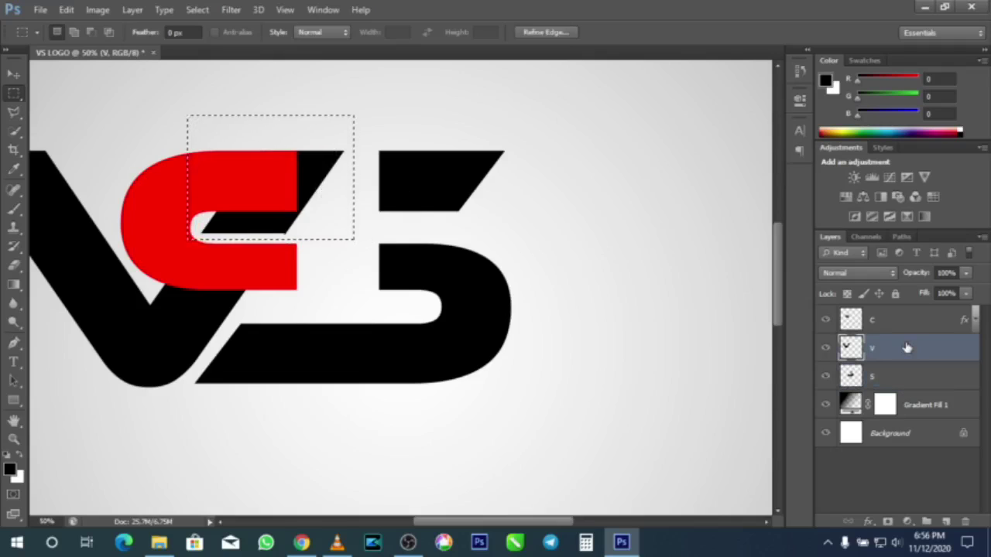
right_click(295, 229)
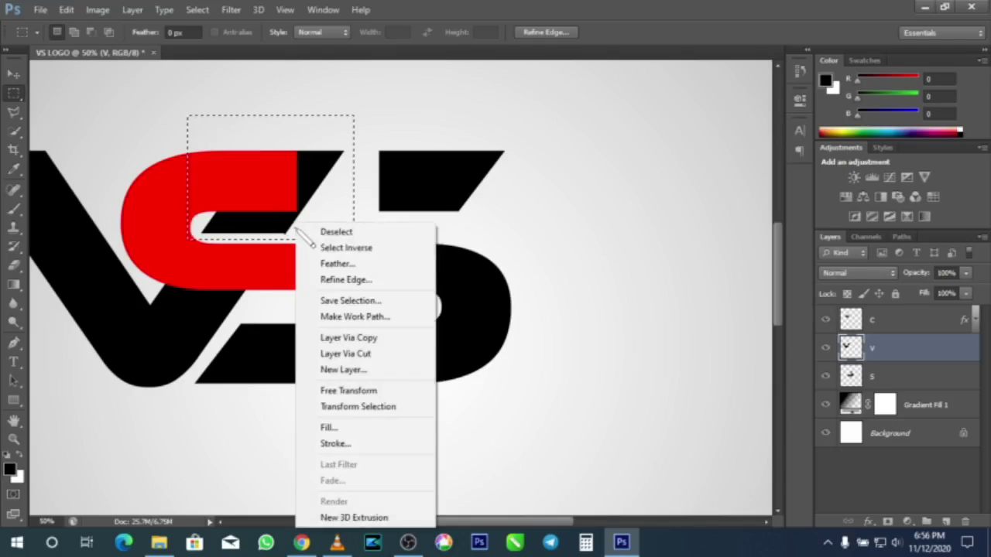
click(366, 355)
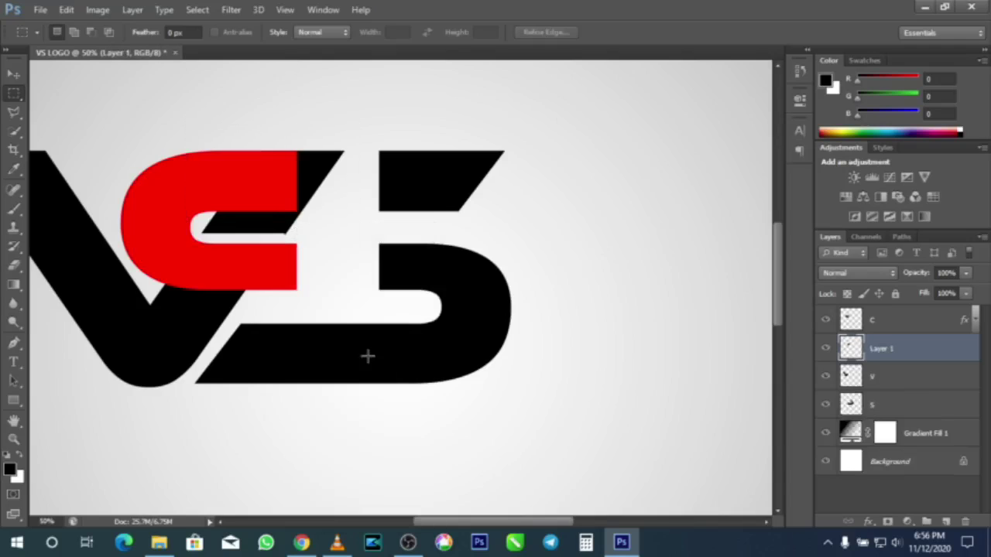
Compare Layer 1 with its visibility toggled, then load its outline as a selection
click(825, 349)
click(825, 349)
click(825, 348)
click(825, 349)
click(825, 348)
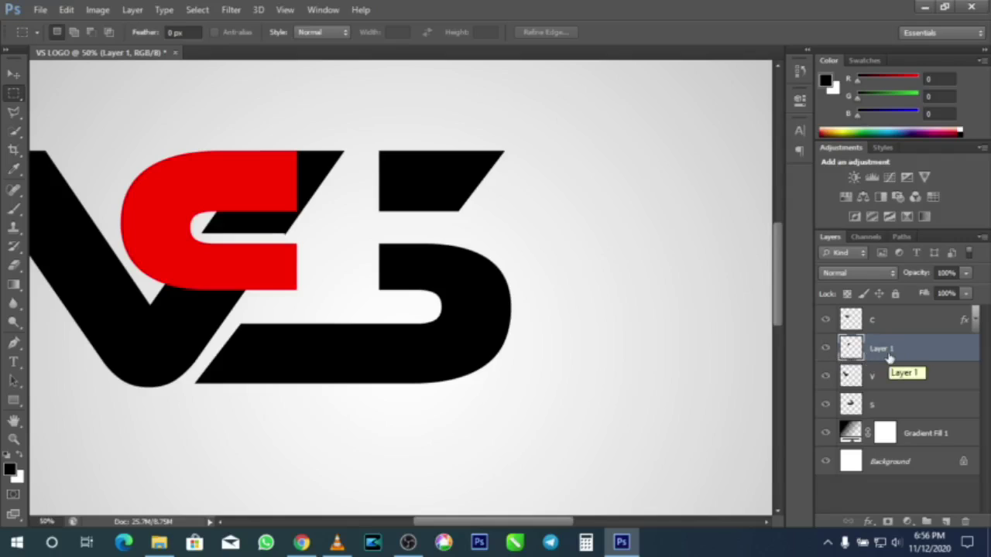
ctrl+click(852, 348)
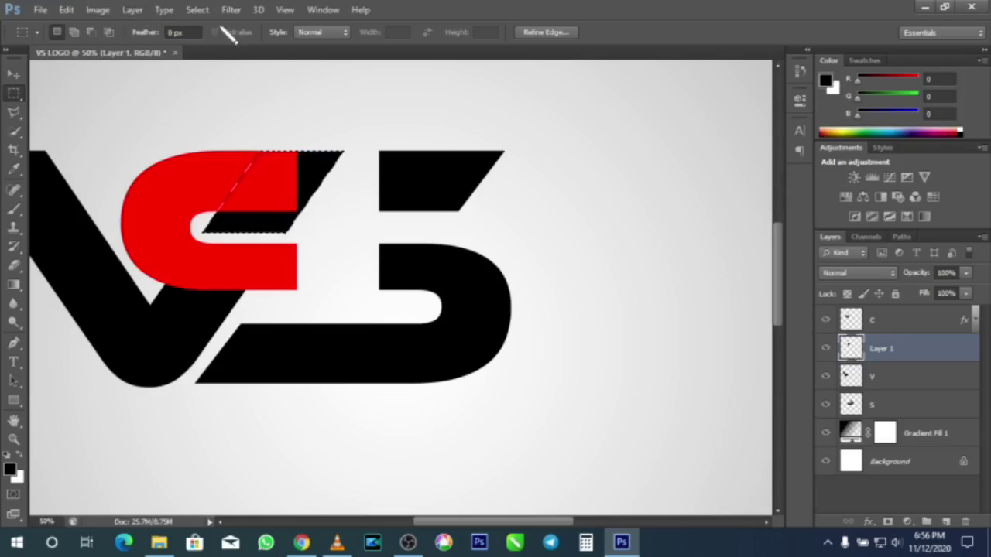
click(198, 11)
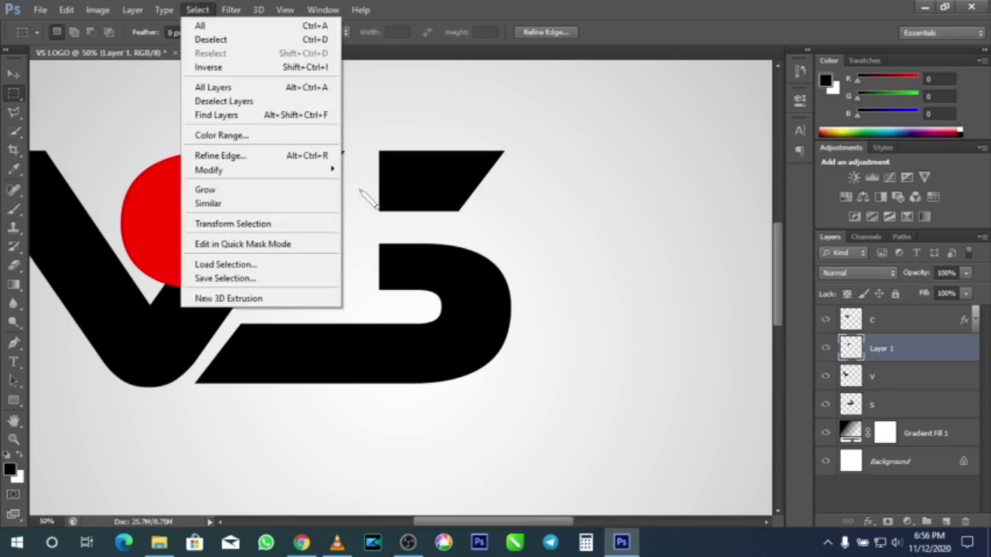
Expand the wedge selection by 12 pixels and target the C layer for trimming
mouse_move(318, 172)
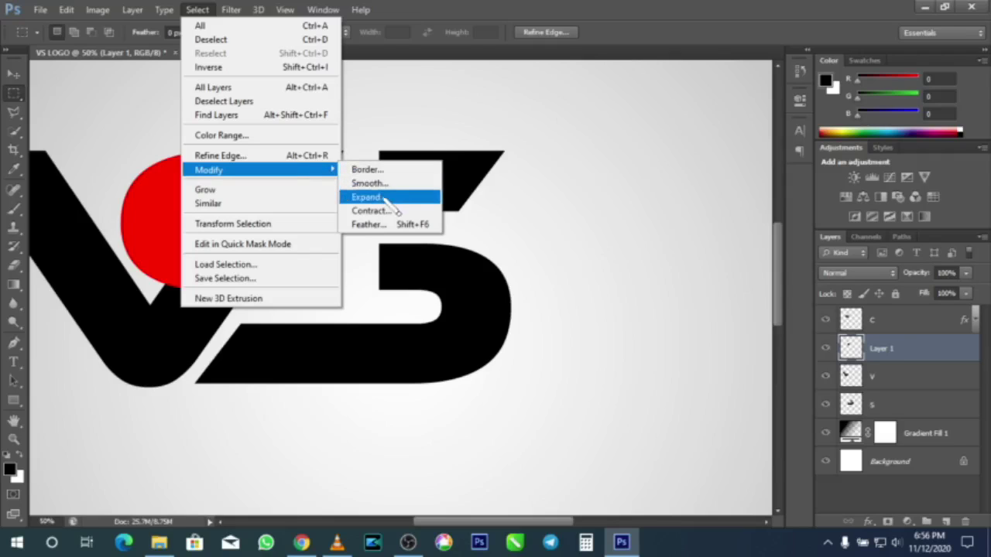
click(199, 10)
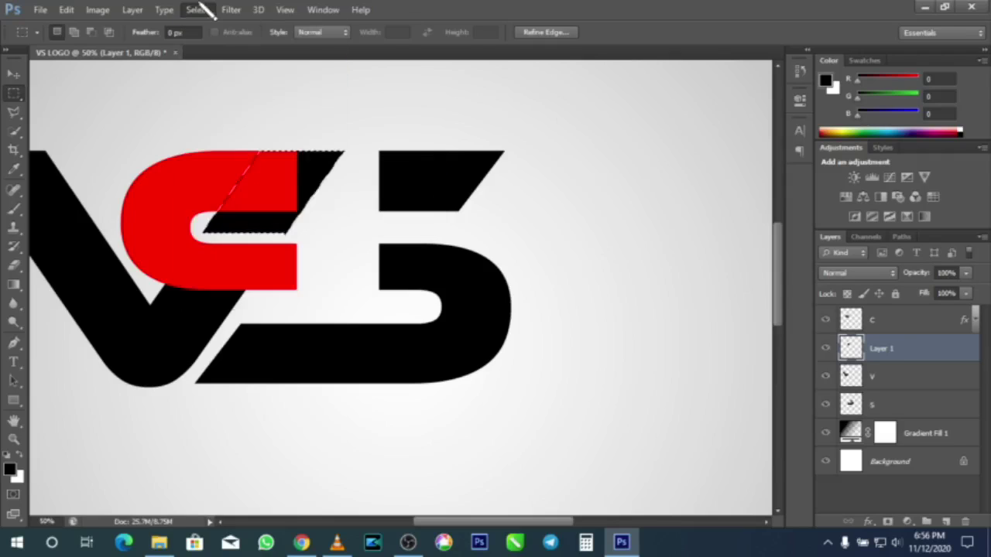
click(198, 10)
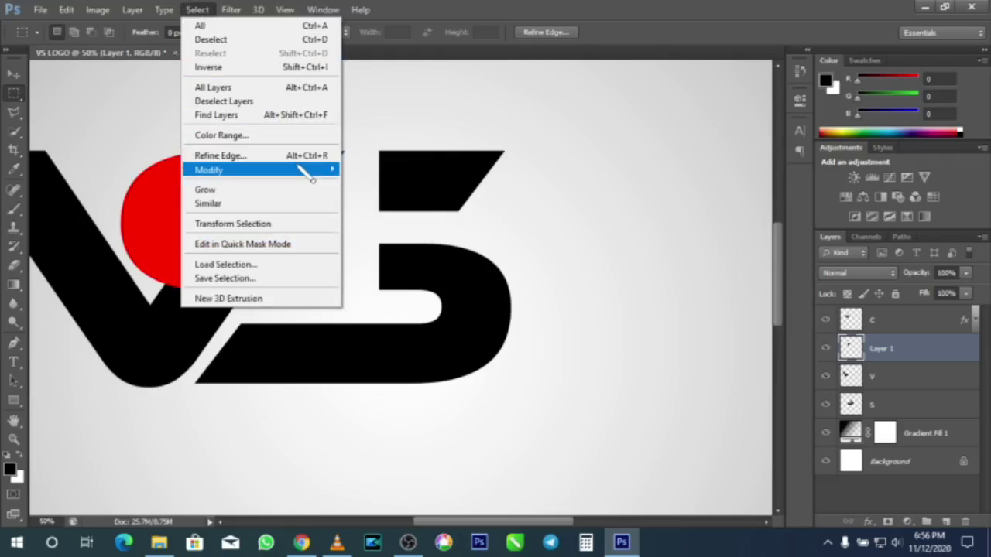
mouse_move(322, 172)
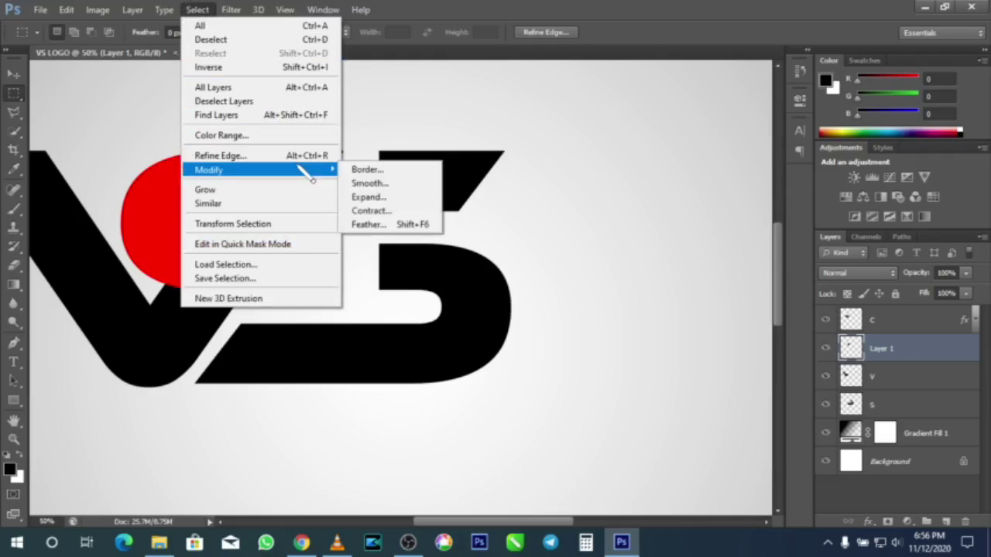
click(417, 201)
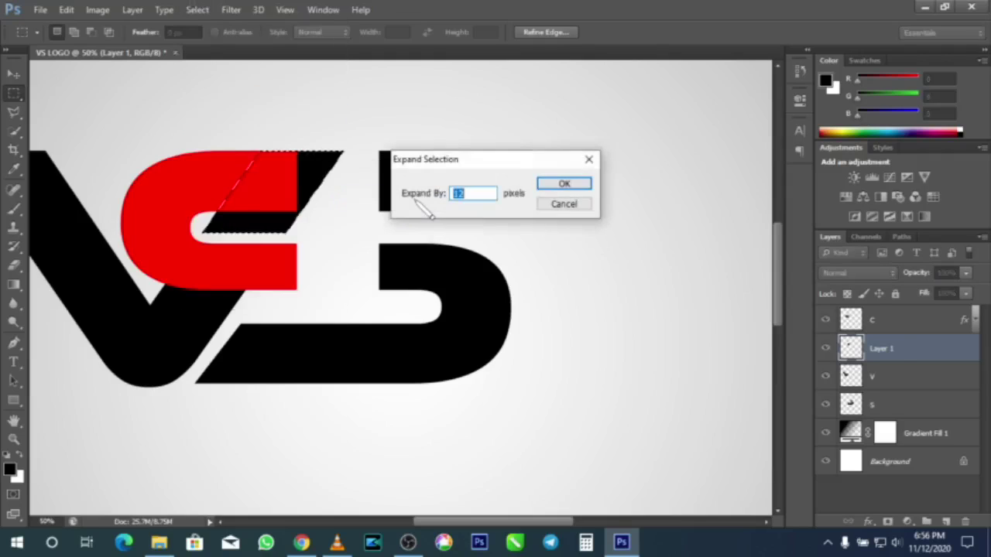
click(479, 195)
drag(479, 195, 403, 202)
text(12)
click(550, 185)
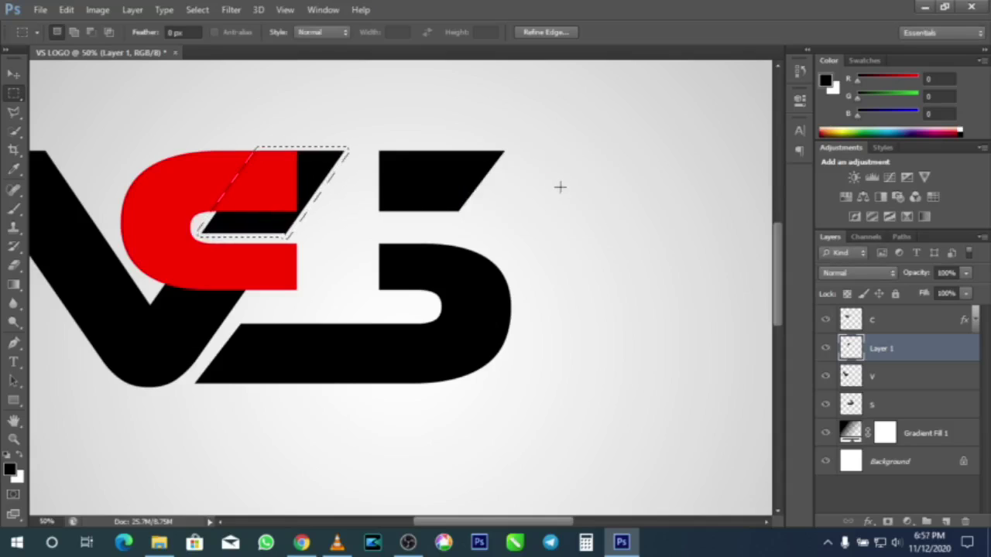
click(892, 320)
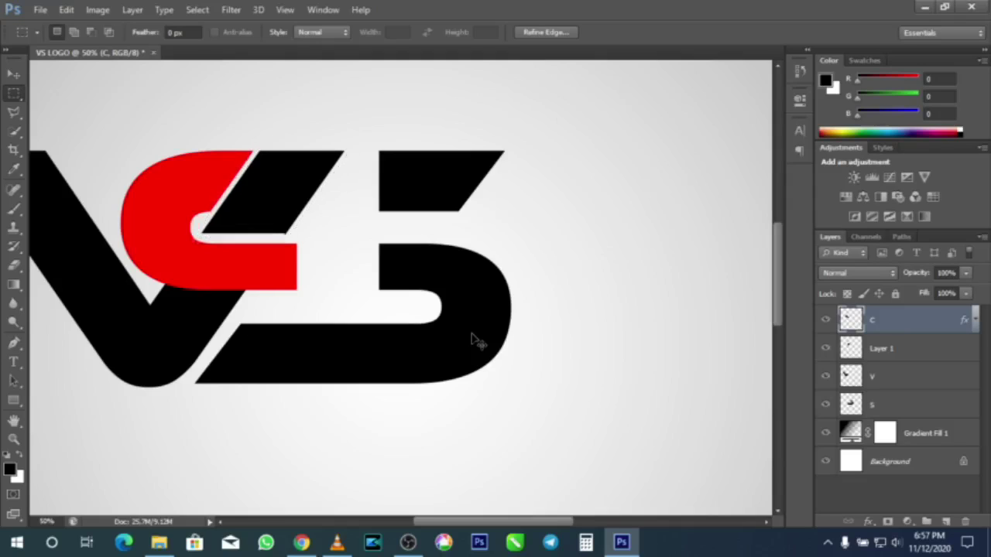
Load the C's outline expanded by 12 pixels, trim it from the V layer, then deselect
click(472, 341)
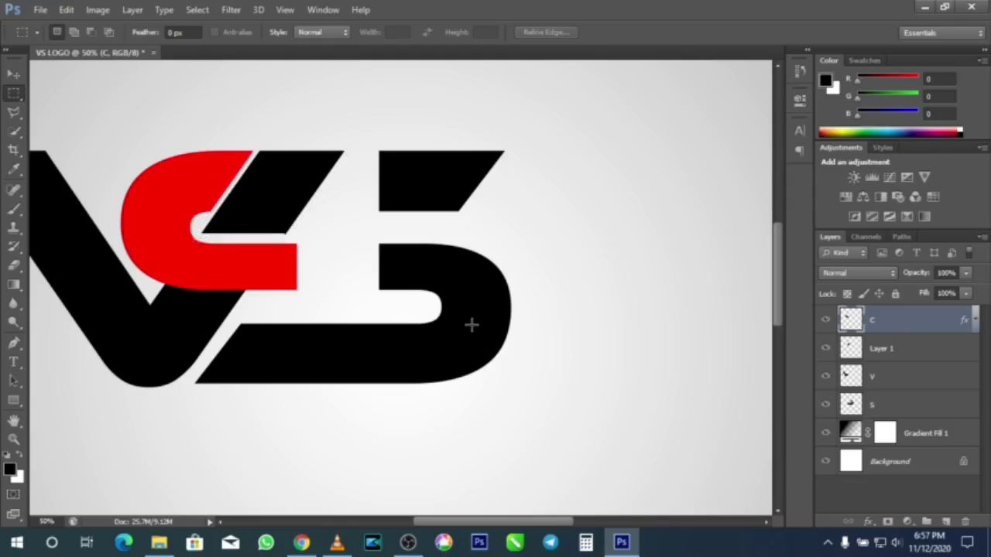
ctrl+click(849, 321)
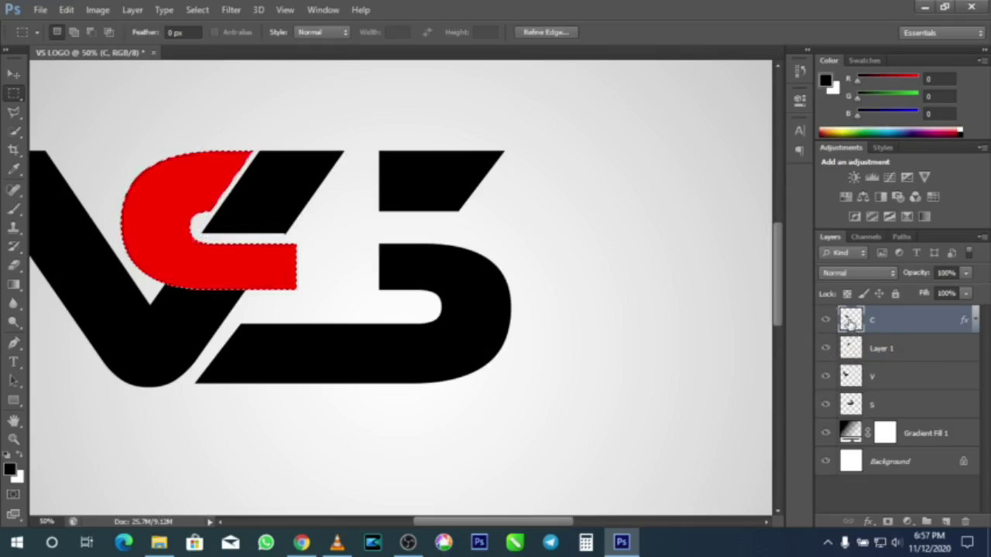
click(198, 11)
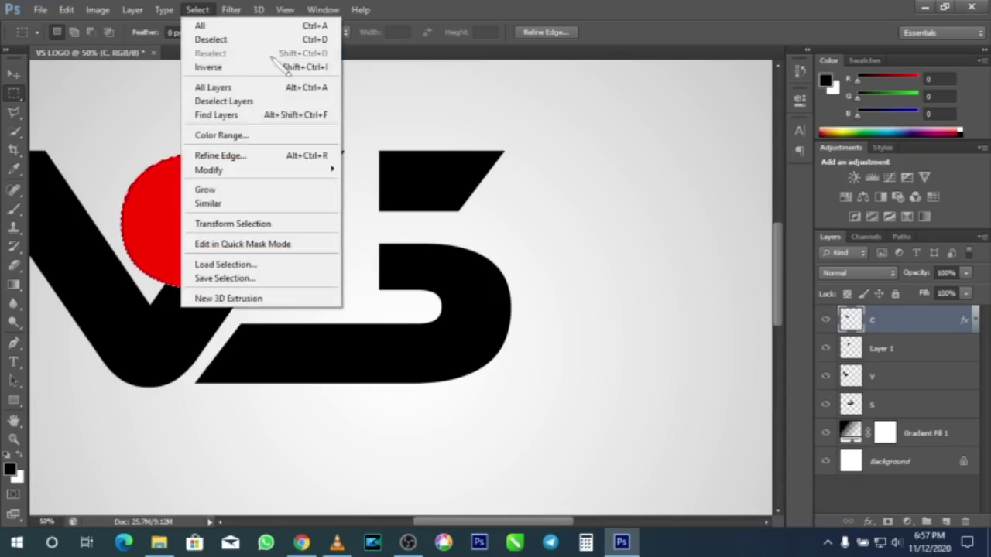
mouse_move(285, 178)
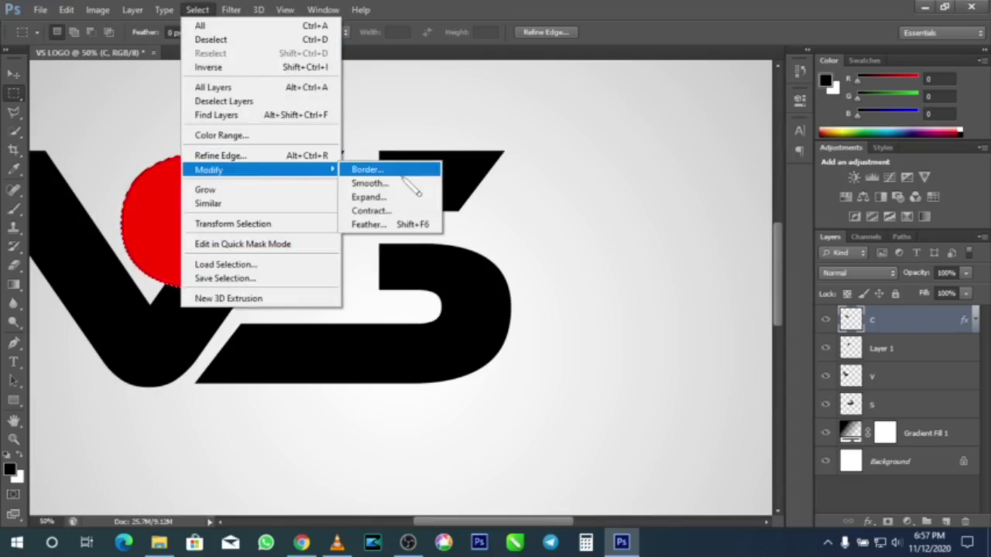
click(372, 196)
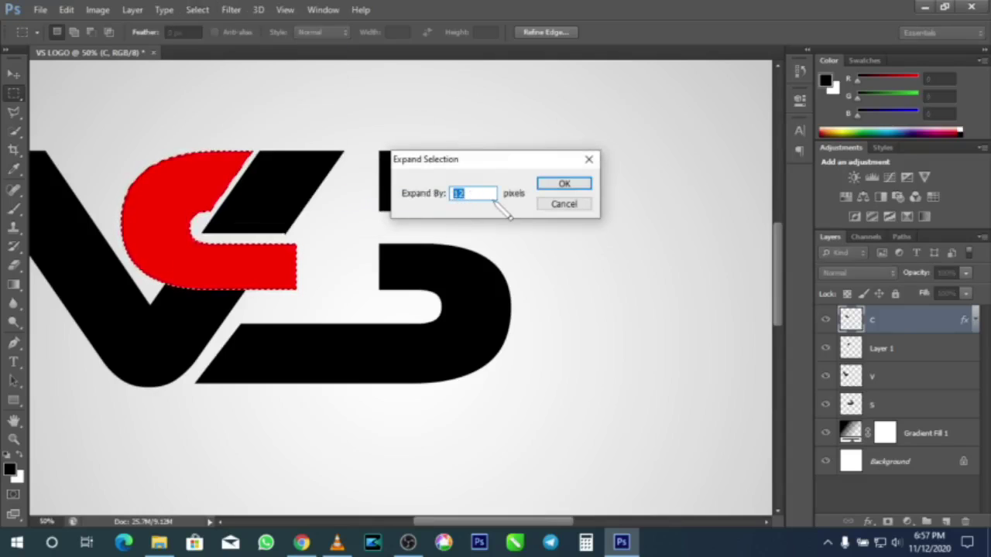
click(554, 186)
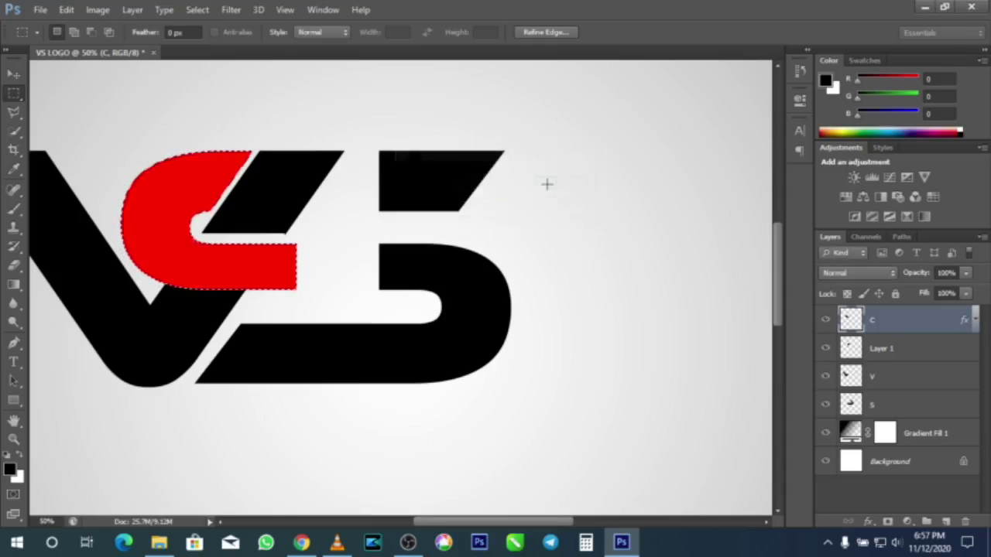
click(878, 379)
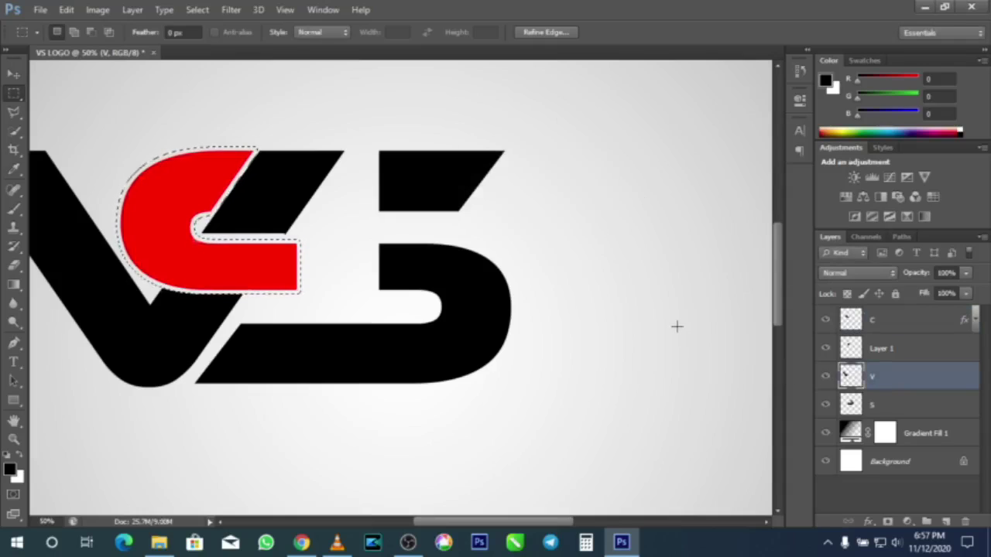
key(ctrl+d)
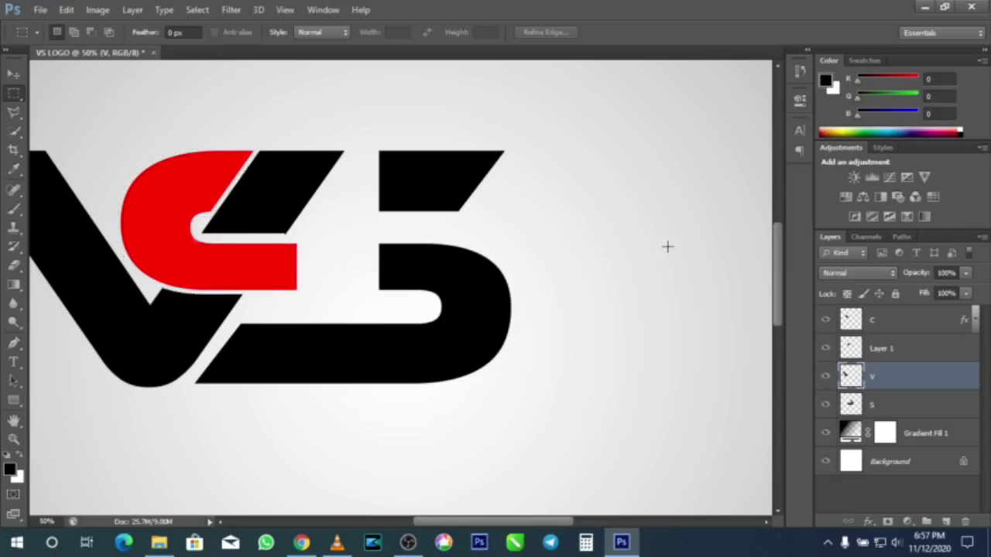
Draw a black rectangle shape over the gap in the S's top bar
click(13, 401)
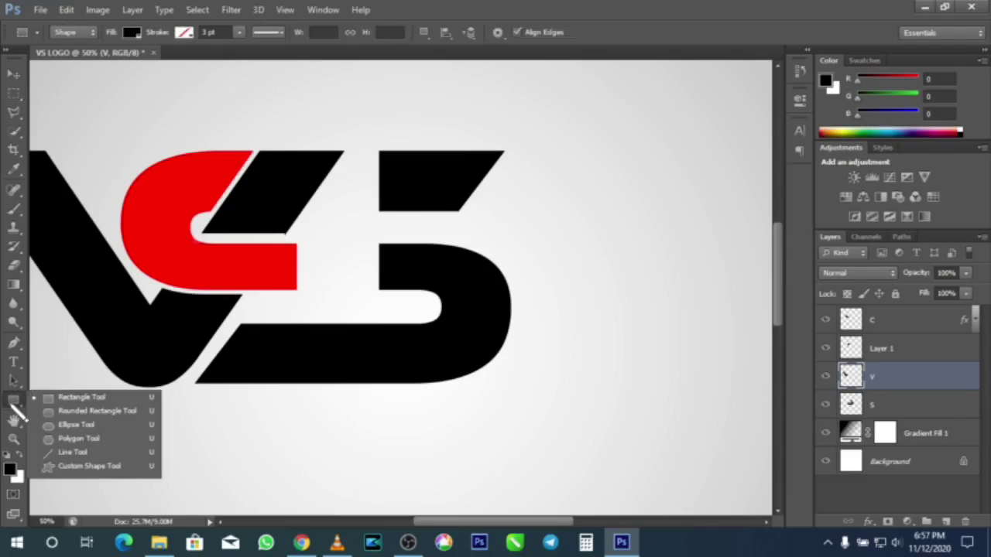
click(77, 407)
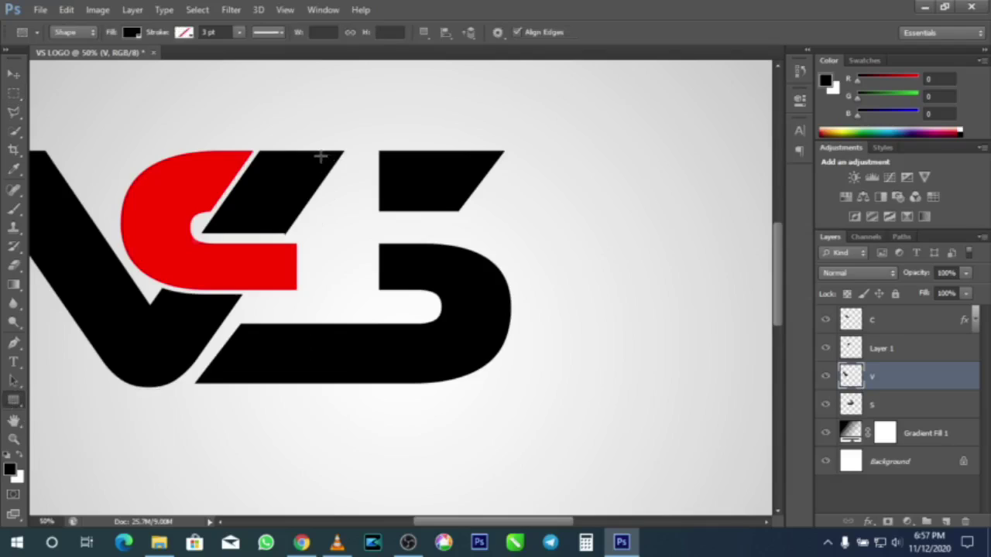
click(895, 326)
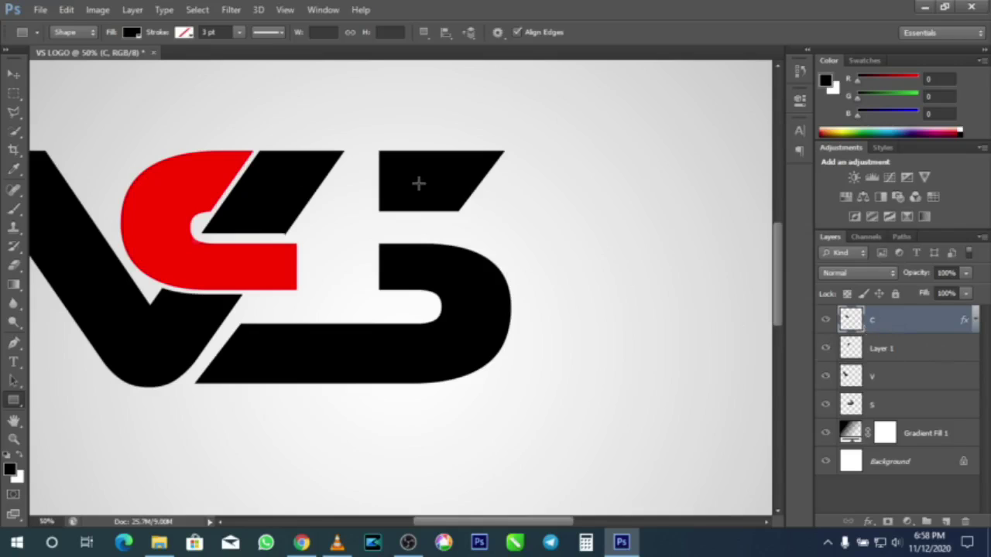
key(ctrl+plus)
key(ctrl+plus)
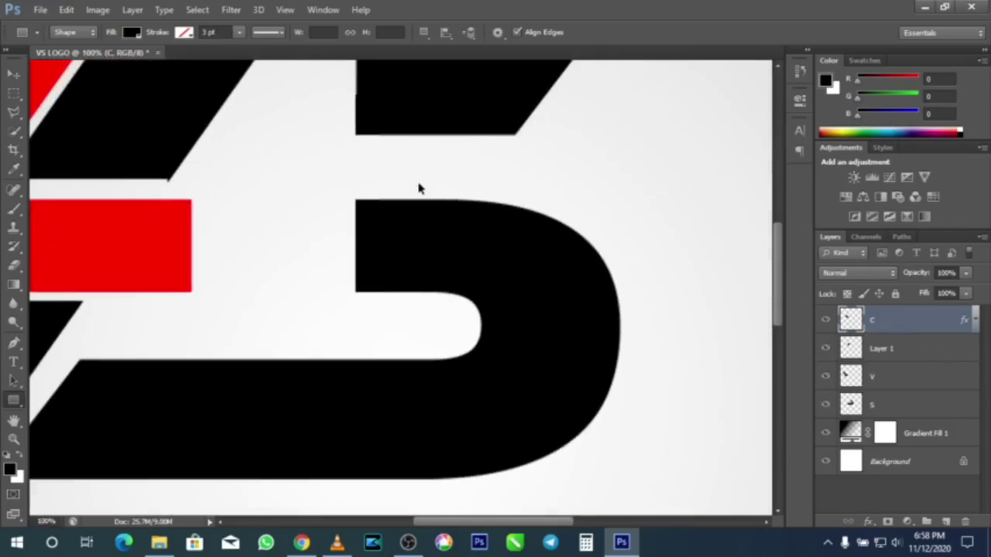
scroll(418, 183, up, 3)
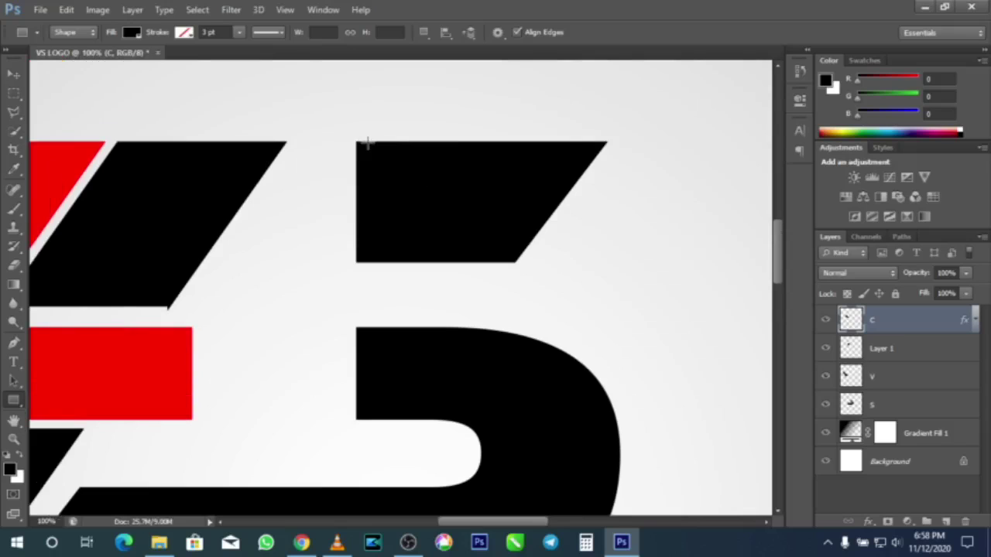
drag(368, 142, 144, 264)
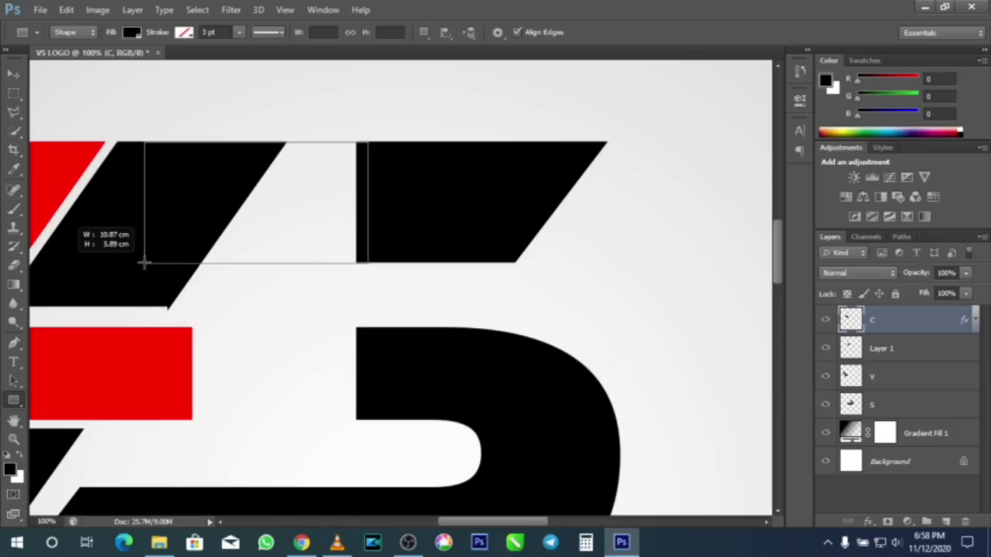
drag(143, 264, 145, 261)
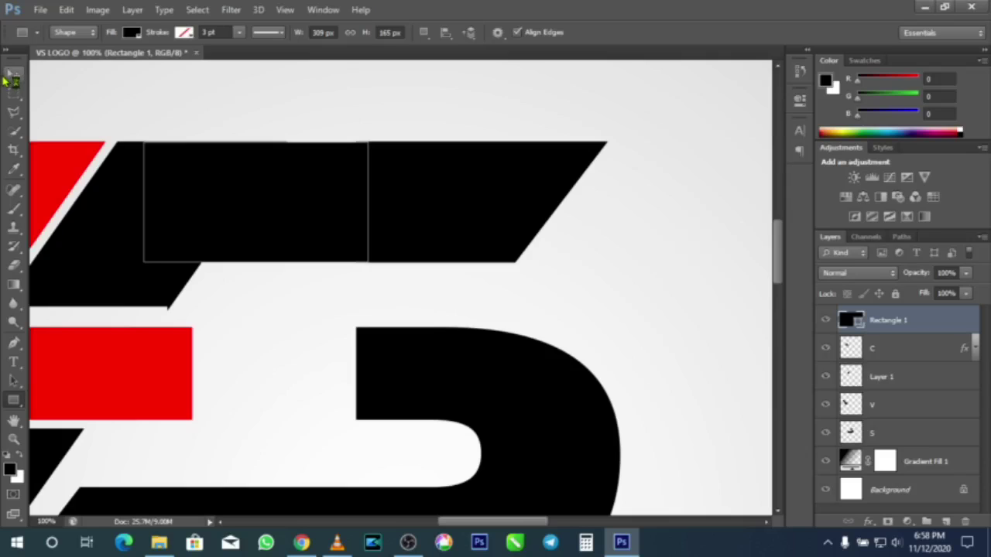
Nudge the rectangle up, stretch it slightly taller, and zoom in to inspect it
click(14, 75)
key(Up)
key(Up)
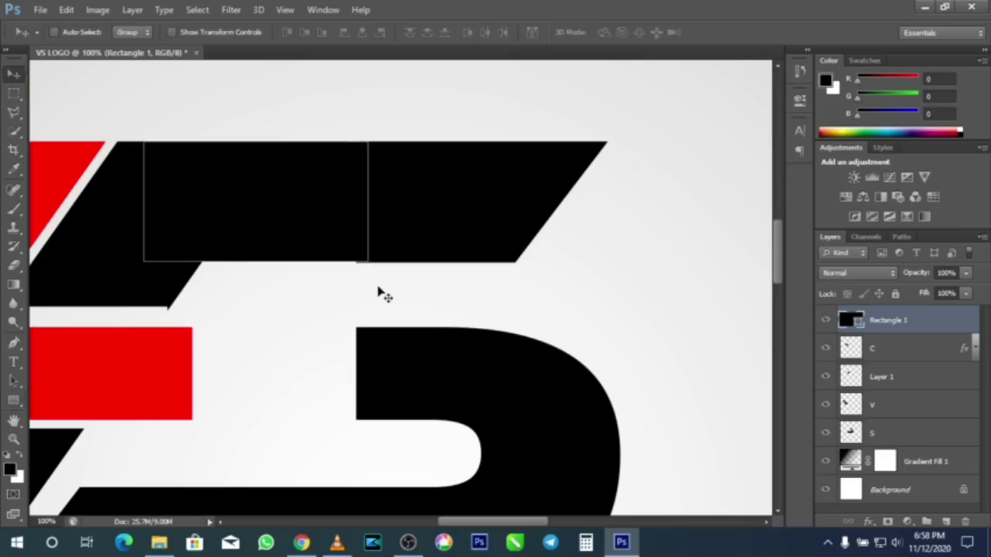
key(ctrl+t)
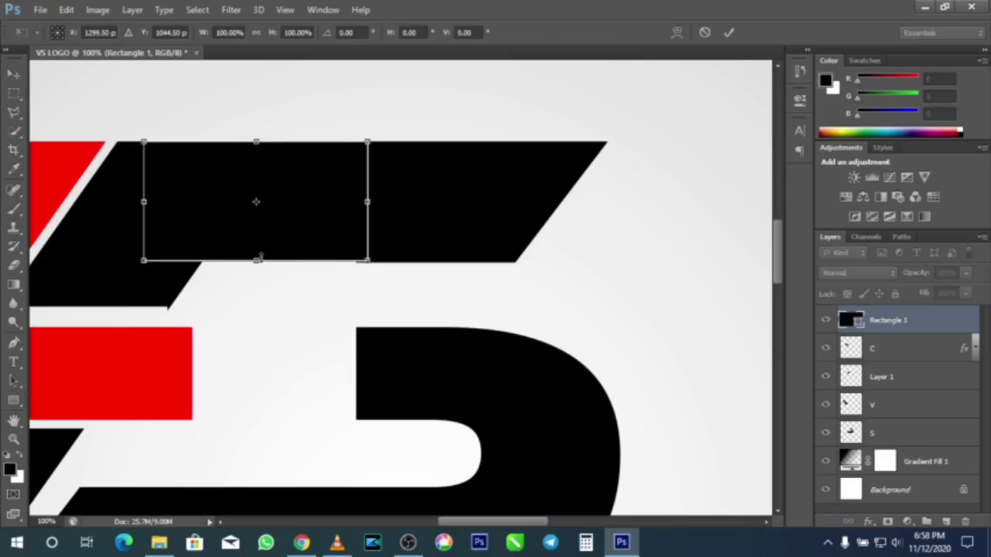
drag(263, 260, 264, 259)
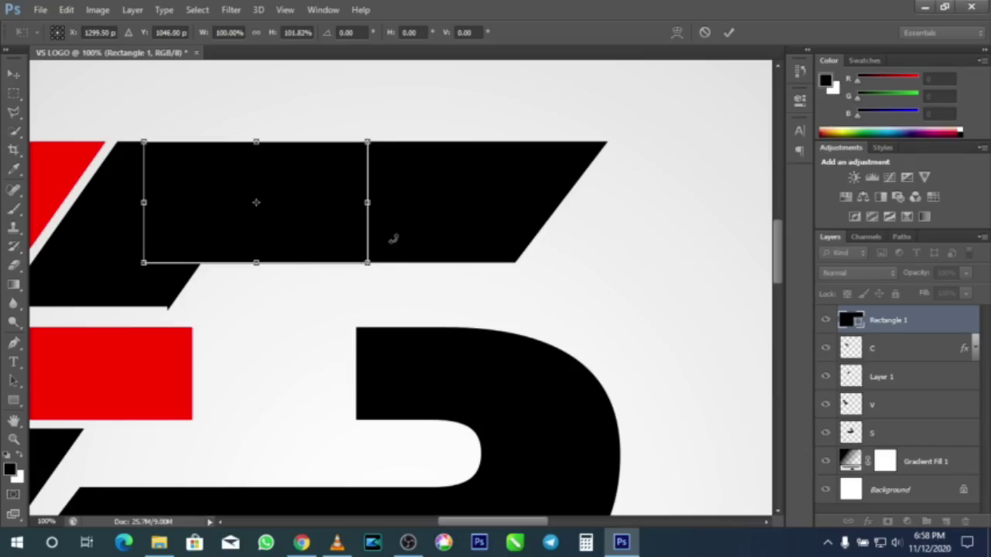
click(729, 32)
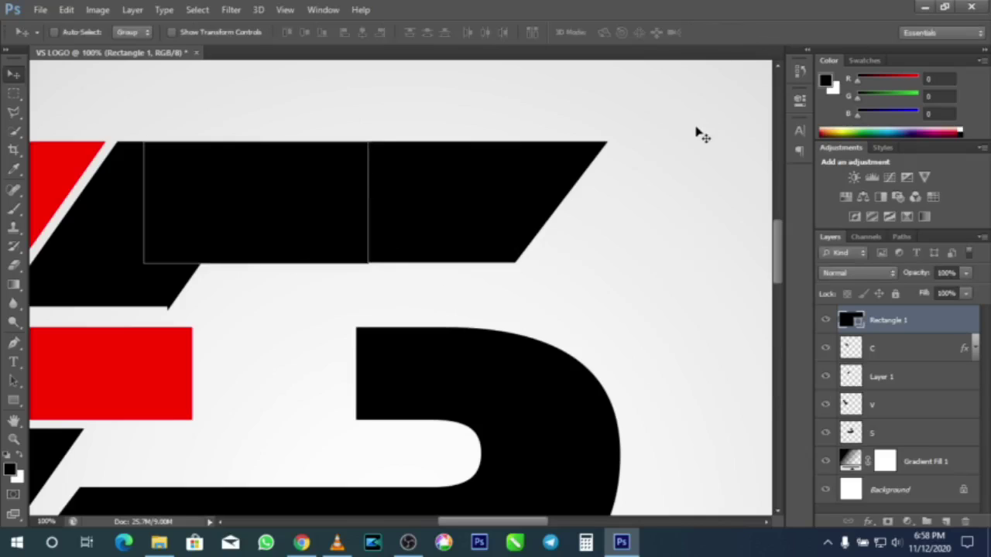
key(ctrl+0)
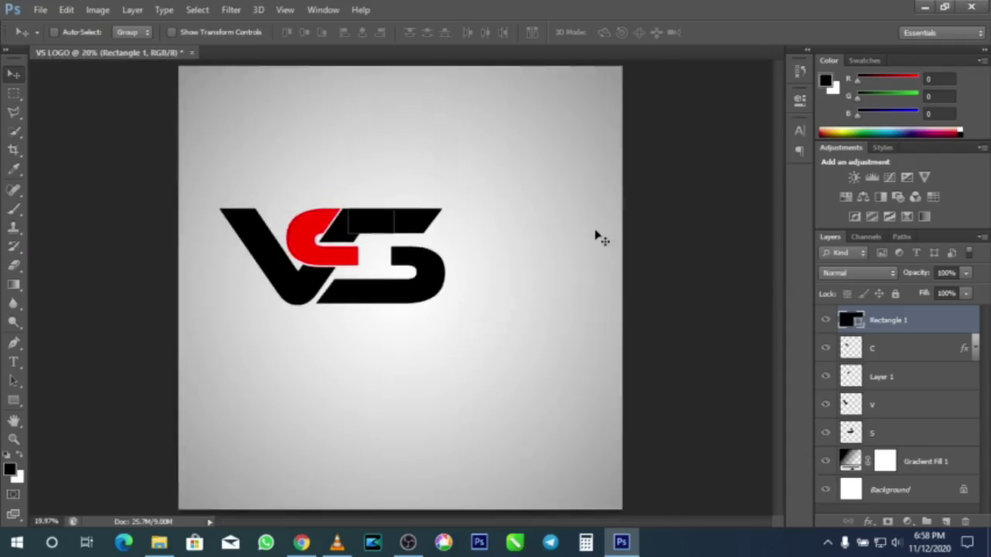
key(ctrl+plus)
key(ctrl+plus)
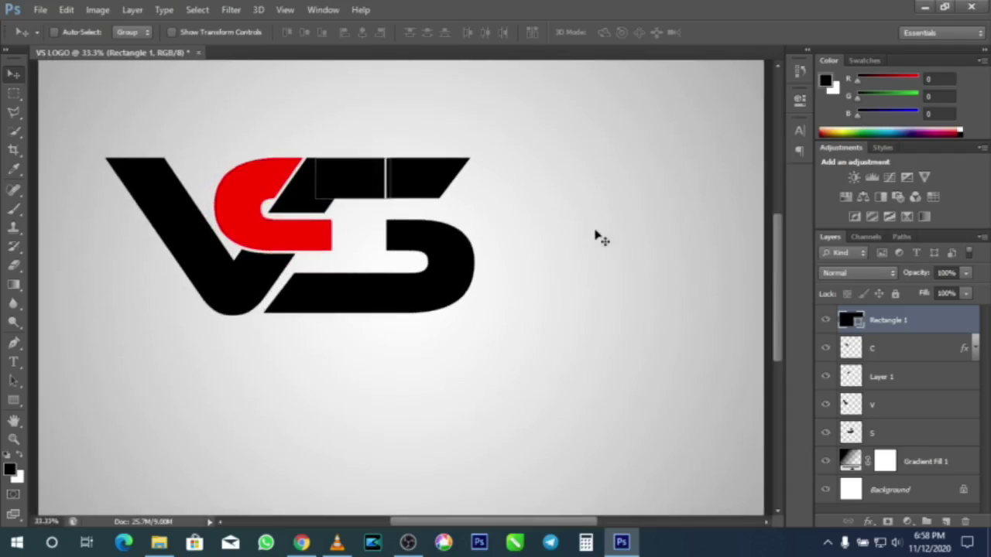
scroll(603, 240, left, 1)
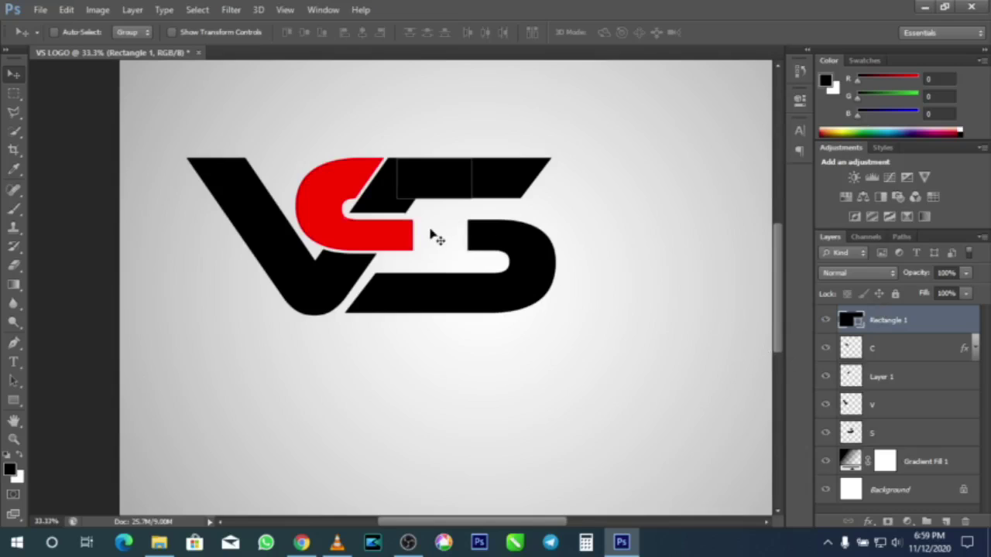
key(ctrl+plus)
key(ctrl+plus)
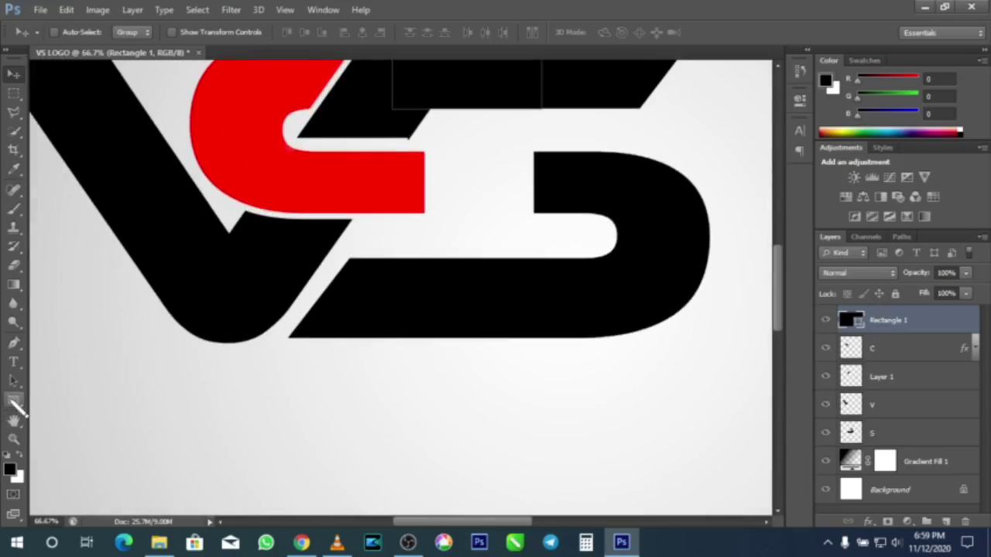
Draw a rectangle across the S's middle-bar gap and nudge it up one pixel
click(13, 400)
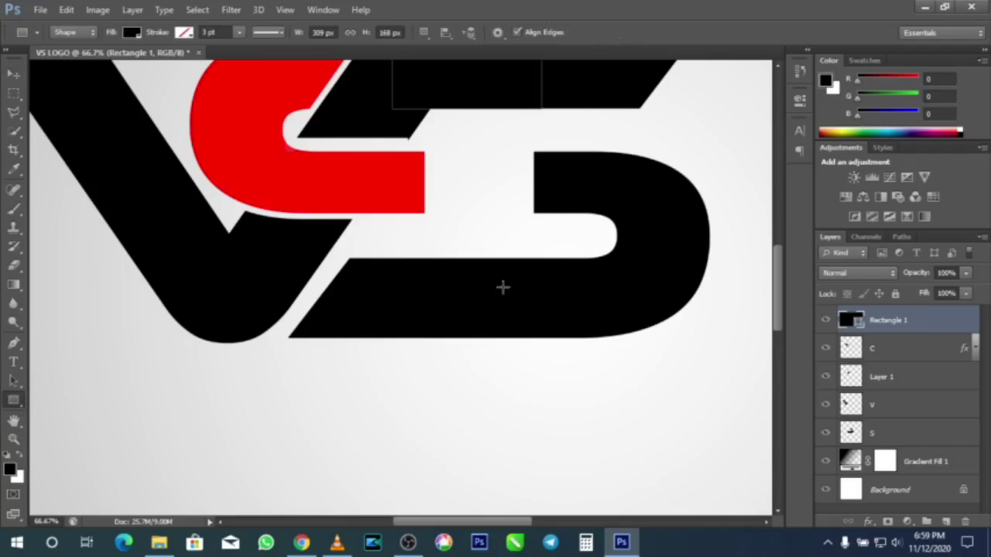
mouse_move(544, 153)
mouse_down()
mouse_move(542, 178)
mouse_move(396, 203)
mouse_move(394, 215)
mouse_up()
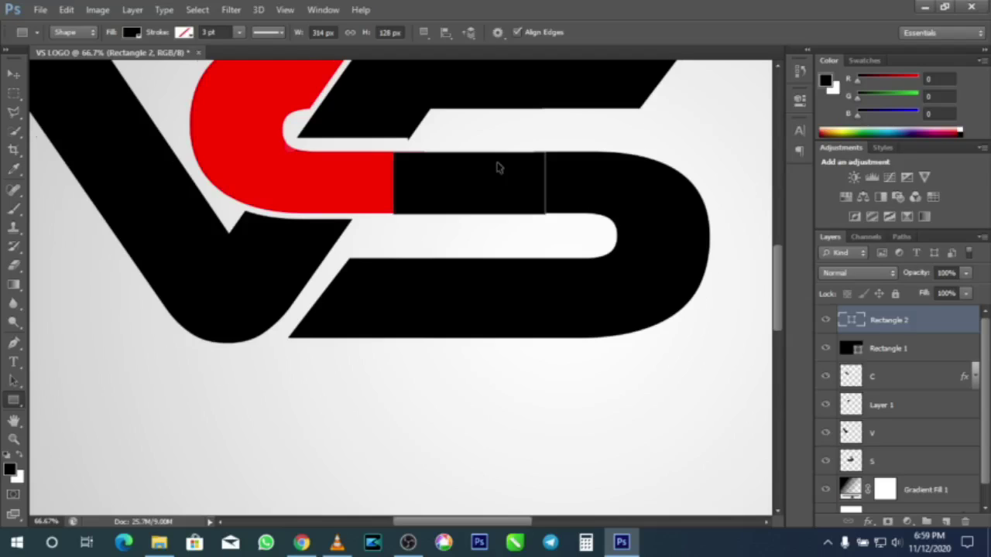
key(ctrl+plus)
key(ctrl+plus)
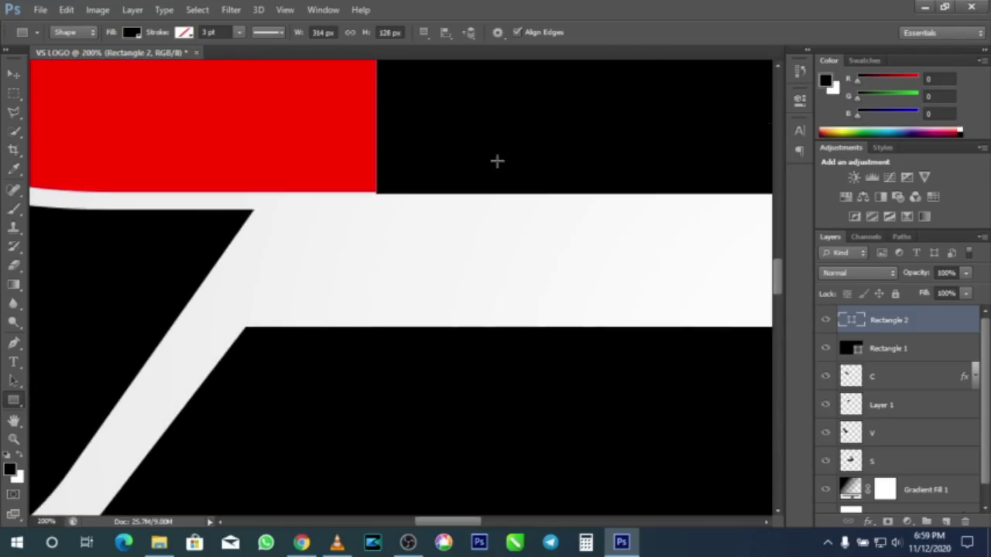
click(15, 75)
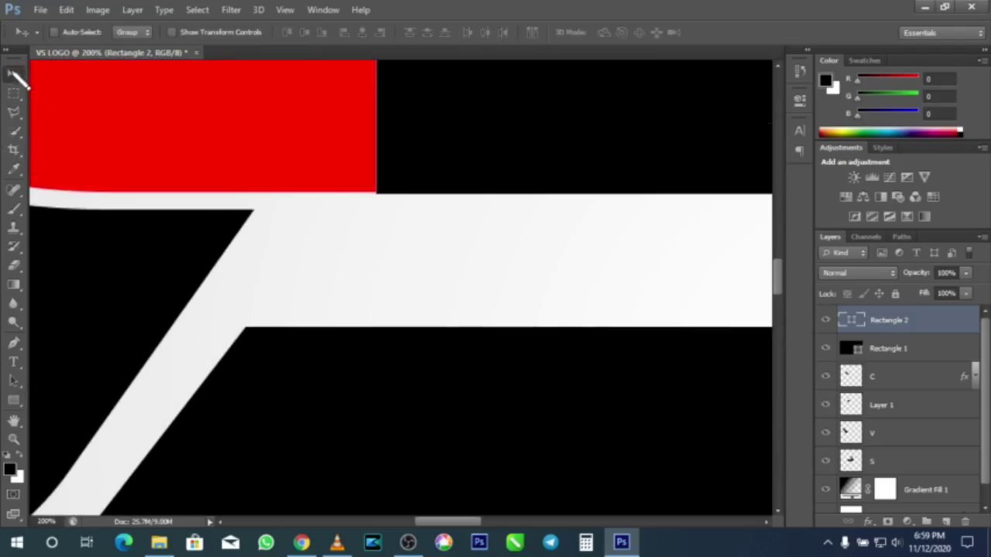
key(Up)
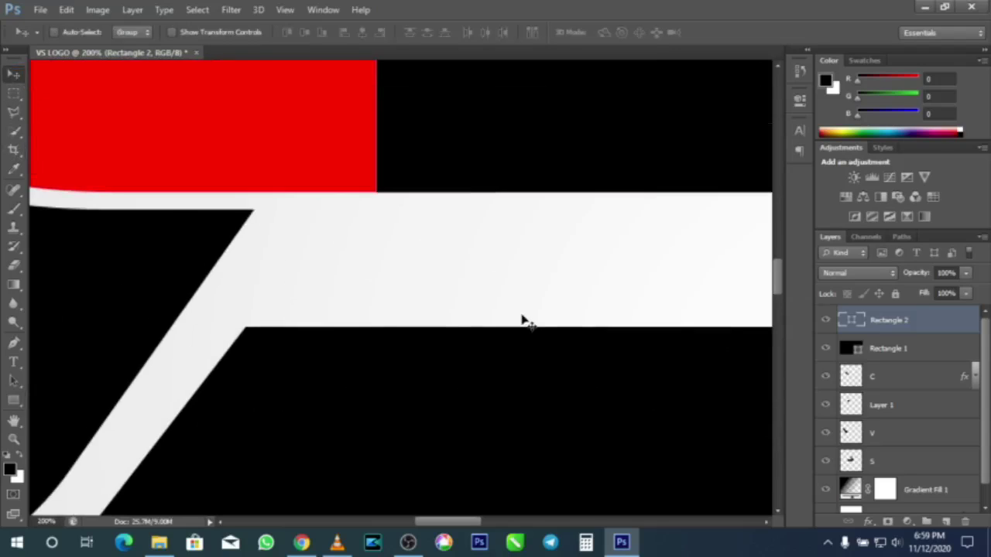
Zoom out and back in on the logo to check the new rectangle's fit
key(ctrl+minus)
key(ctrl+minus)
key(ctrl+minus)
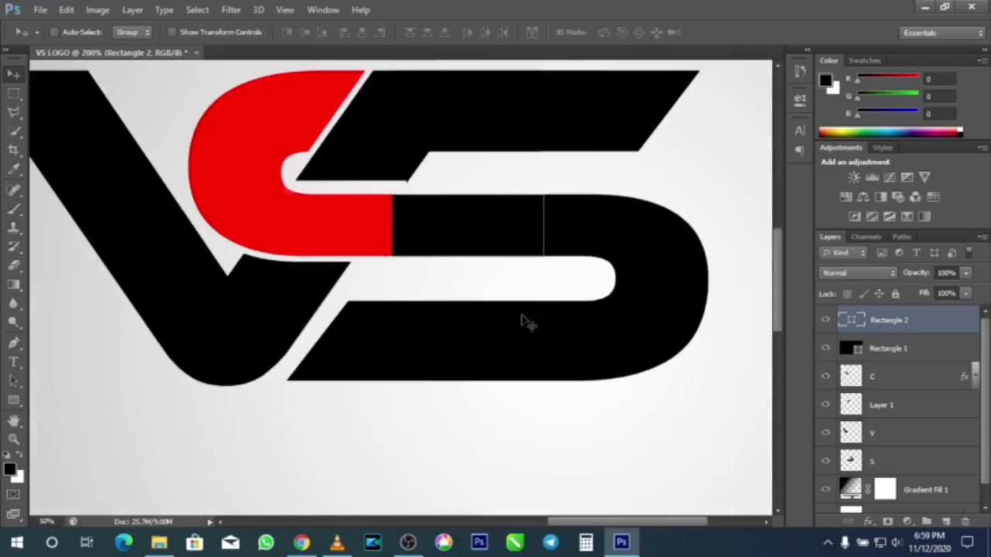
key(ctrl+minus)
key(ctrl+minus)
key(ctrl+minus)
key(ctrl+minus)
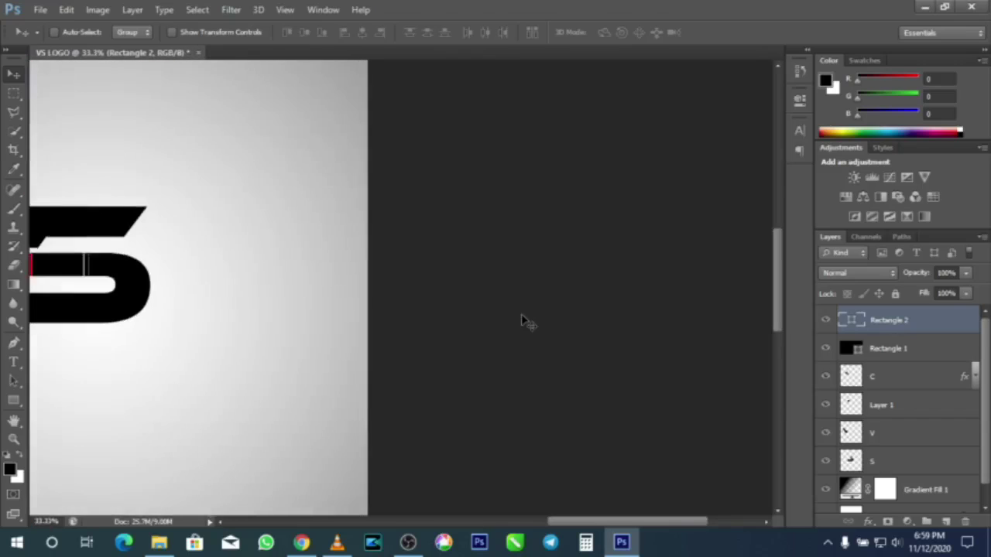
key(ctrl+plus)
key(ctrl+plus)
key(ctrl+plus)
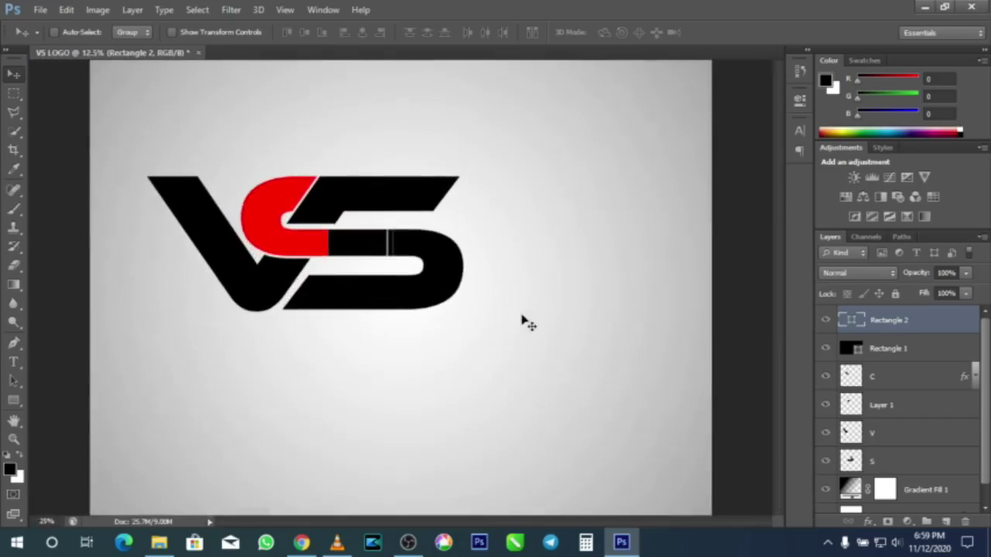
scroll(522, 321, left, 2)
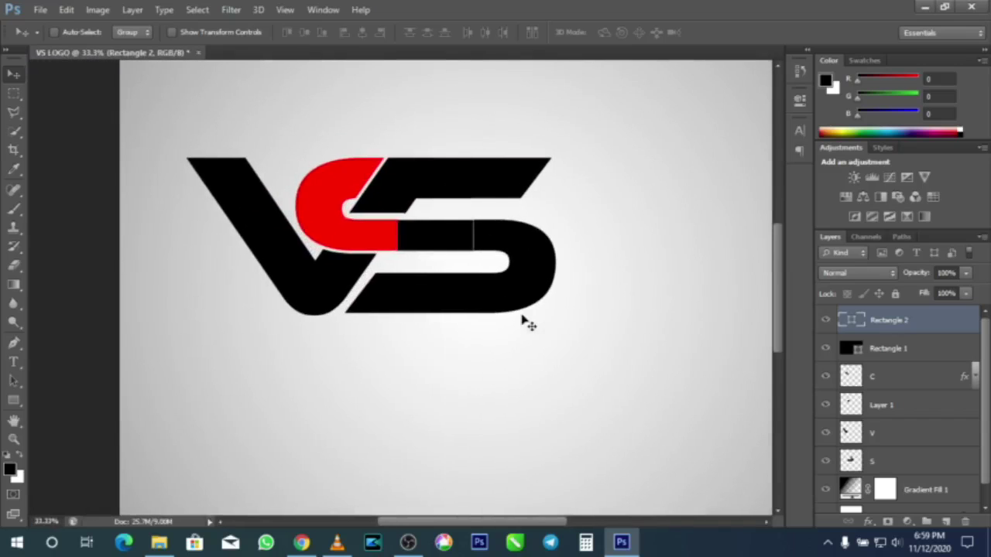
key(ctrl+plus)
scroll(525, 322, left, 4)
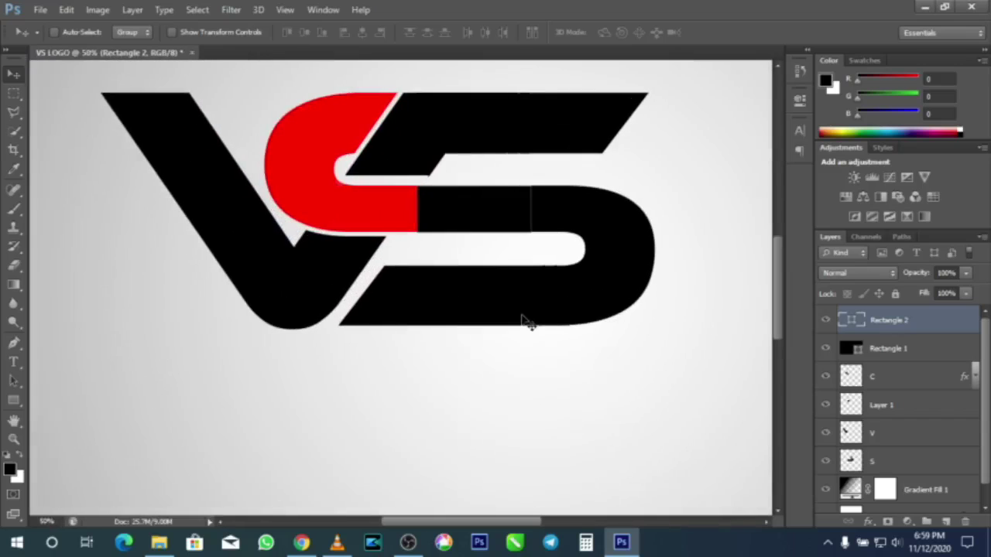
scroll(525, 322, up, 3)
scroll(522, 317, up, 2)
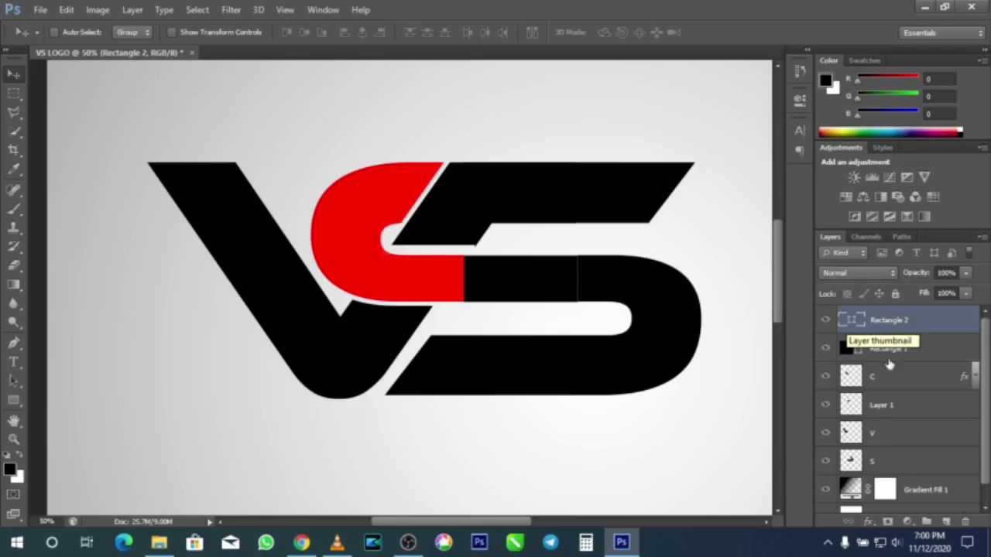
Change Rectangle 2's fill colour from black to blue 647dbc
double_click(856, 320)
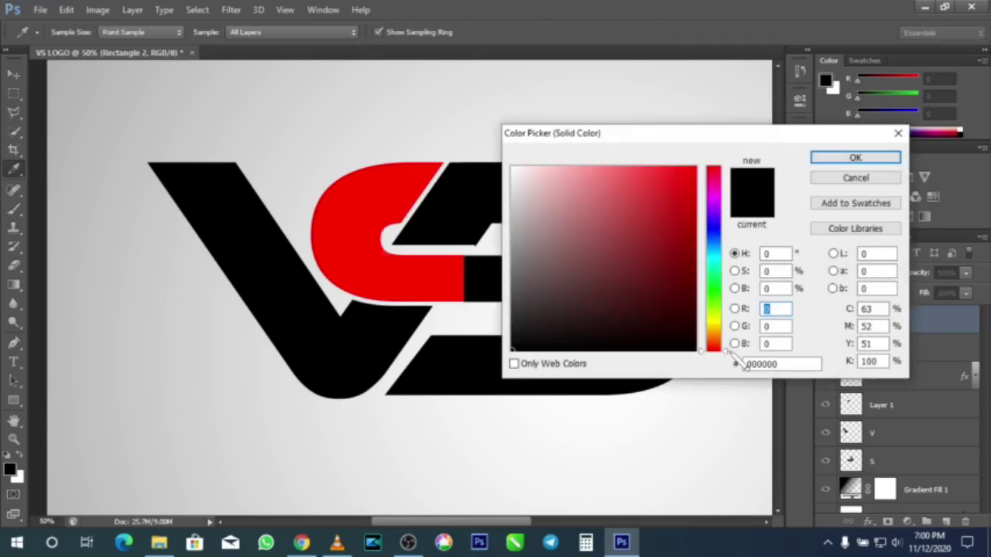
drag(726, 350, 725, 236)
click(609, 220)
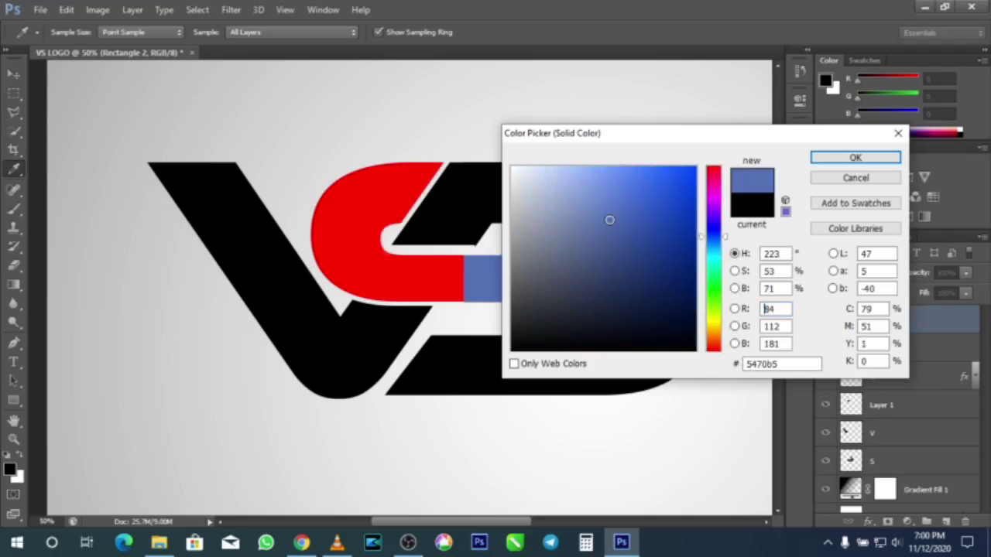
drag(609, 220, 609, 228)
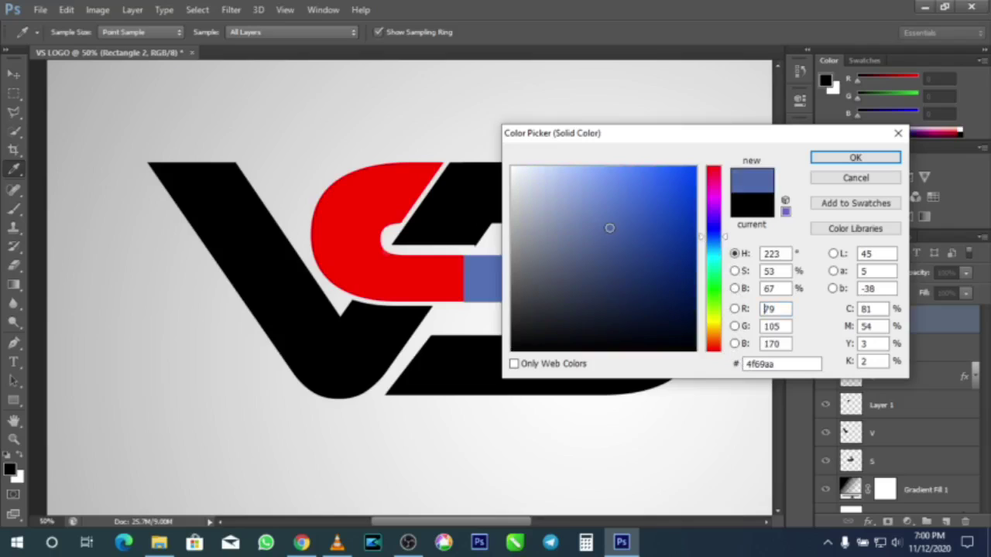
drag(610, 228, 615, 224)
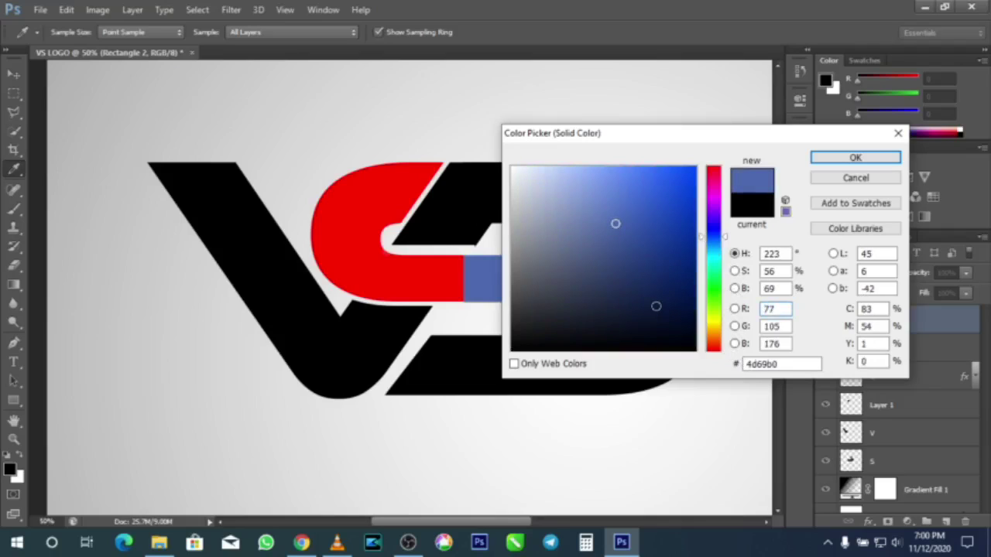
drag(614, 222, 597, 215)
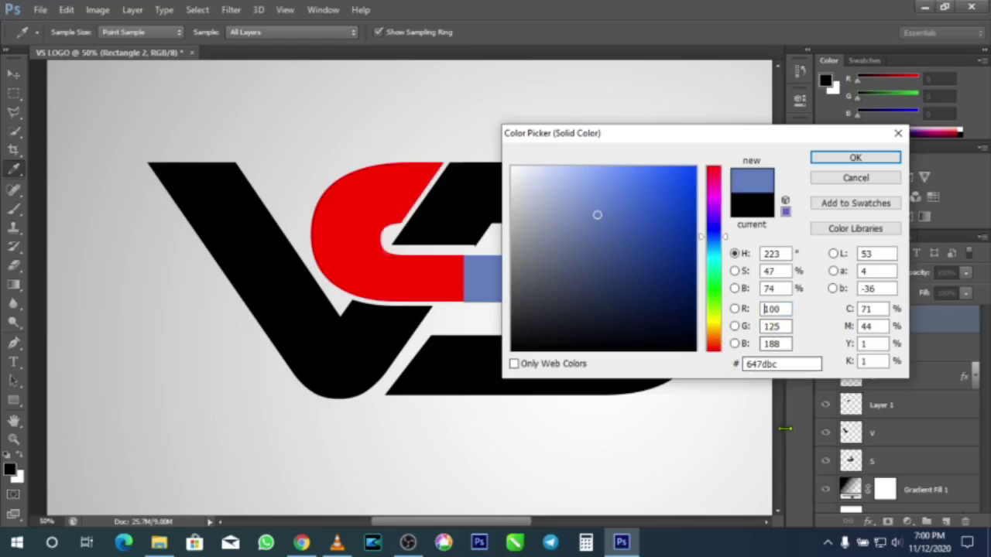
double_click(766, 364)
drag(804, 363, 629, 345)
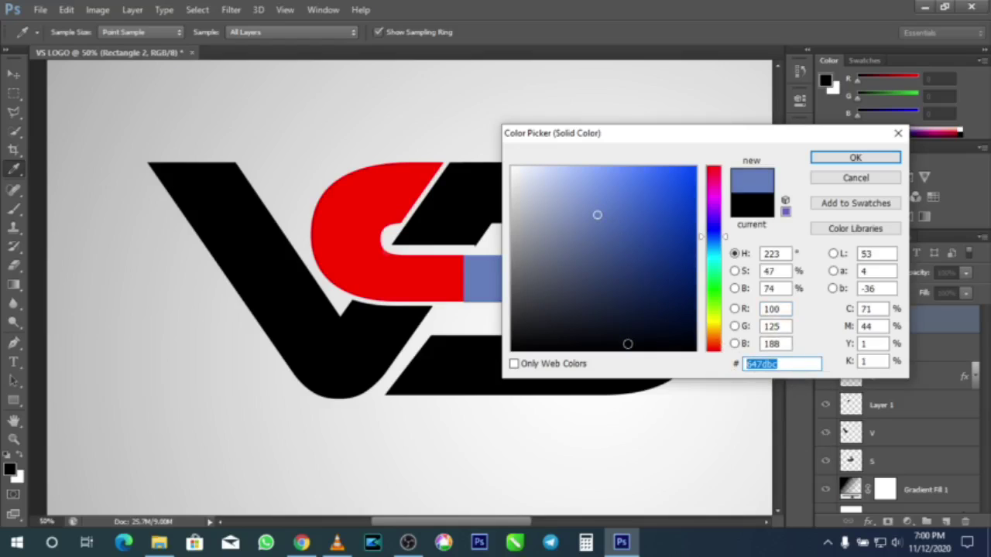
key(super+plus)
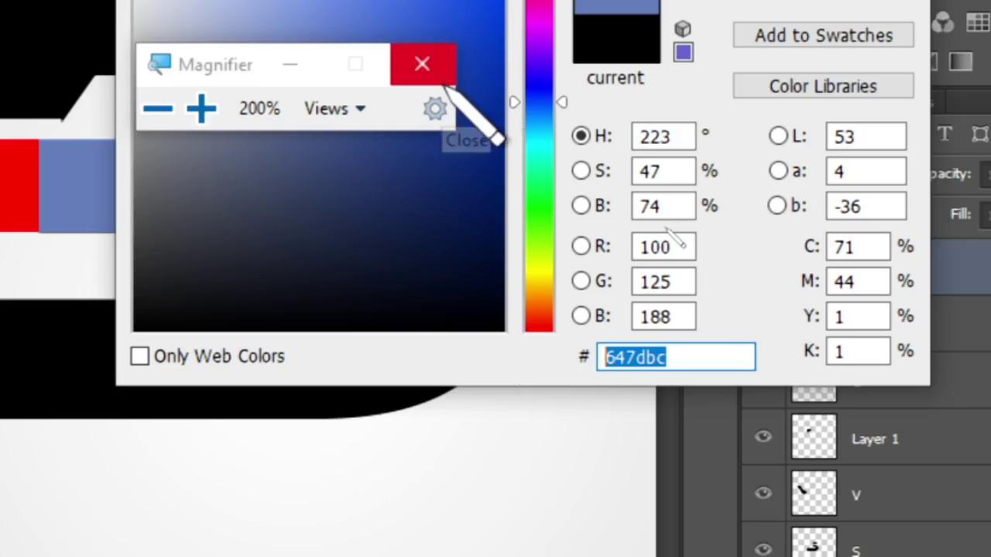
click(425, 65)
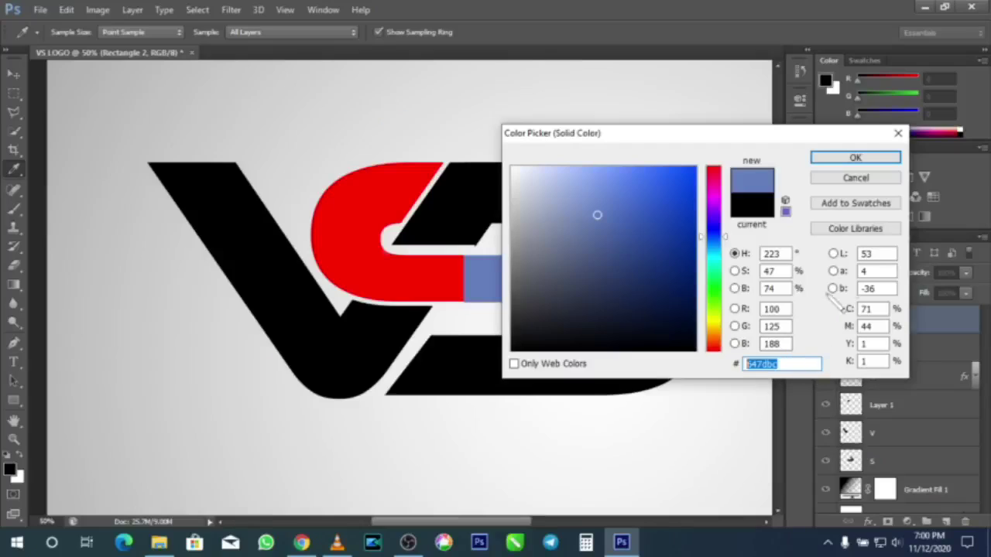
click(858, 157)
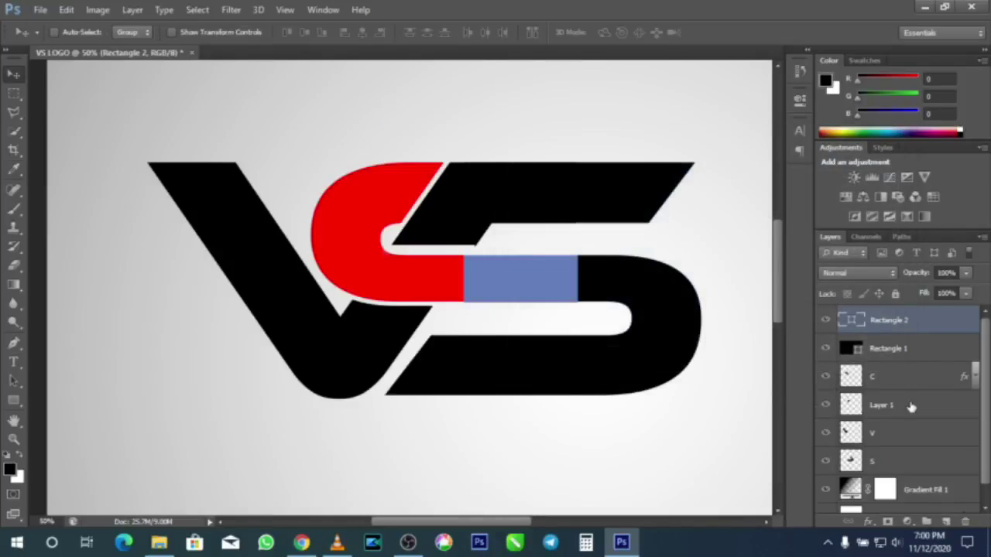
Give the S layer a Color Overlay in the blue sampled from the middle bar
double_click(852, 462)
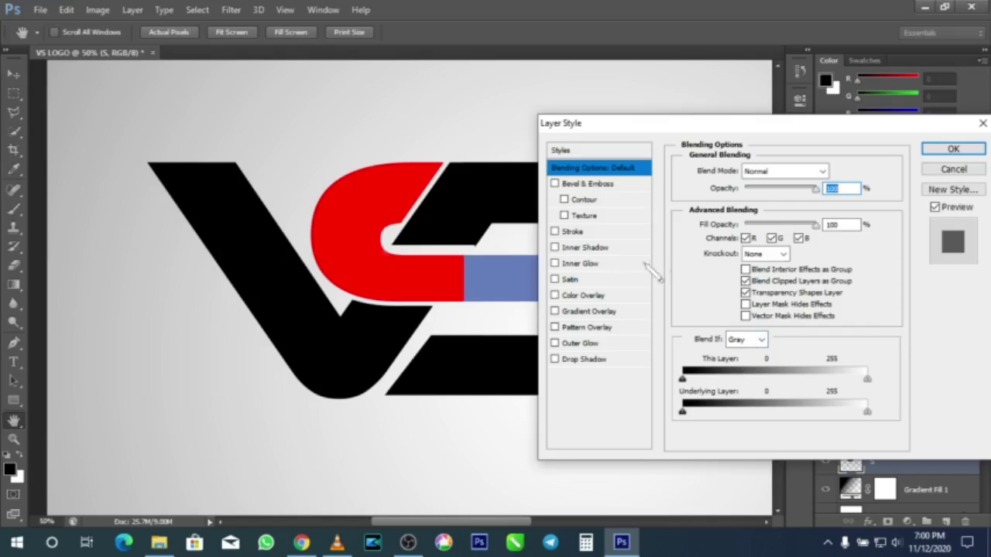
click(585, 297)
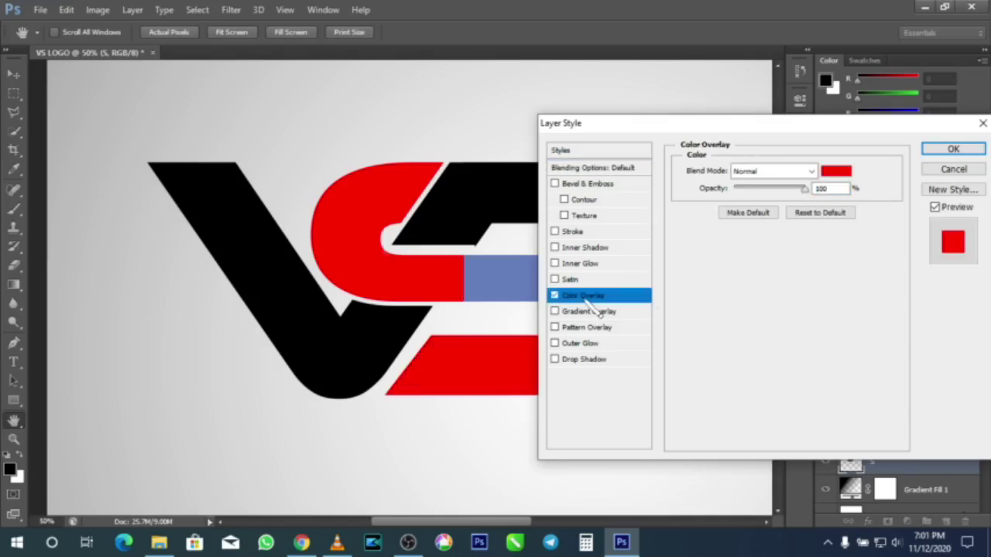
click(835, 178)
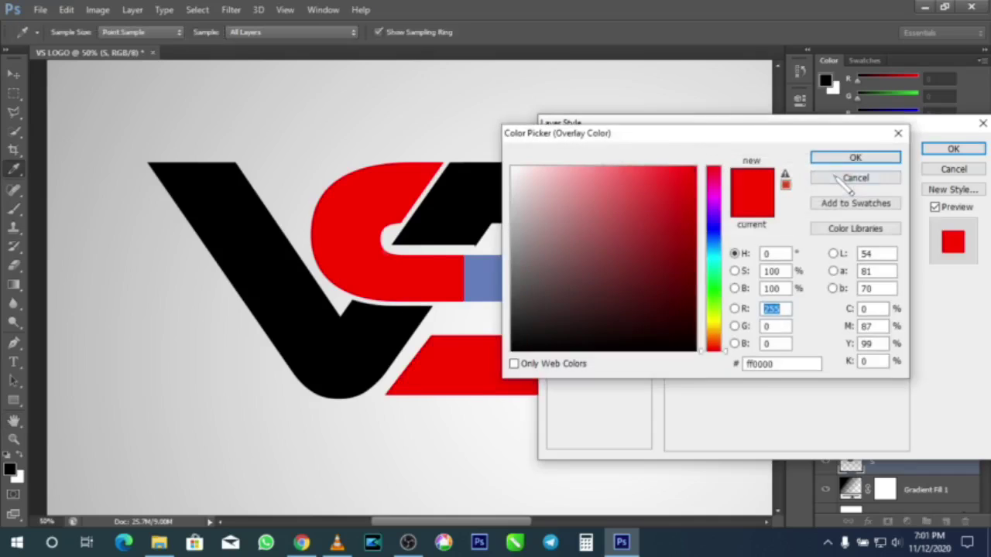
click(495, 272)
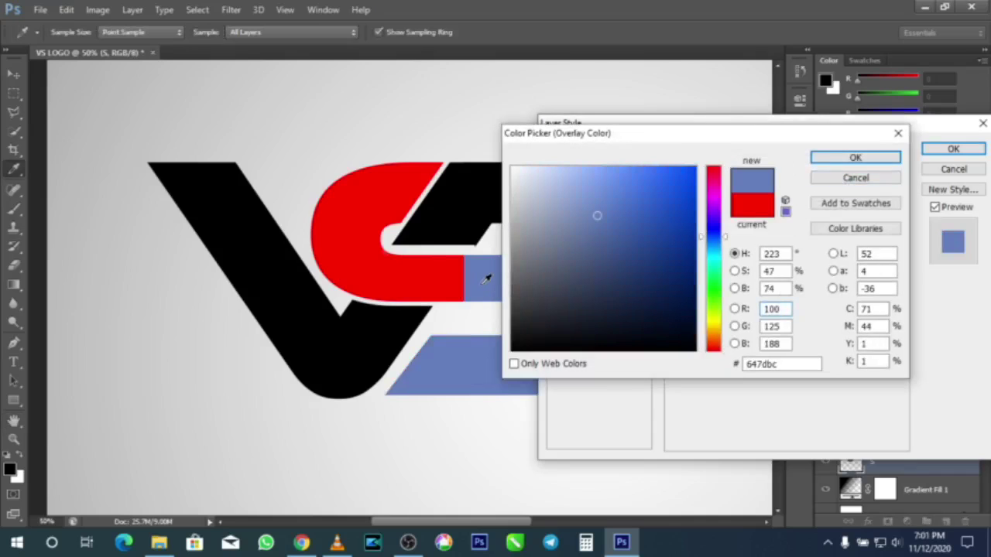
click(855, 158)
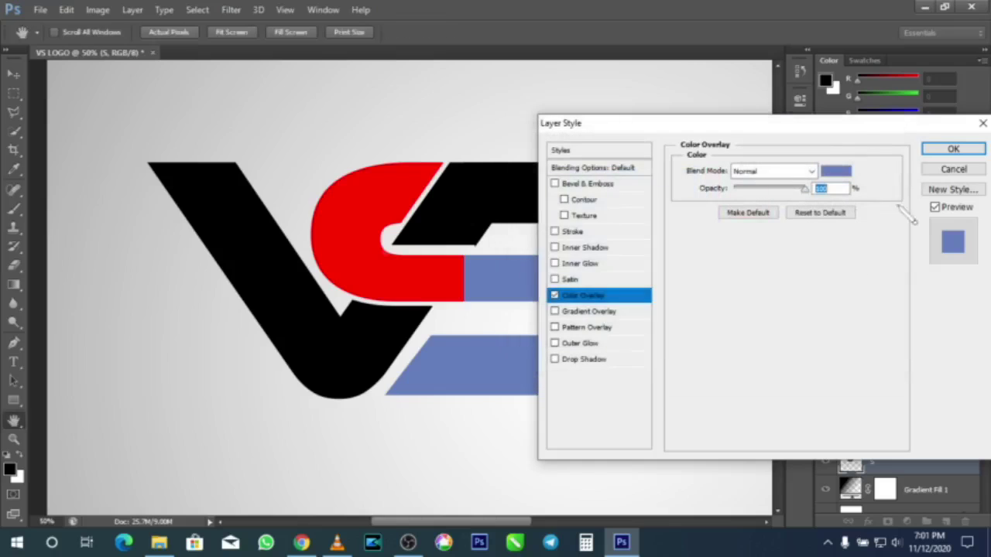
click(953, 149)
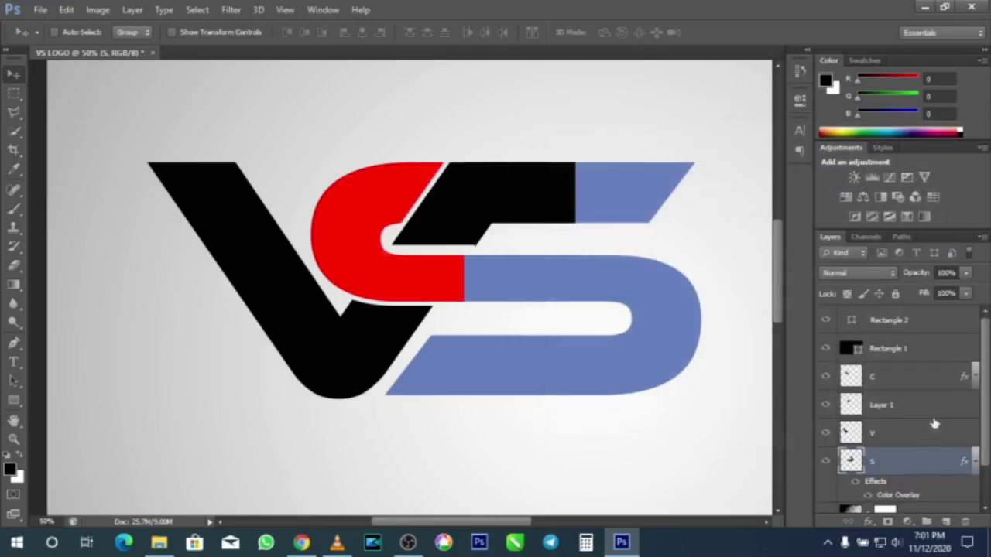
Give the C layer a blue 647dbc Color Overlay sampled from the lower bar
click(857, 383)
double_click(855, 377)
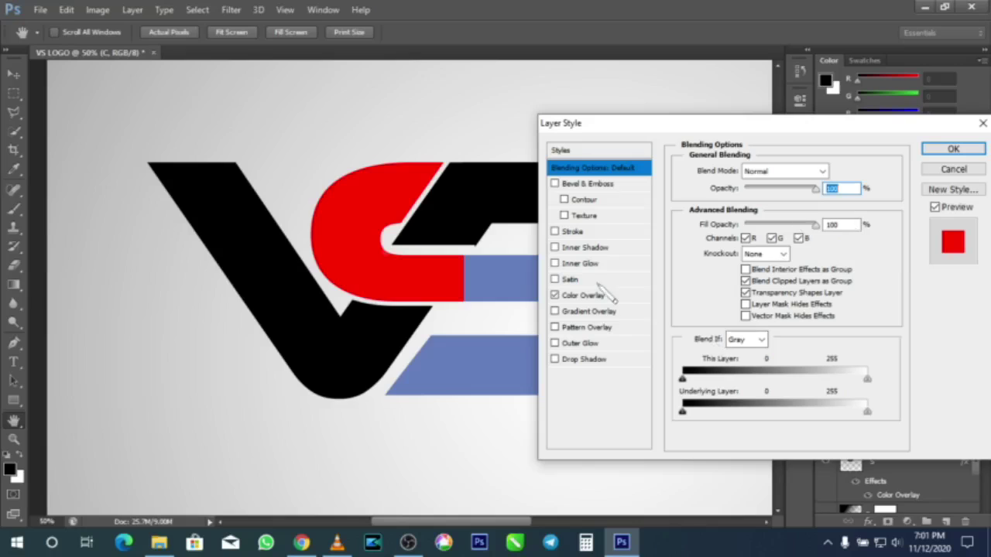
click(581, 296)
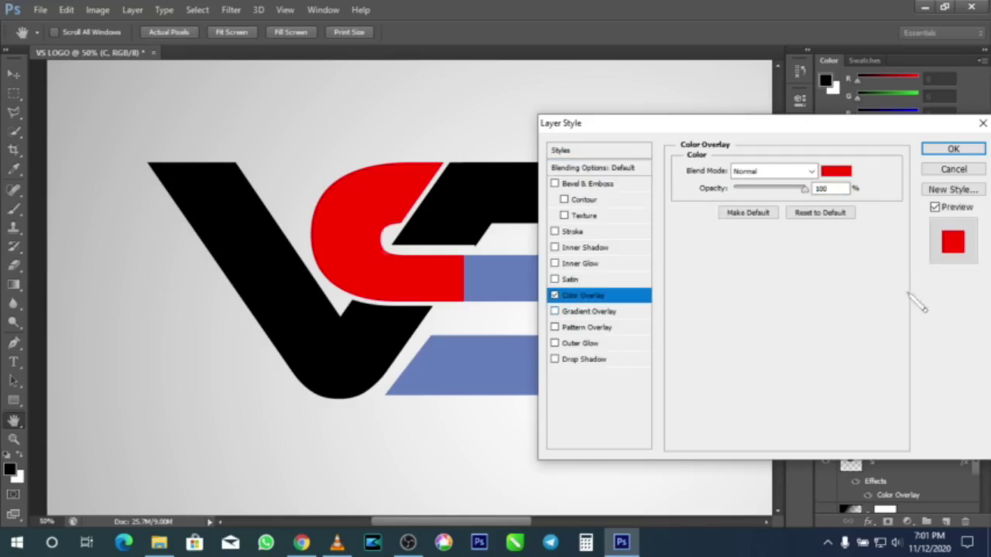
click(836, 169)
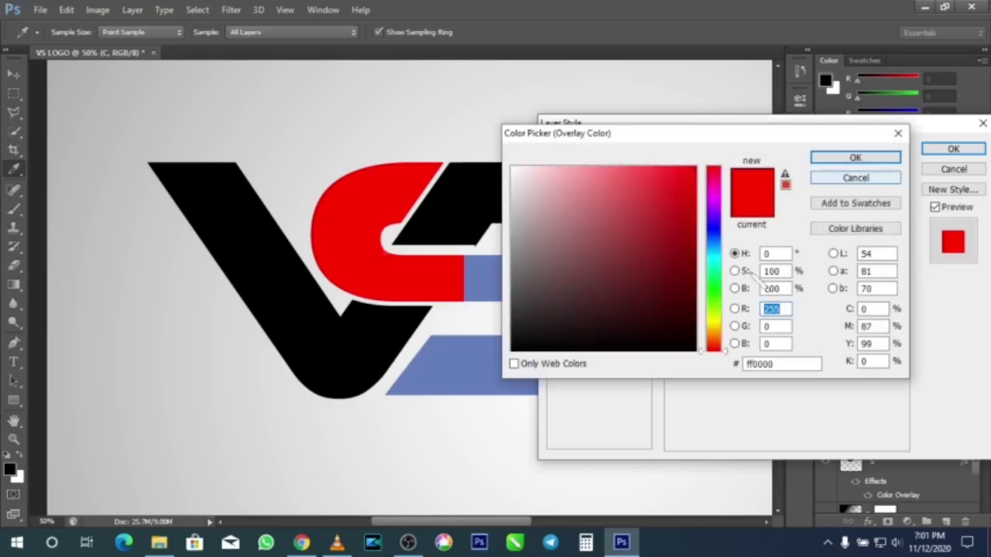
click(490, 281)
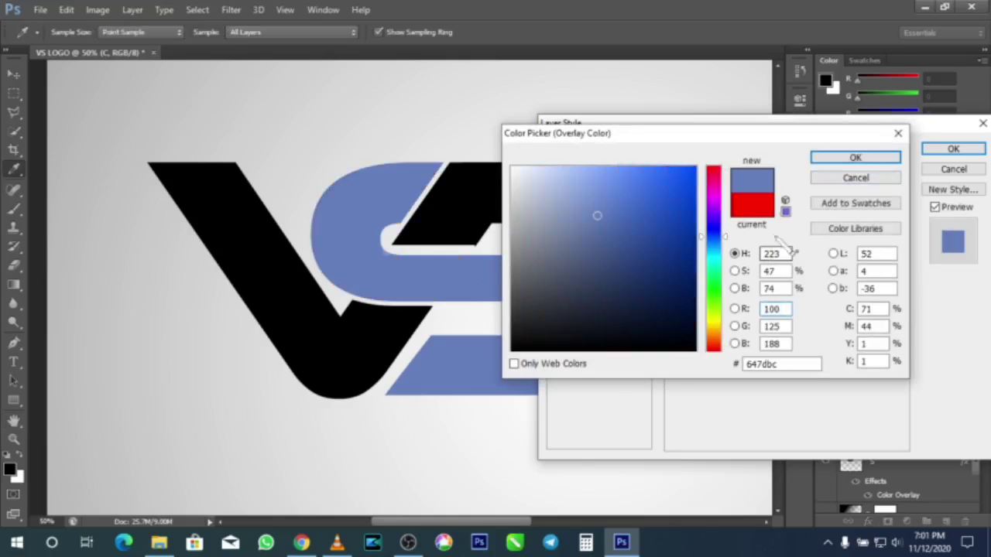
click(842, 158)
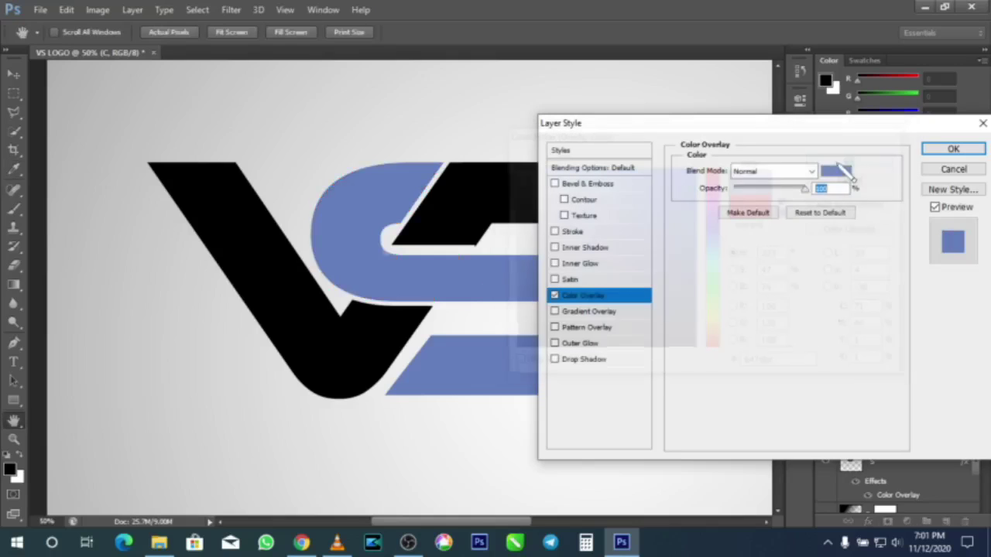
click(953, 149)
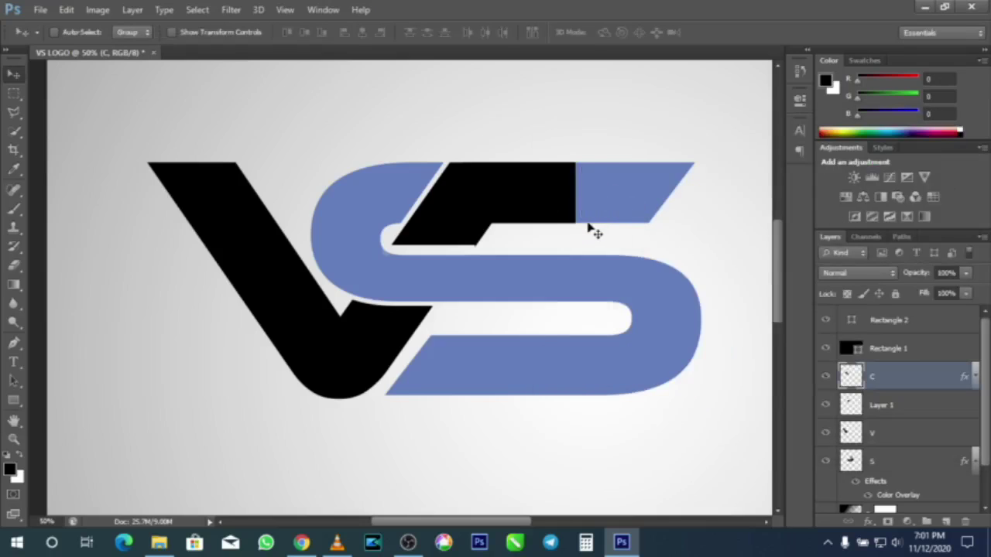
Select the S layer and marquee the right-hand tip of its top bar
click(887, 465)
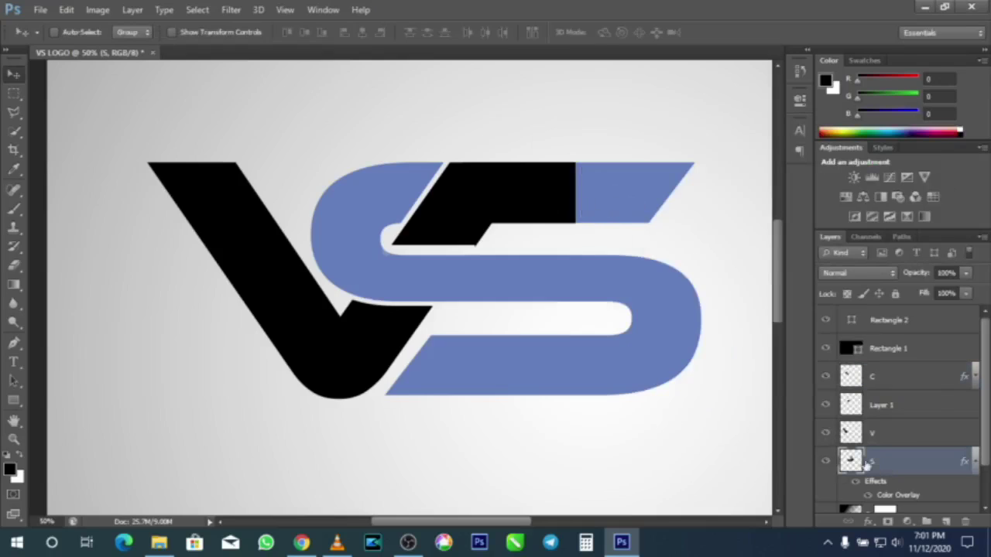
click(23, 100)
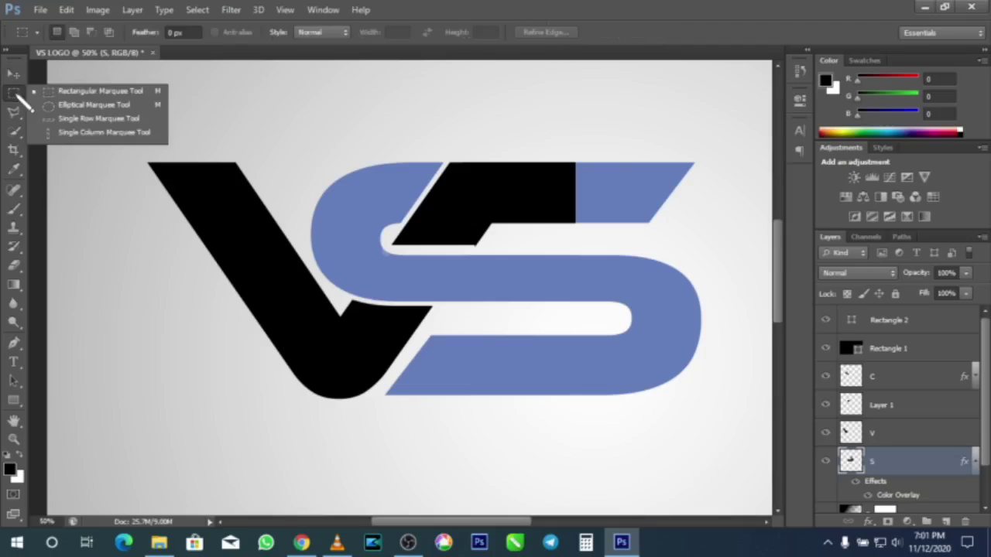
click(85, 91)
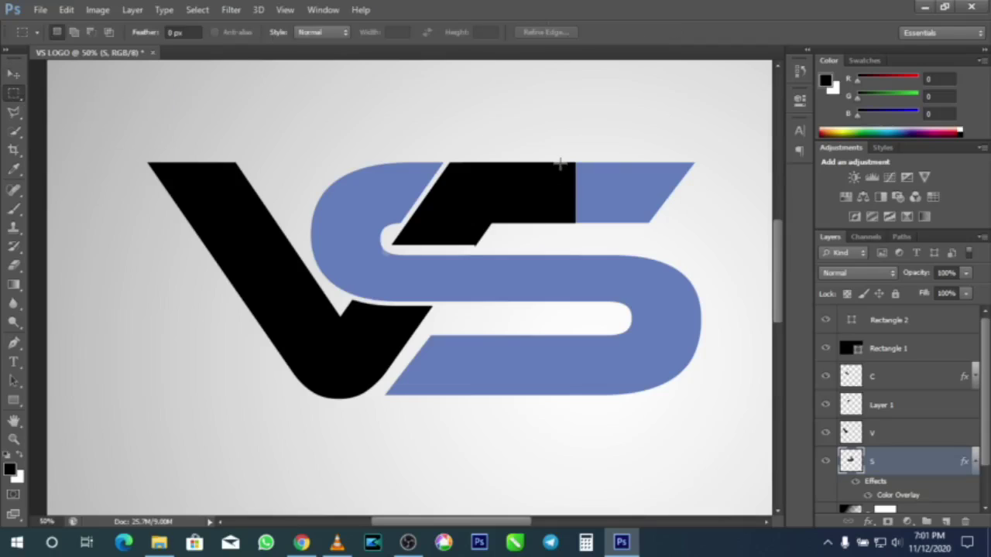
drag(560, 155, 706, 240)
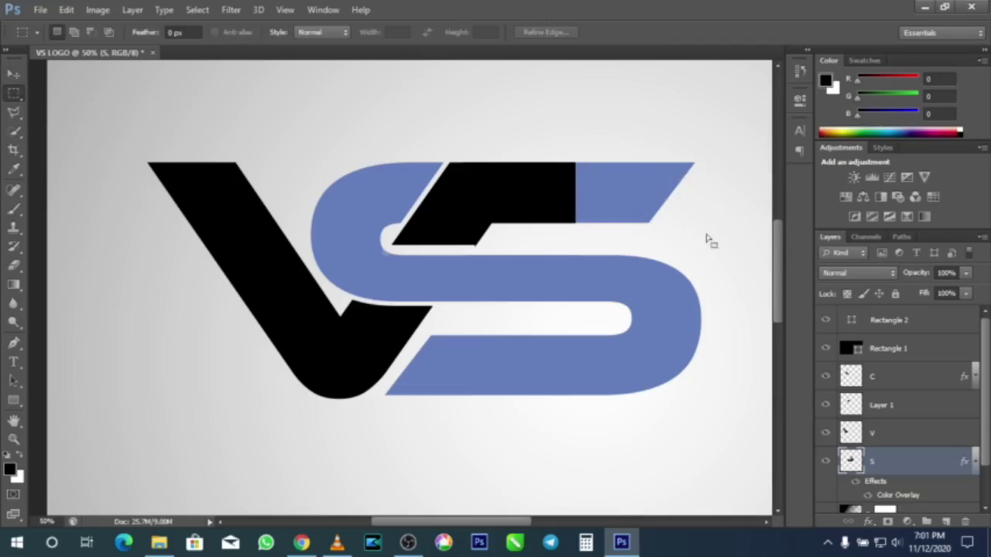
right_click(600, 216)
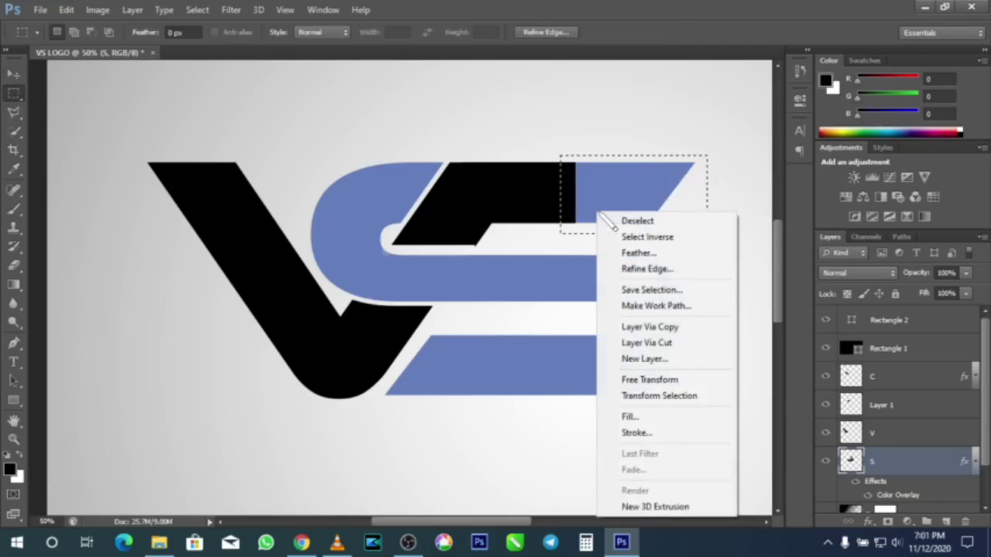
Cut the selected tip into Layer 2 and give it a red ff0000 Color Overlay
click(661, 342)
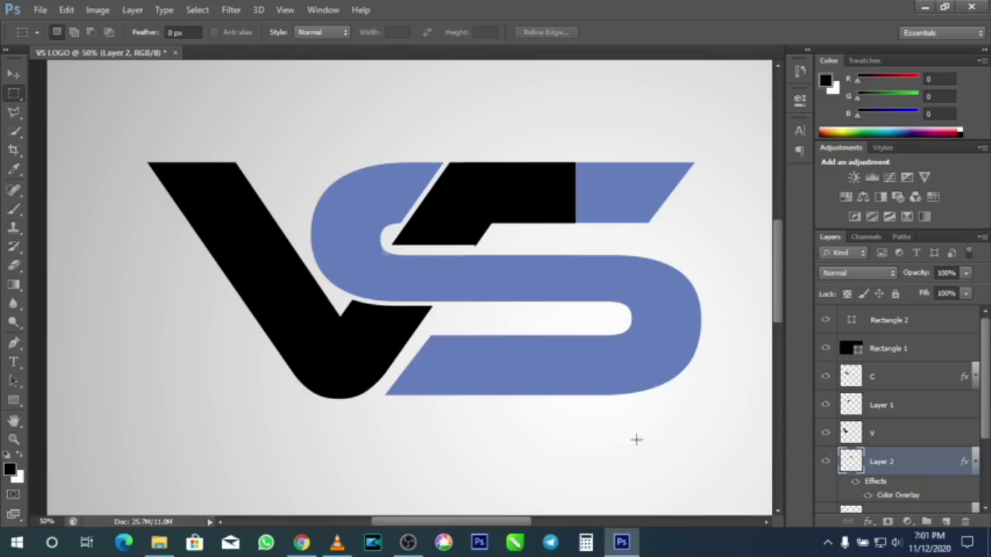
double_click(852, 463)
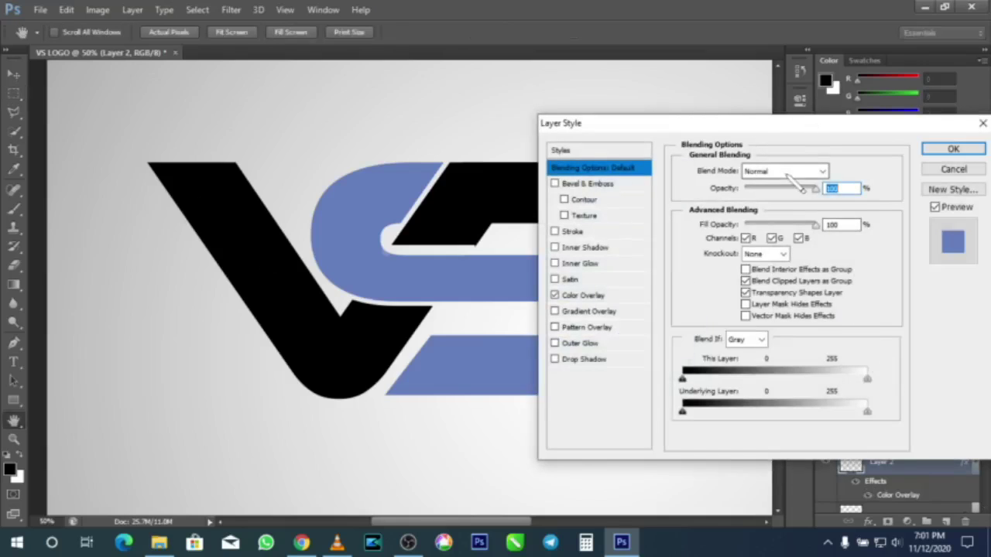
click(585, 295)
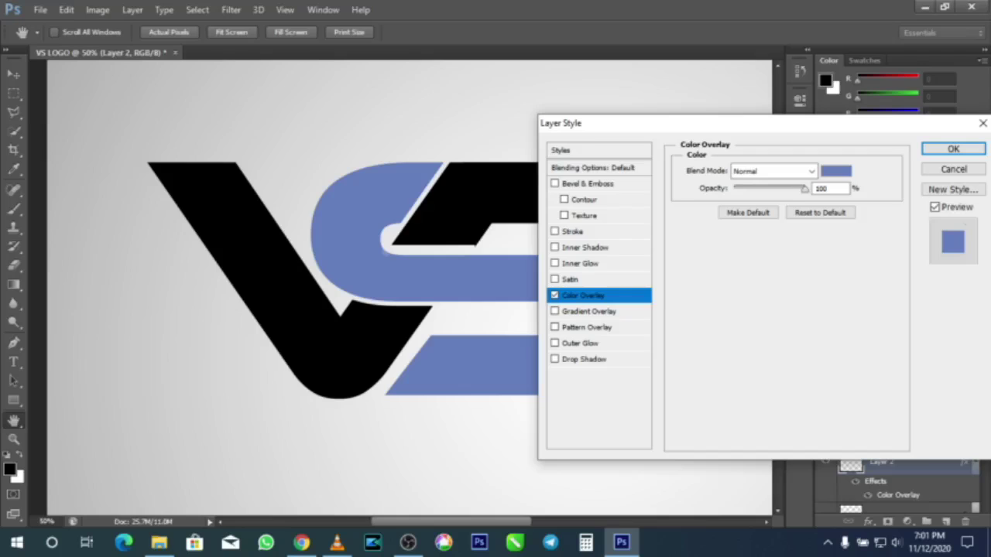
click(836, 171)
drag(710, 182, 701, 162)
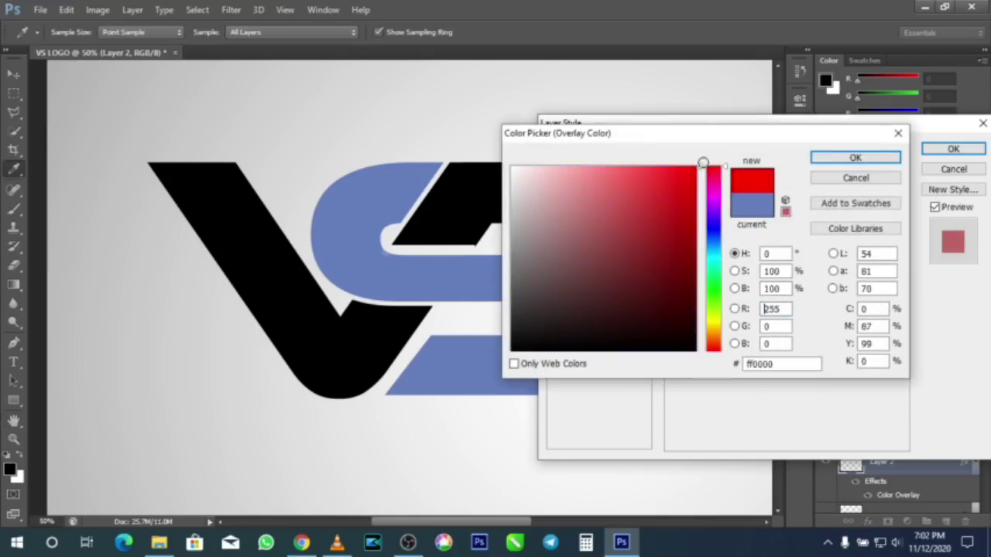
click(856, 158)
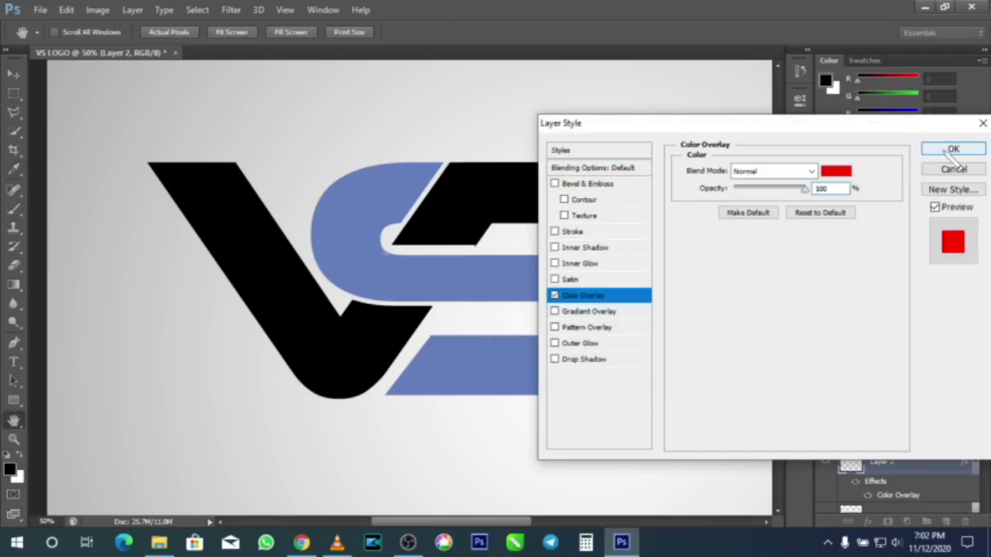
click(951, 150)
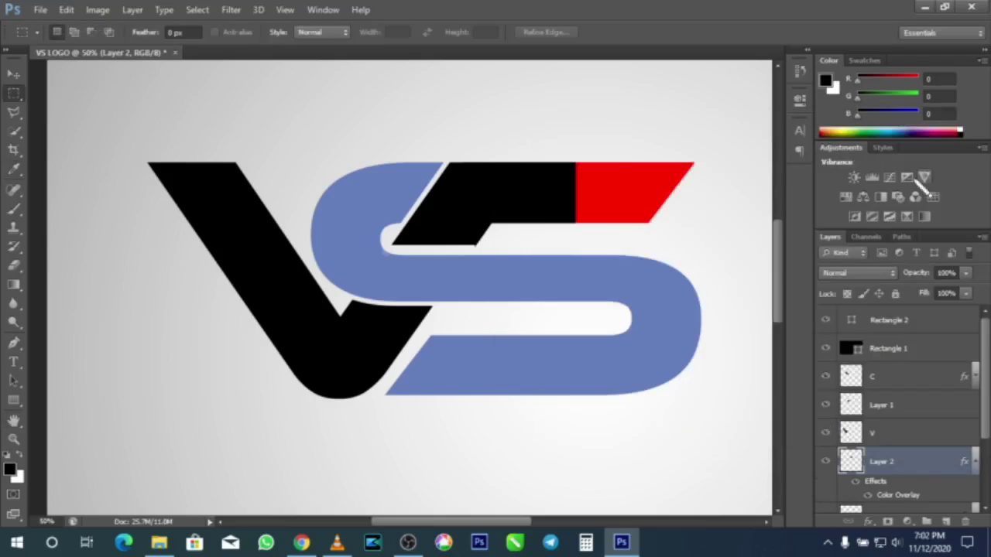
Add a red Color Overlay to the V and set Rectangle 1's fill to R 255
double_click(850, 436)
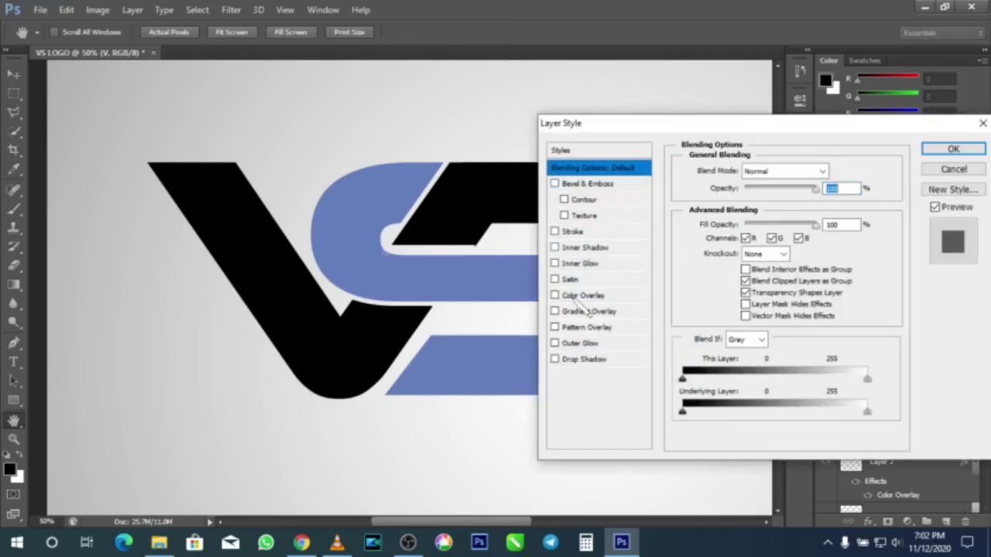
click(583, 295)
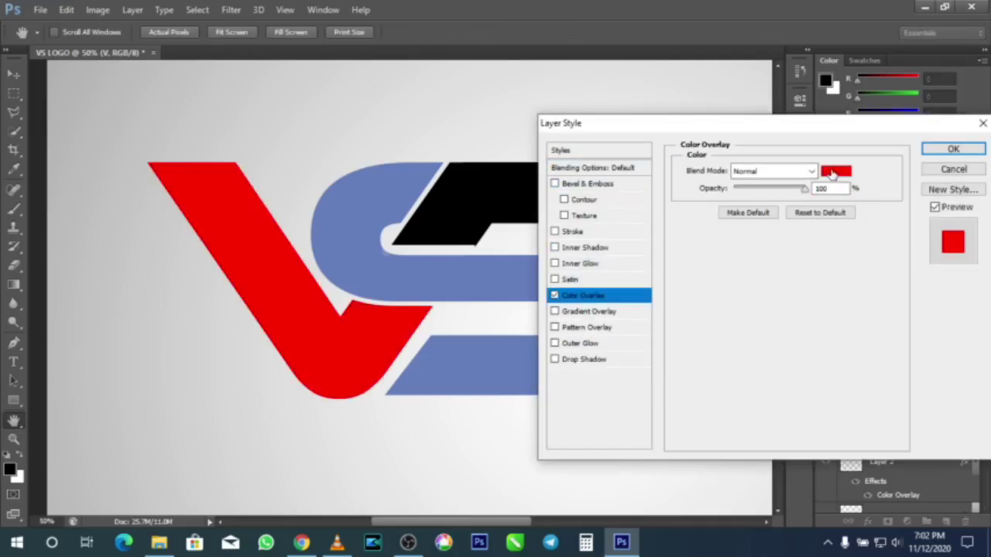
click(952, 150)
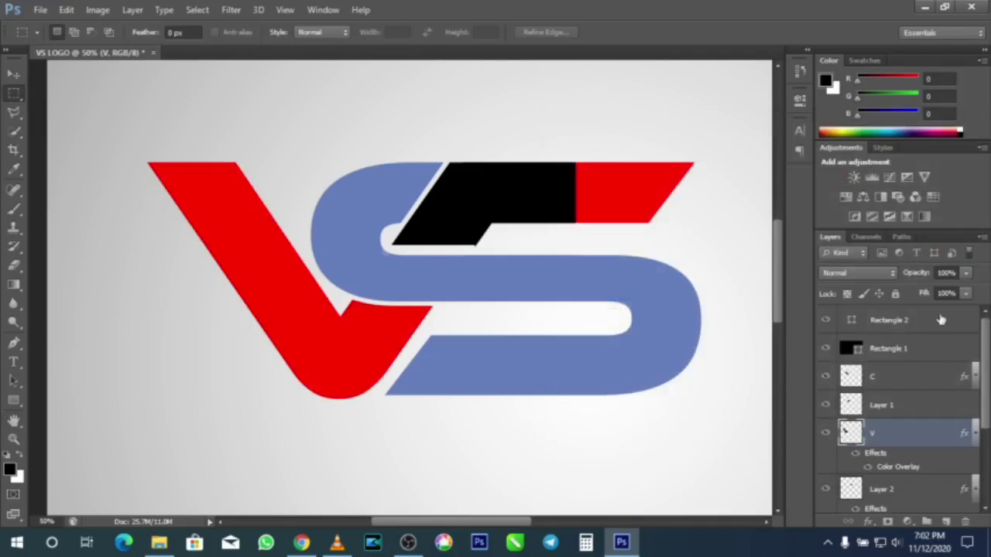
double_click(850, 350)
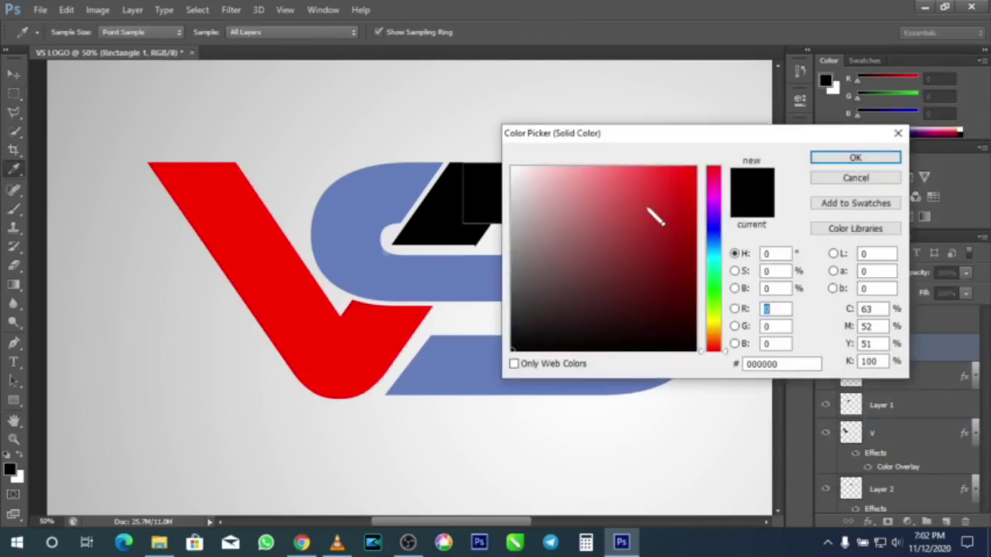
text(255)
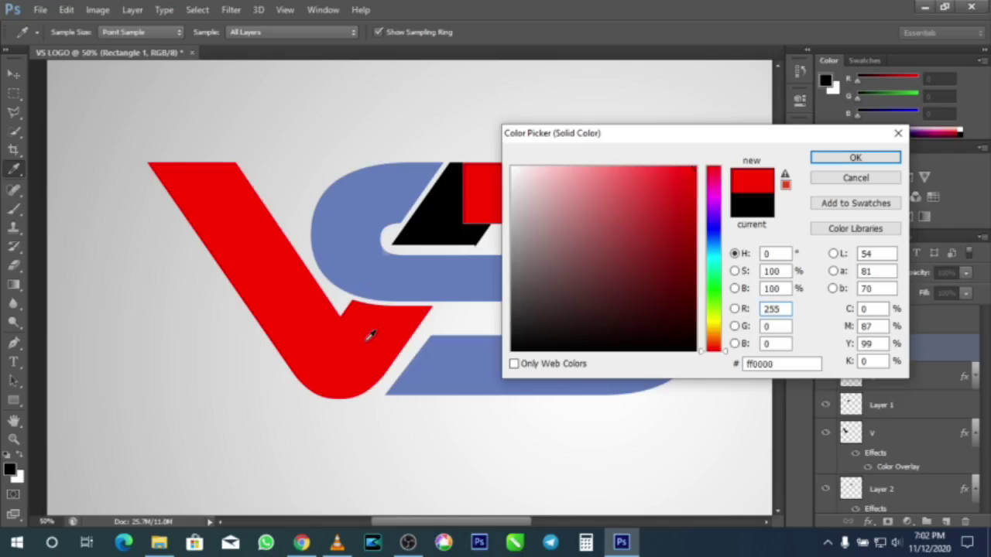
click(853, 157)
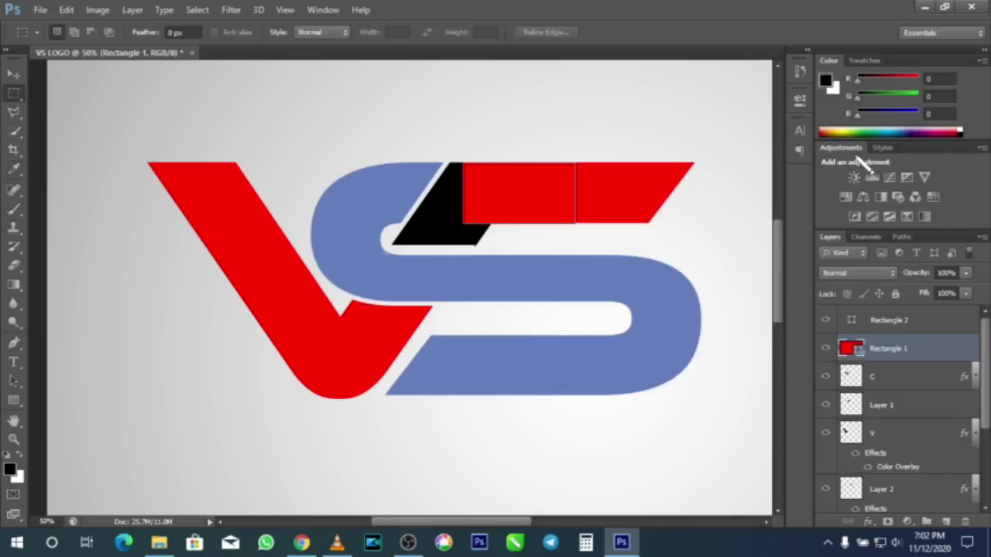
Add a red Color Overlay to Layer 1
double_click(850, 409)
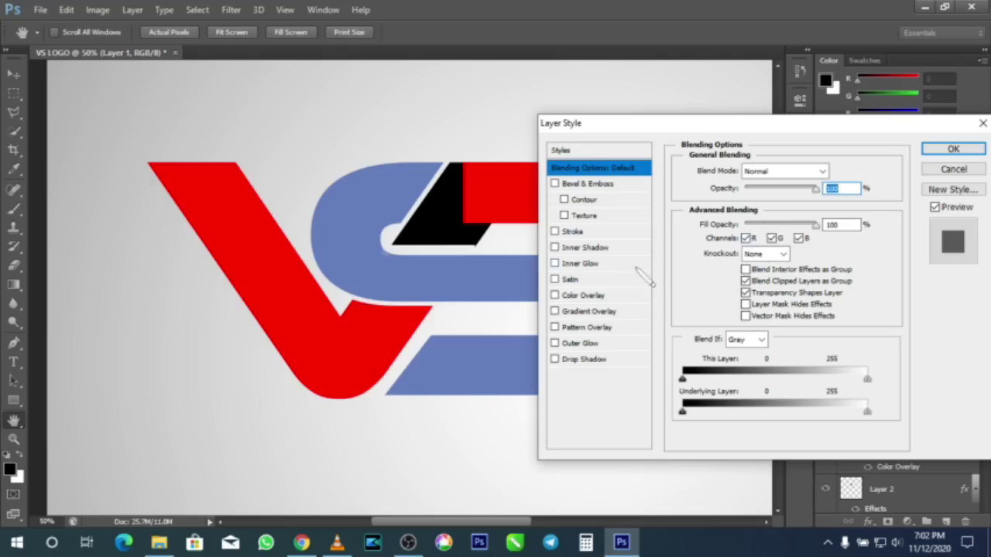
click(592, 295)
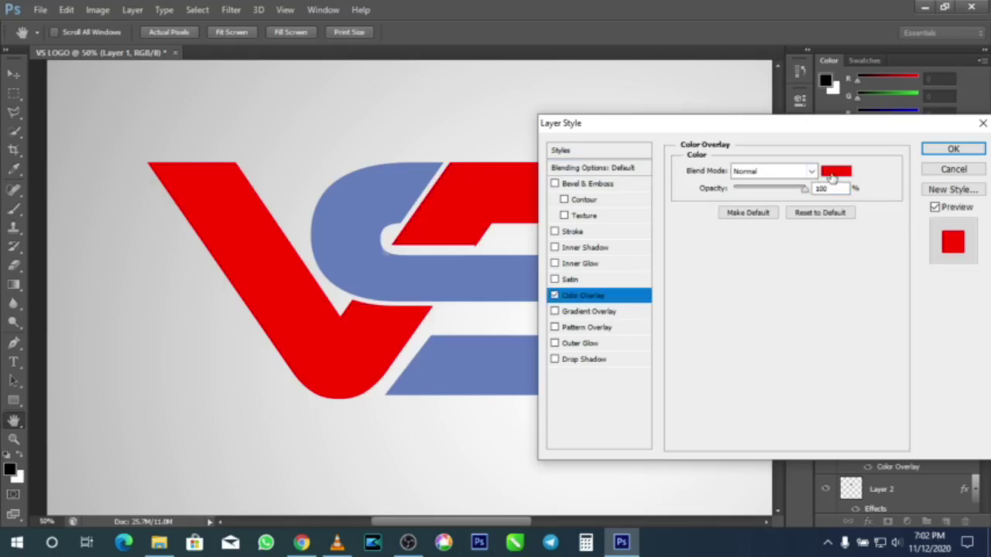
click(953, 150)
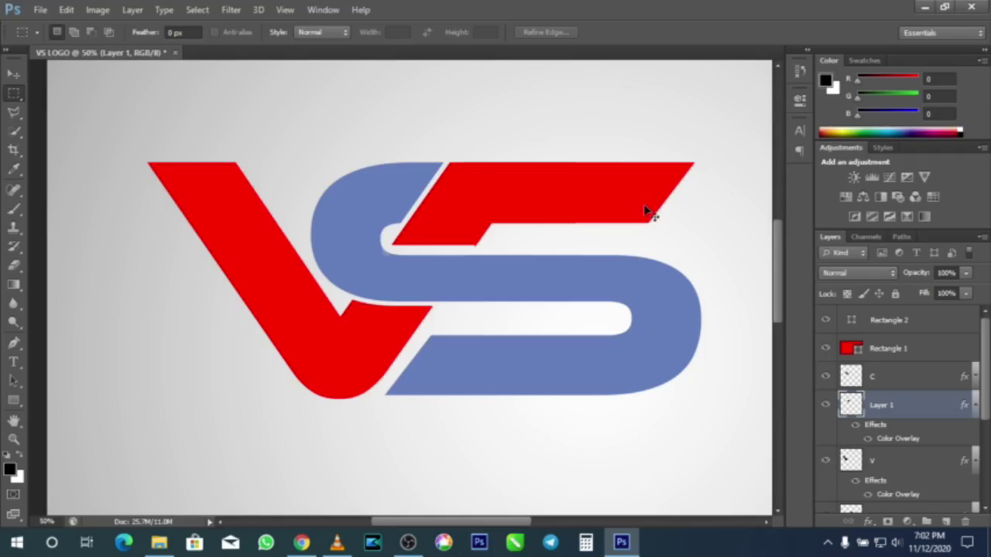
scroll(643, 204, down, 5)
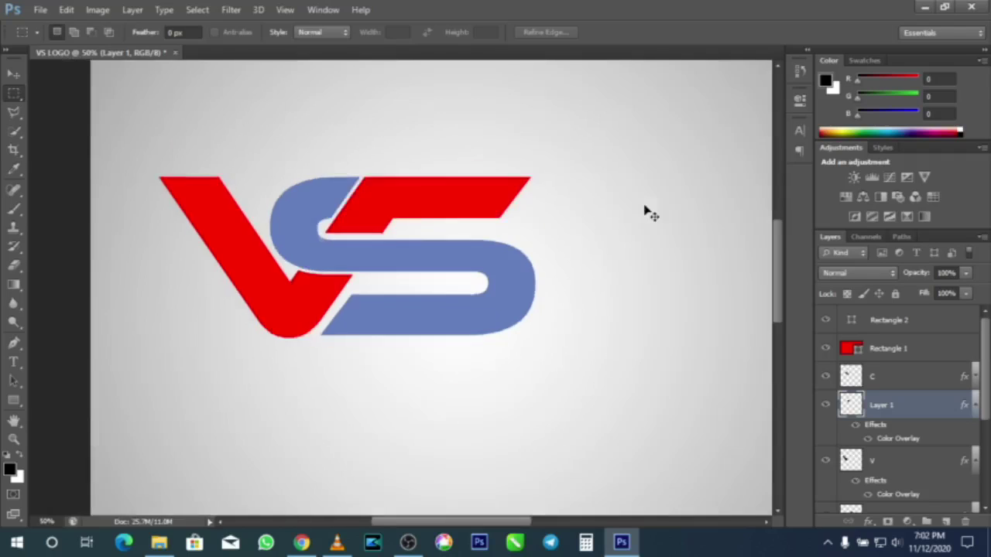
Type the black text 'VECTOR STOCK' on a new line beneath the logo
click(14, 74)
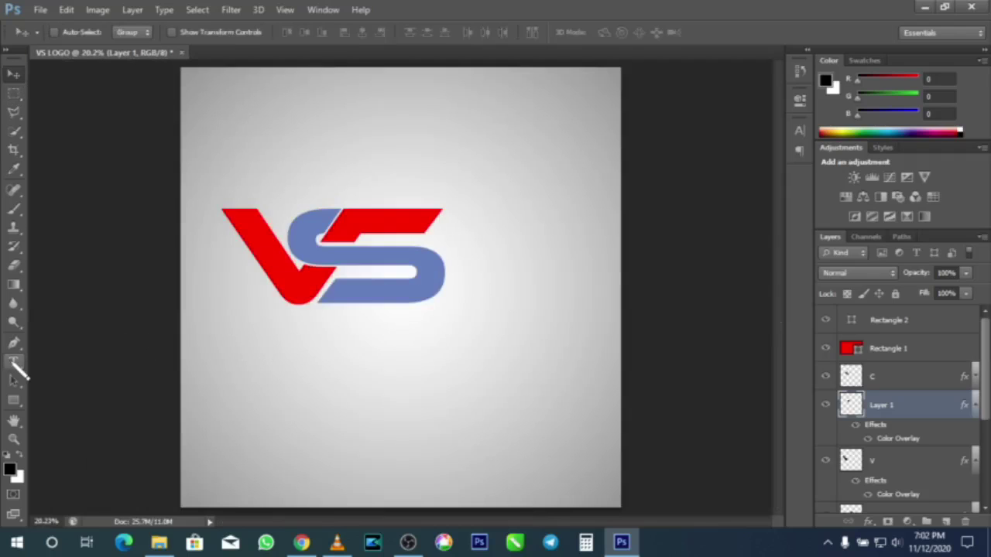
click(15, 362)
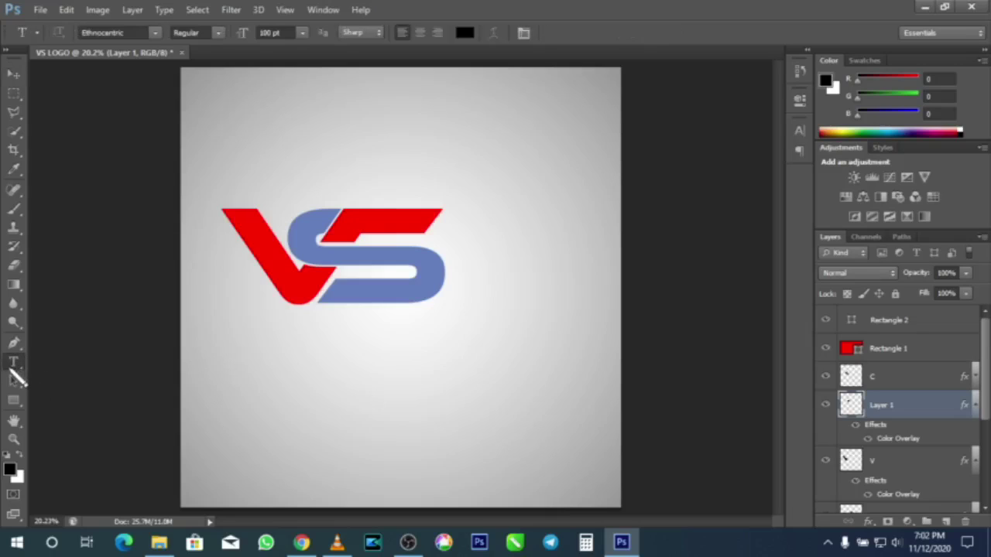
click(231, 370)
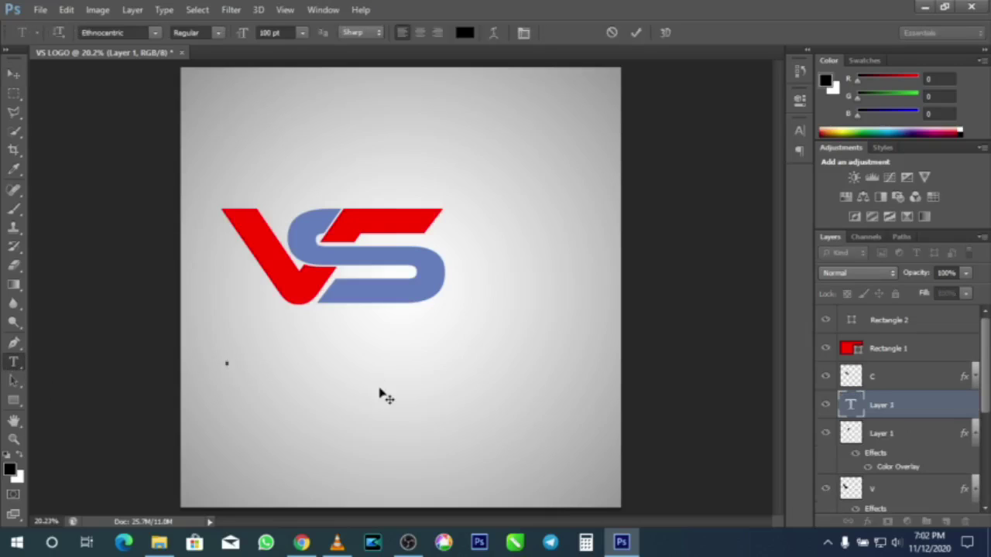
text(VECTOR)
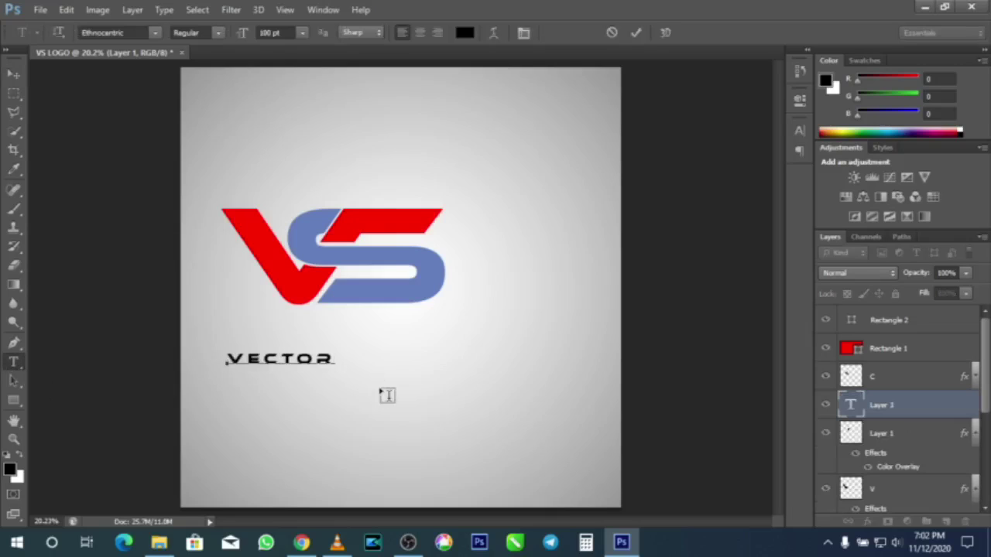
text( STOCK)
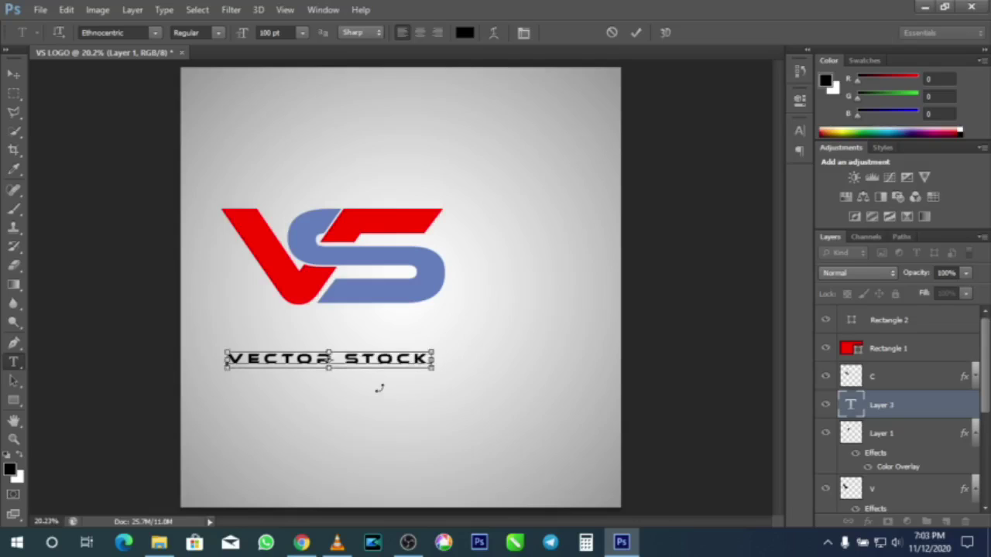
key(ctrl+Return)
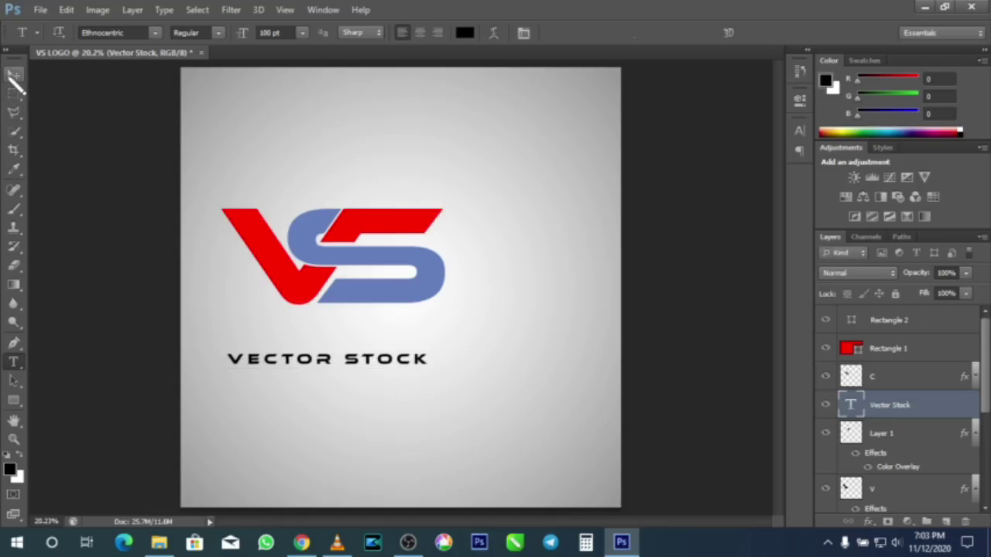
click(13, 75)
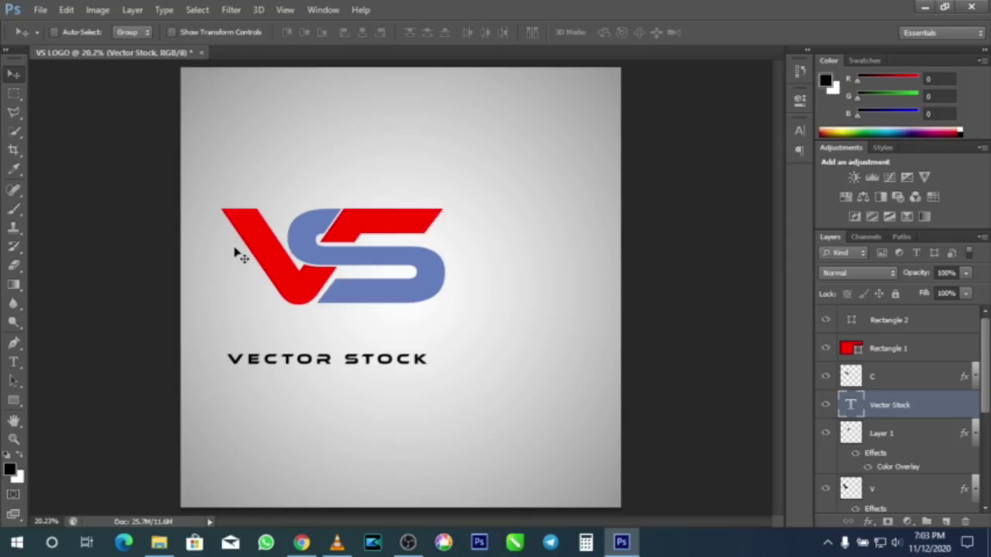
Scale the VECTOR STOCK text to about 115% and move it snugly under the logo
key(ctrl+t)
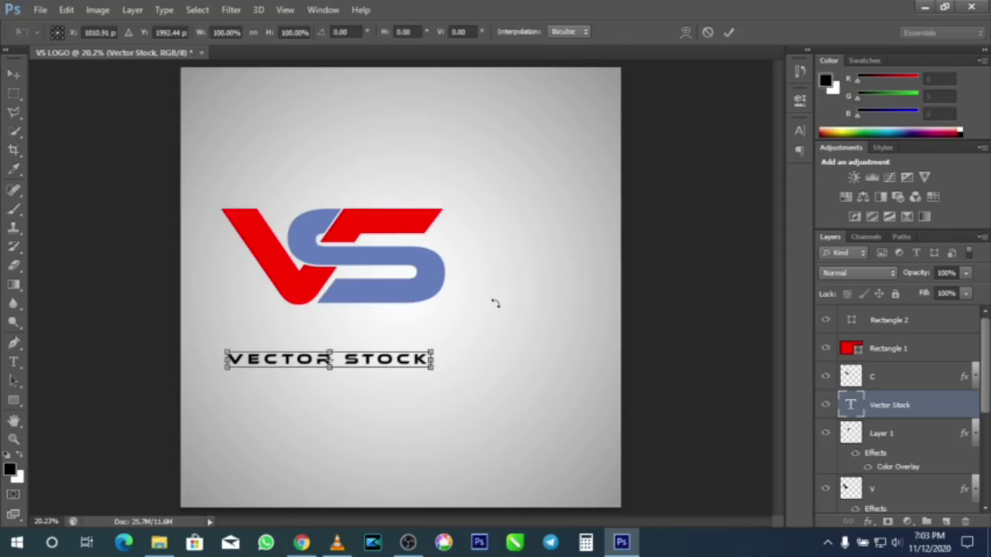
drag(437, 339, 465, 332)
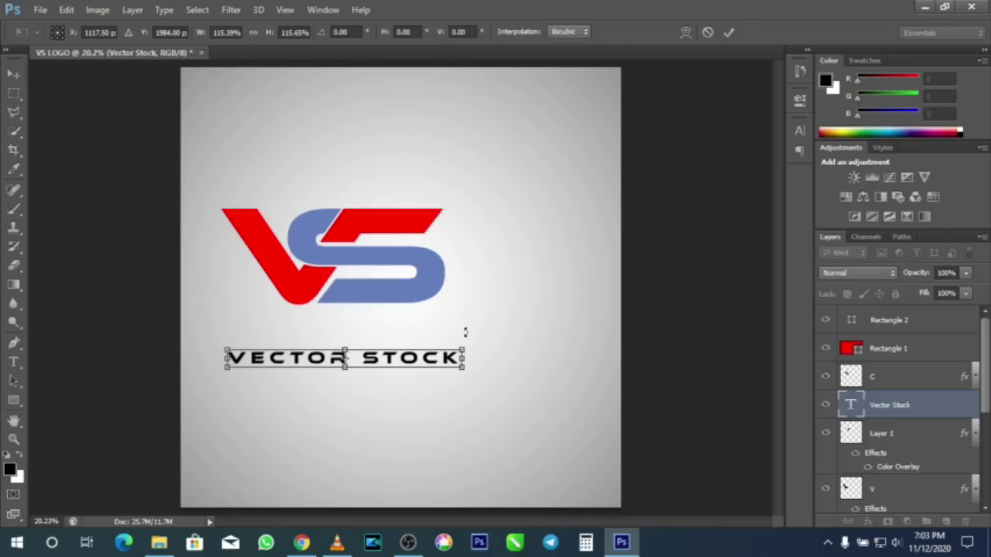
key(Return)
drag(454, 376, 449, 341)
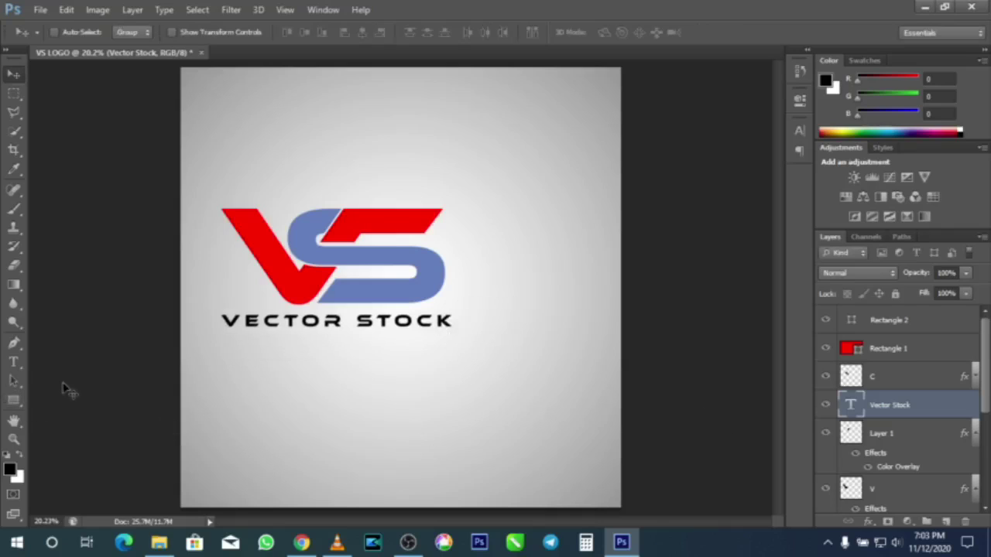
click(13, 362)
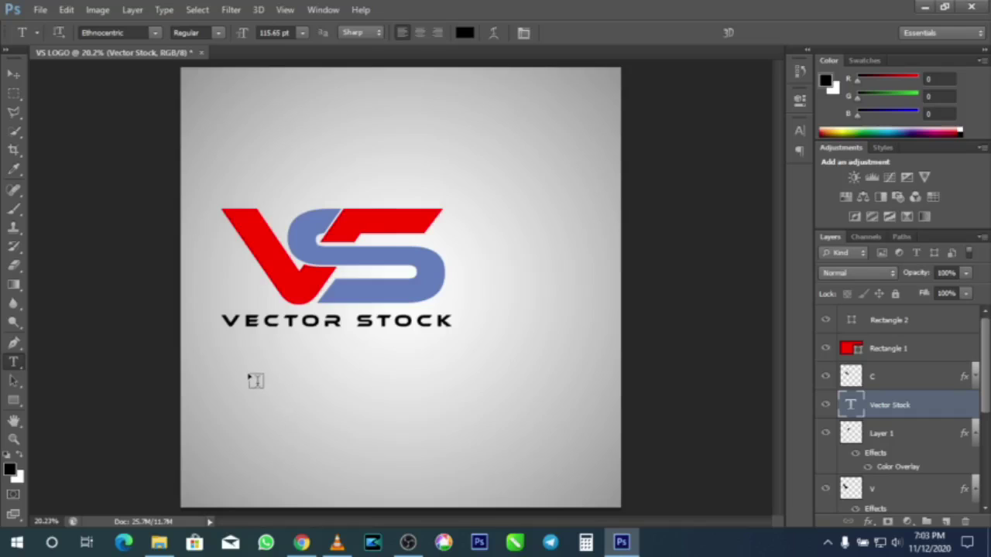
Cancel the empty text entry and move the Vector Stock layer to the top
click(239, 384)
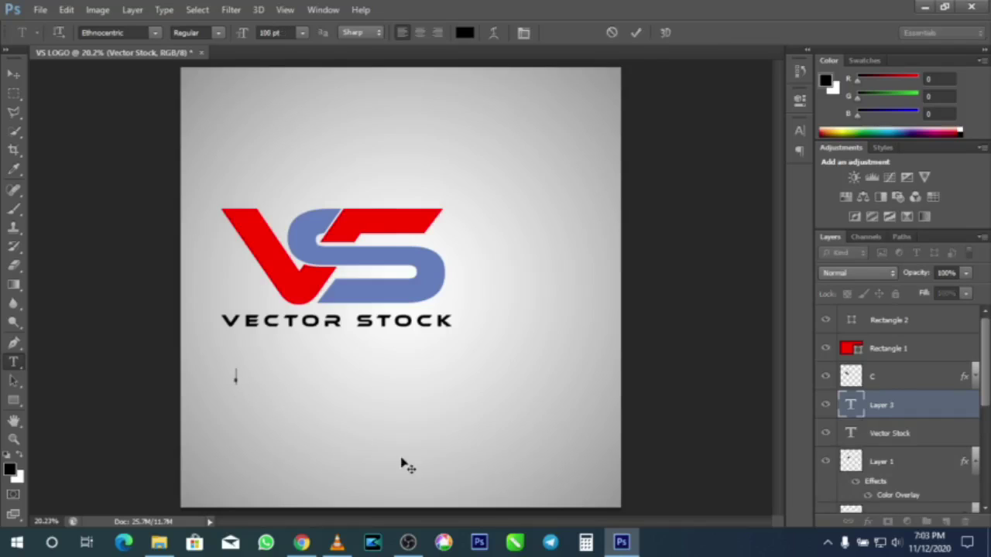
mouse_move(338, 541)
click(613, 32)
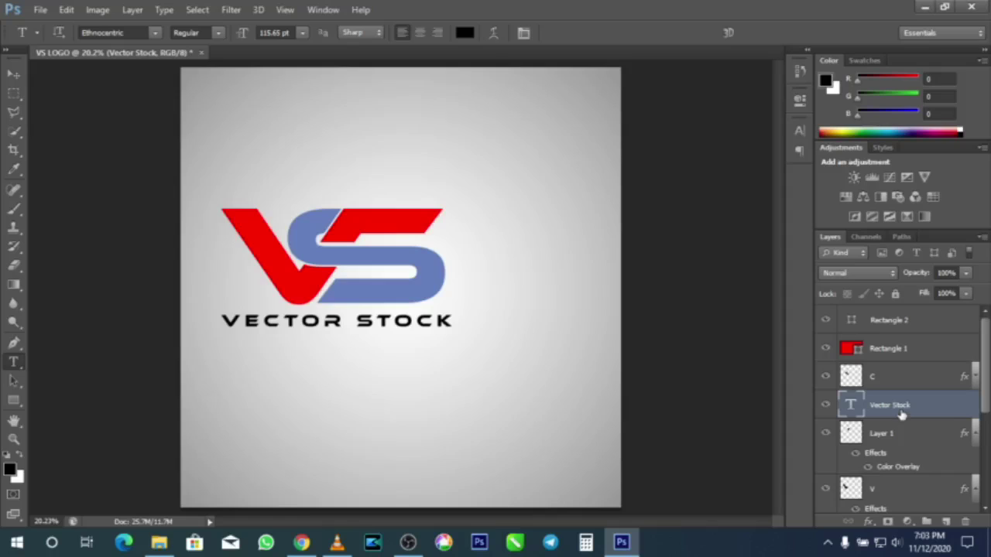
ctrl+click(910, 320)
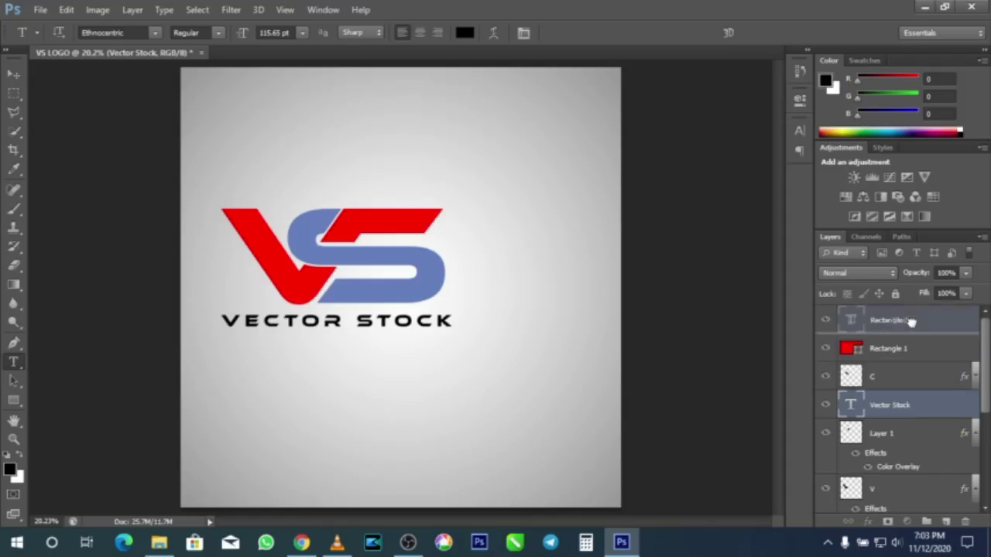
drag(910, 316, 909, 314)
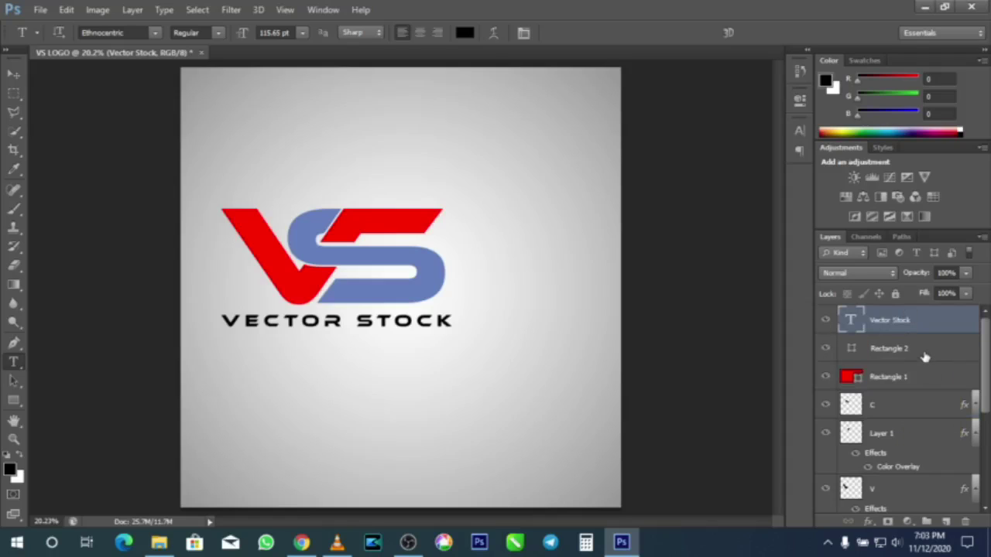
Group the logo layers from Rectangle 2 down to S into Group 1 and check its visibility
click(925, 350)
scroll(918, 393, down, 3)
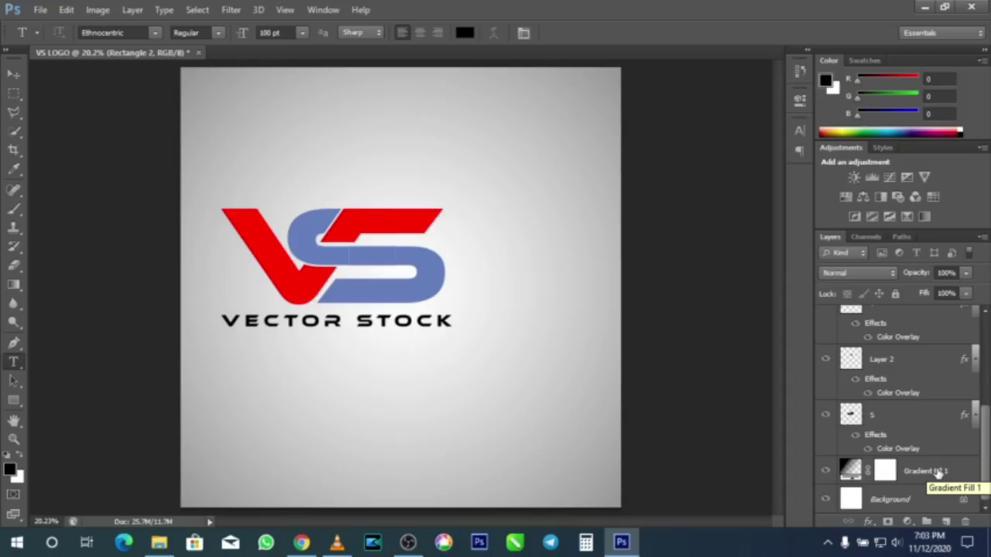
shift+click(906, 418)
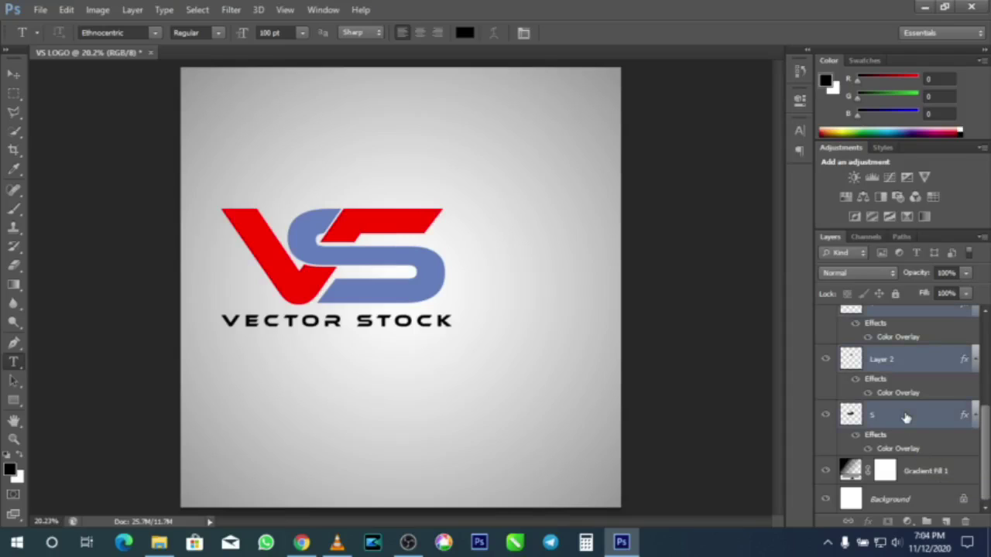
key(ctrl+g)
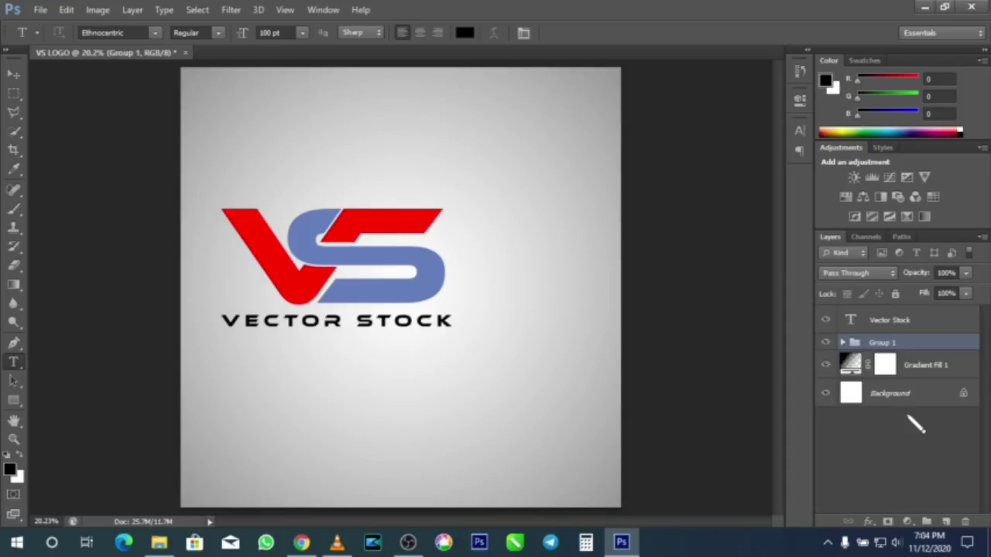
click(823, 344)
click(824, 344)
click(825, 343)
click(825, 343)
Add a Normal-blend drop shadow to Group 1 with size 15, distance 10 and raised opacity
click(865, 522)
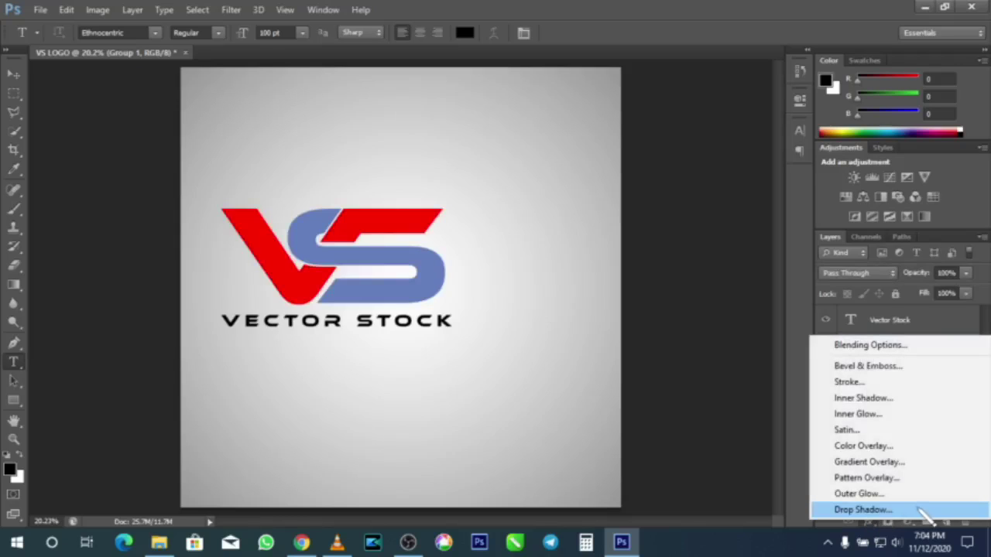
click(868, 521)
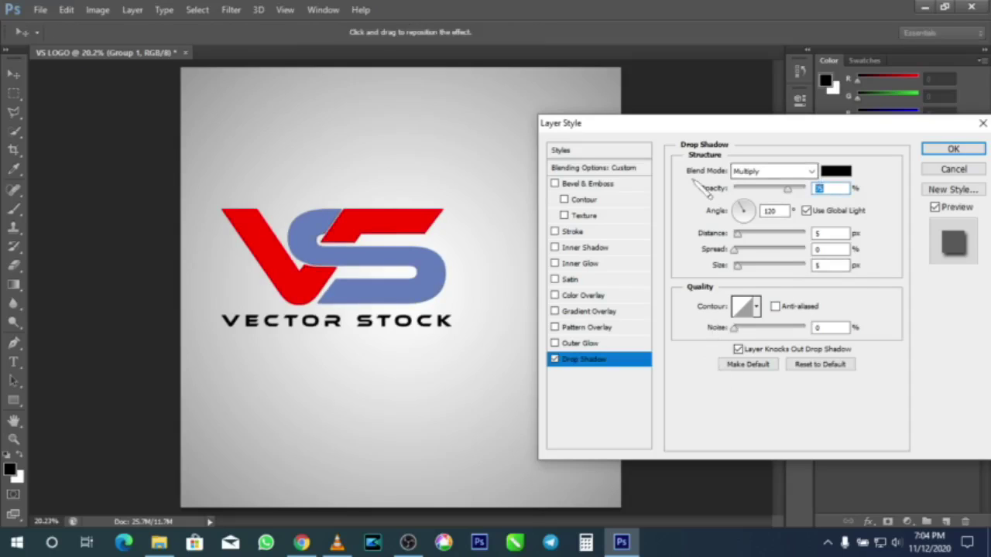
click(811, 172)
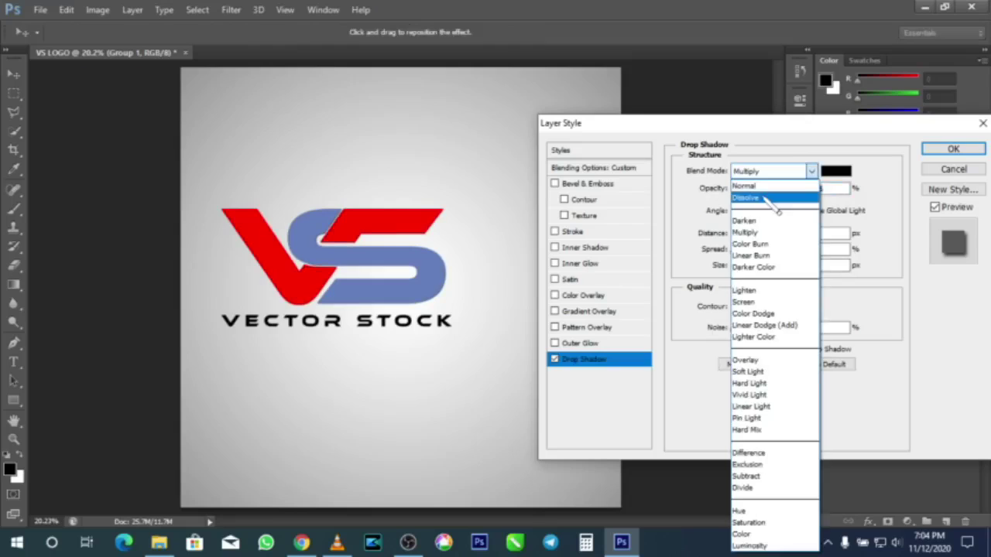
click(745, 186)
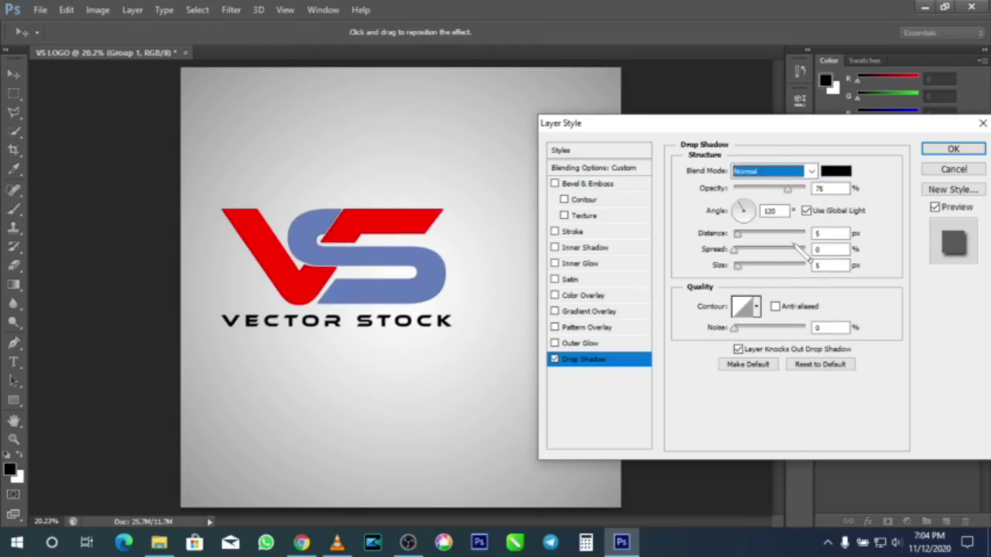
click(838, 265)
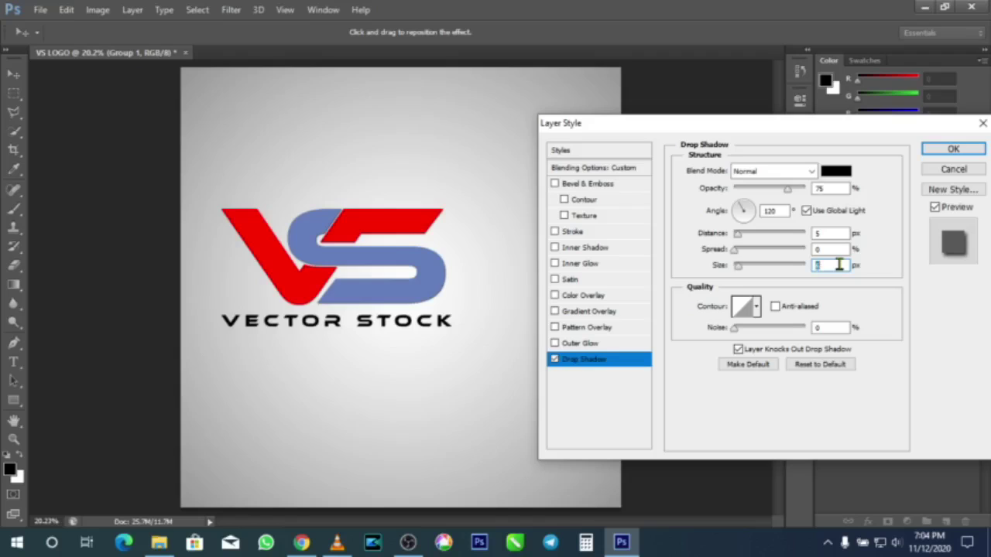
key(Up)
key(Up)
key(Up)
key(Up)
key(Up)
key(Up)
key(Up)
key(Up)
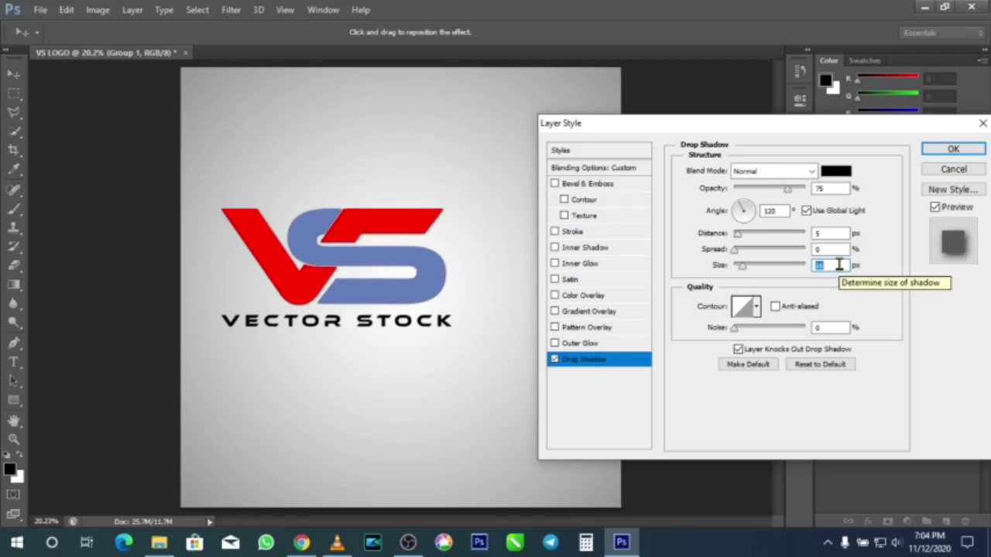
click(844, 234)
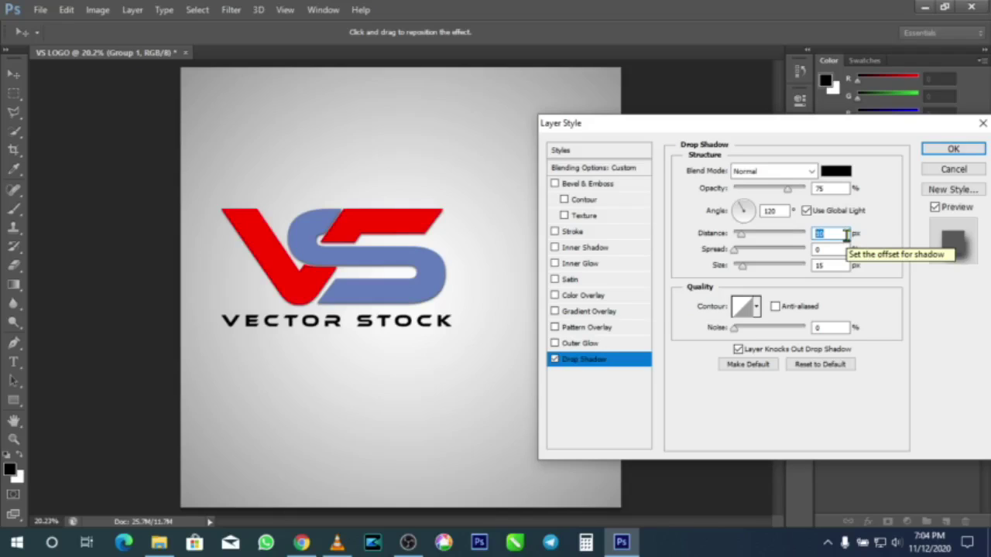
drag(788, 189, 827, 195)
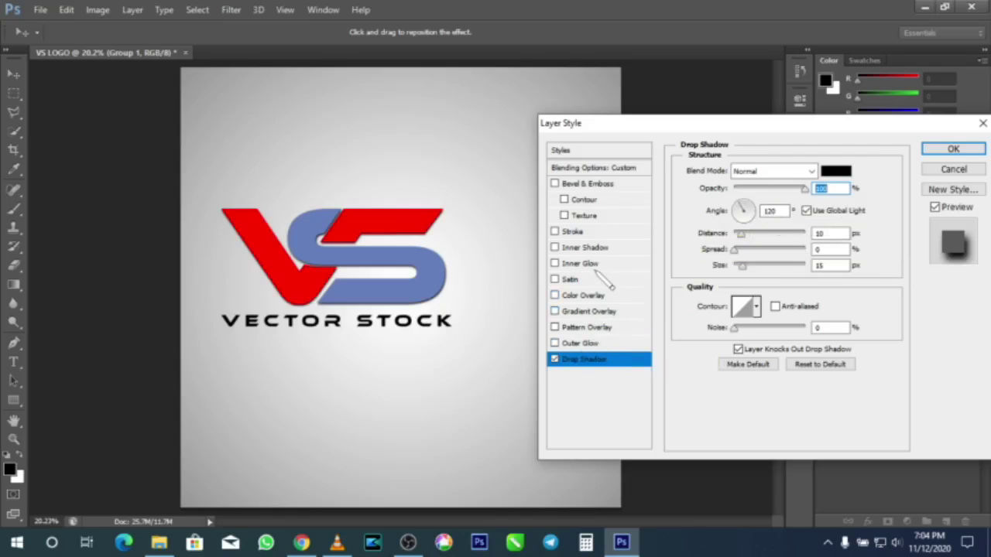
Add a Normal-blend inner glow at 75% opacity with an adjusted size
click(582, 264)
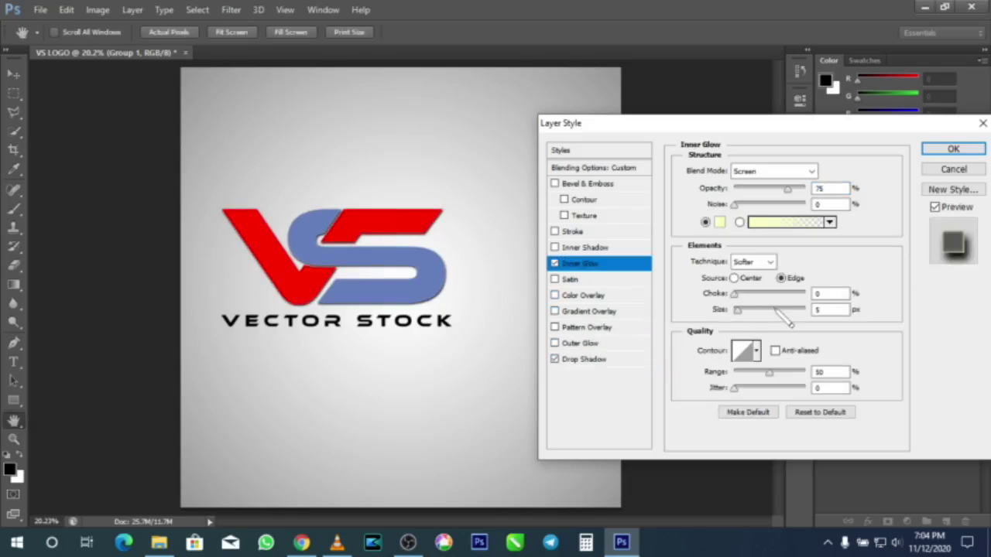
click(811, 171)
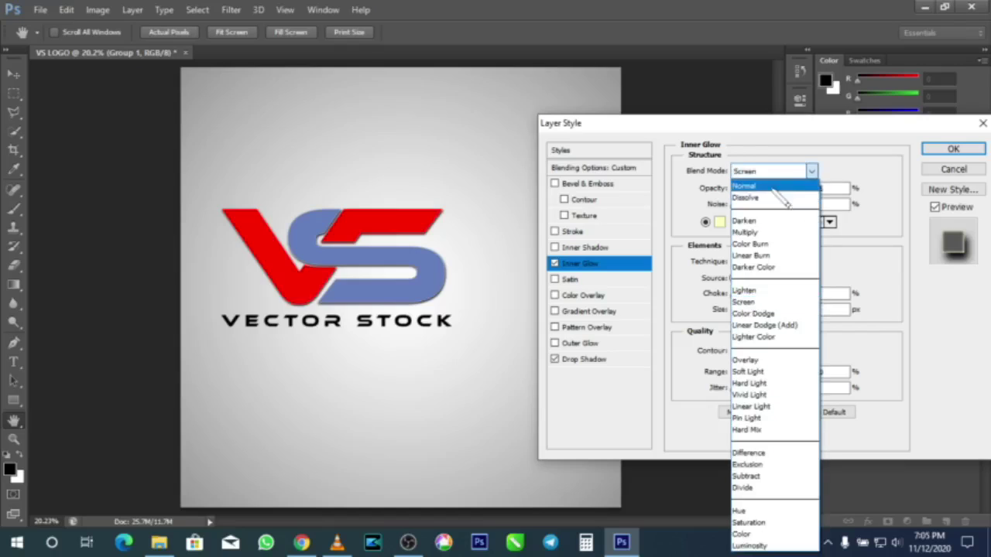
click(773, 189)
click(830, 310)
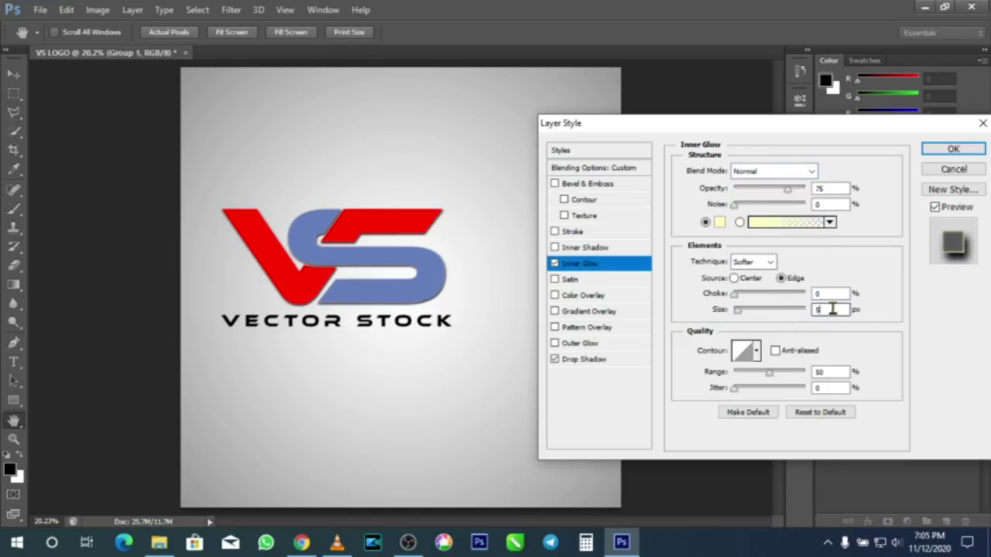
key(Up)
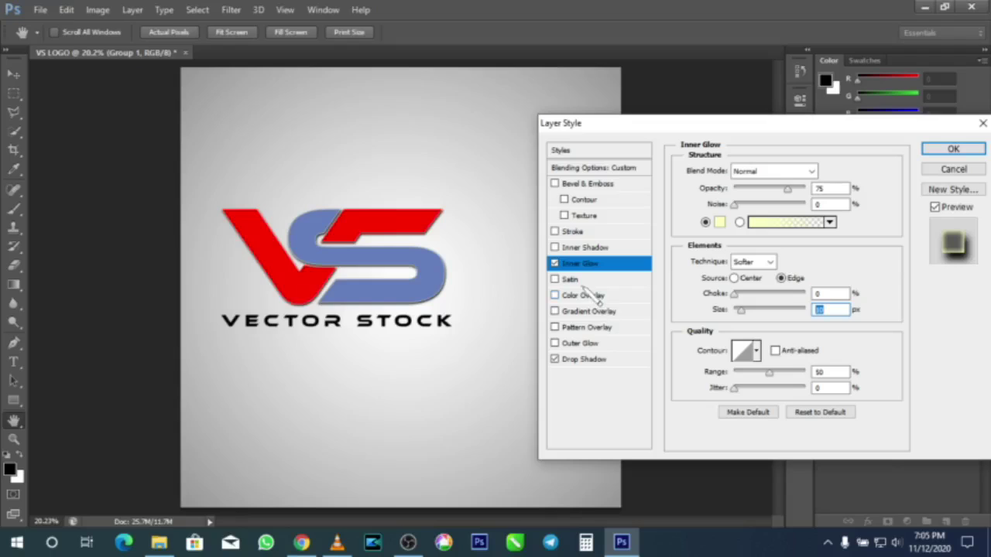
click(581, 344)
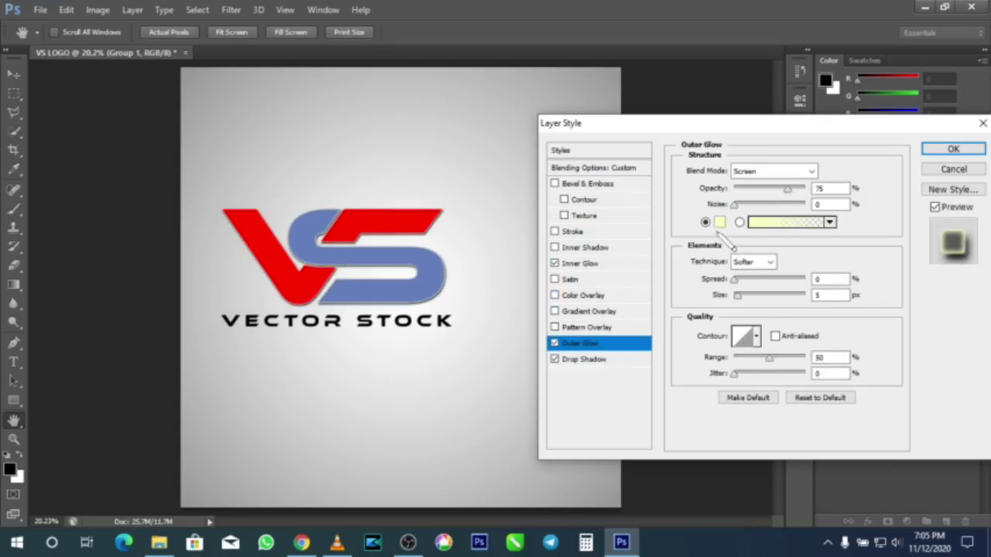
Set the outer glow to black, 100% opacity, Normal blend with adjusted size, and apply
click(719, 222)
drag(542, 312, 512, 364)
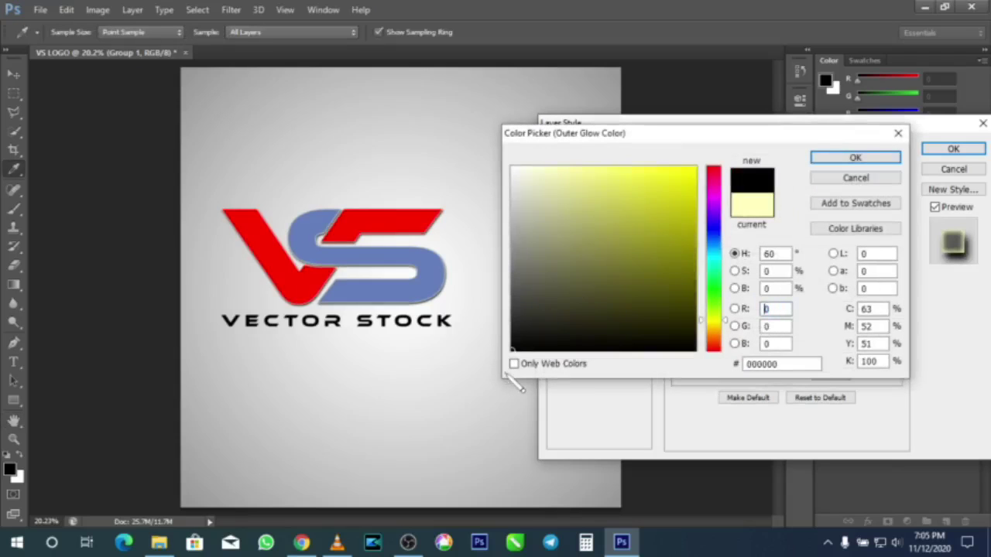
click(867, 159)
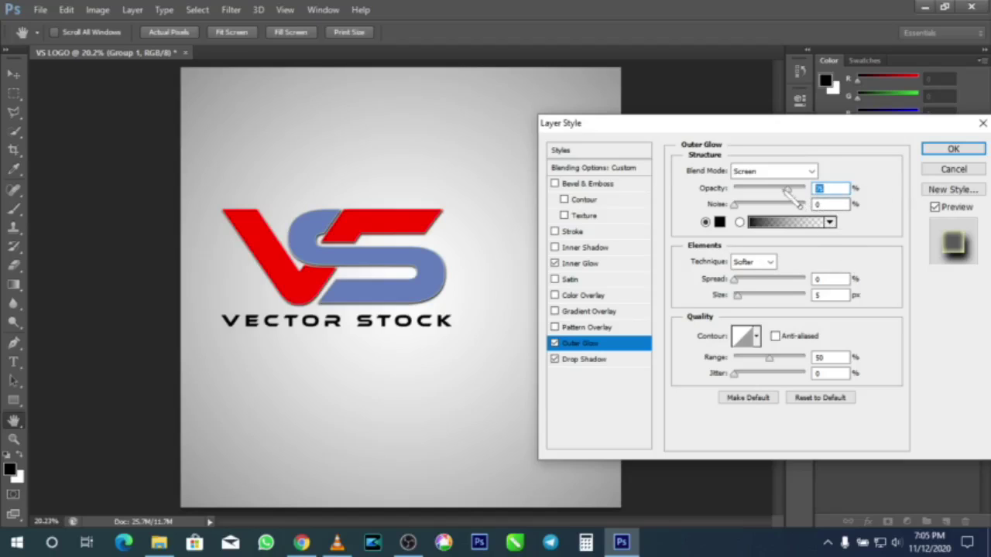
drag(787, 189, 825, 206)
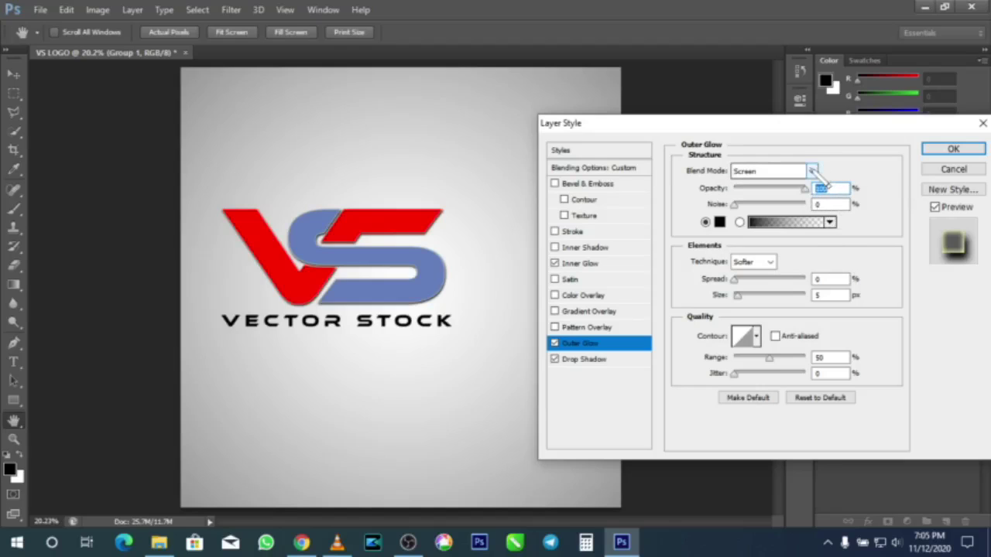
click(813, 171)
click(782, 189)
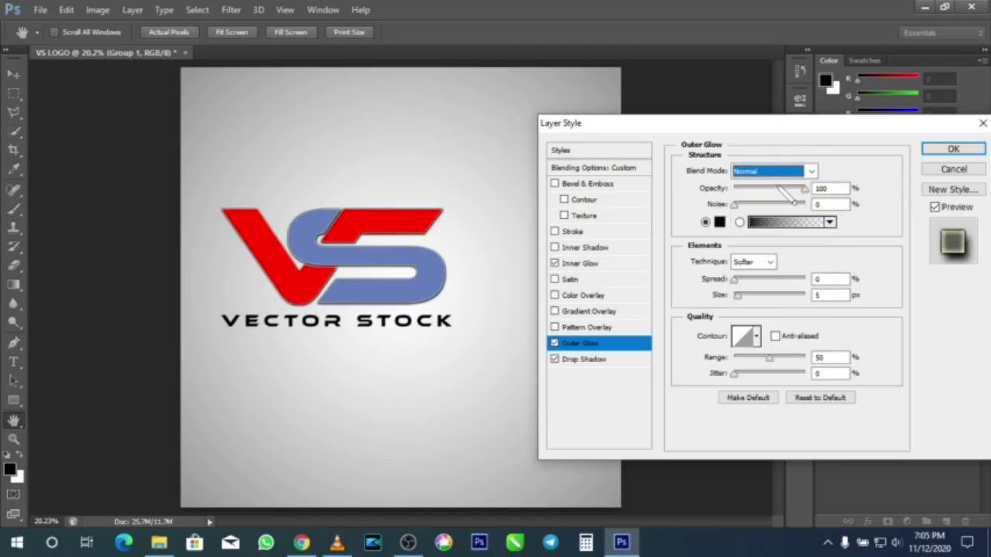
click(822, 295)
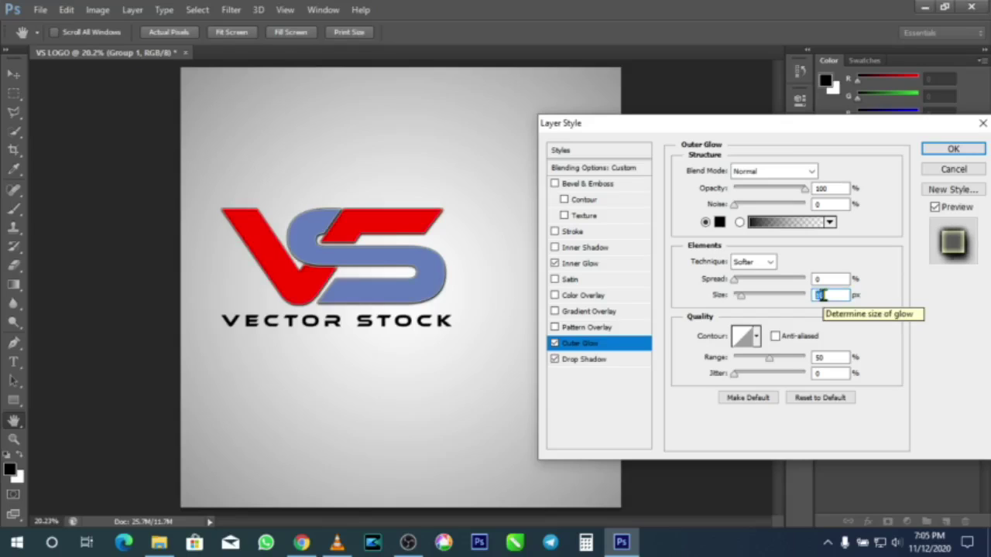
click(955, 150)
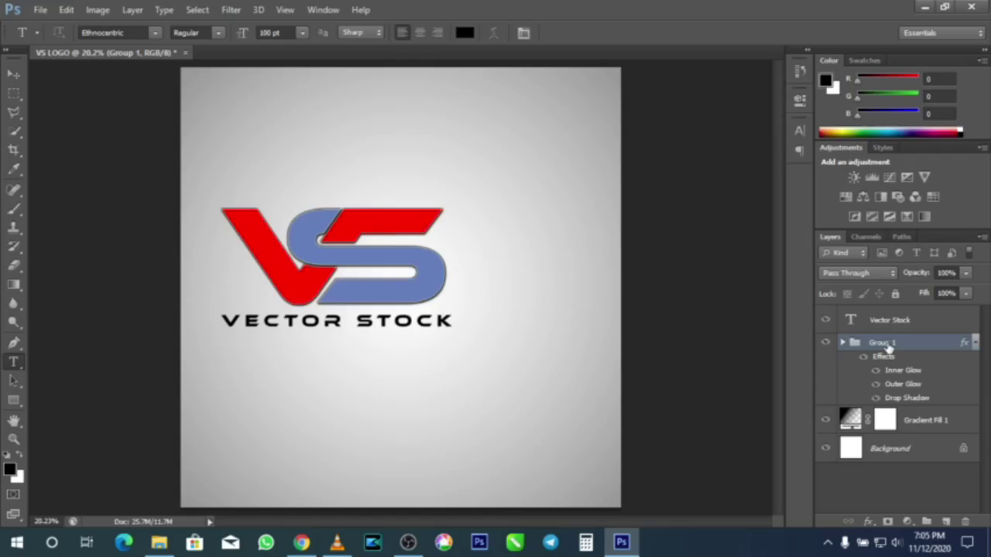
Centre the logo group and text horizontally on the canvas and deselect
shift+click(914, 321)
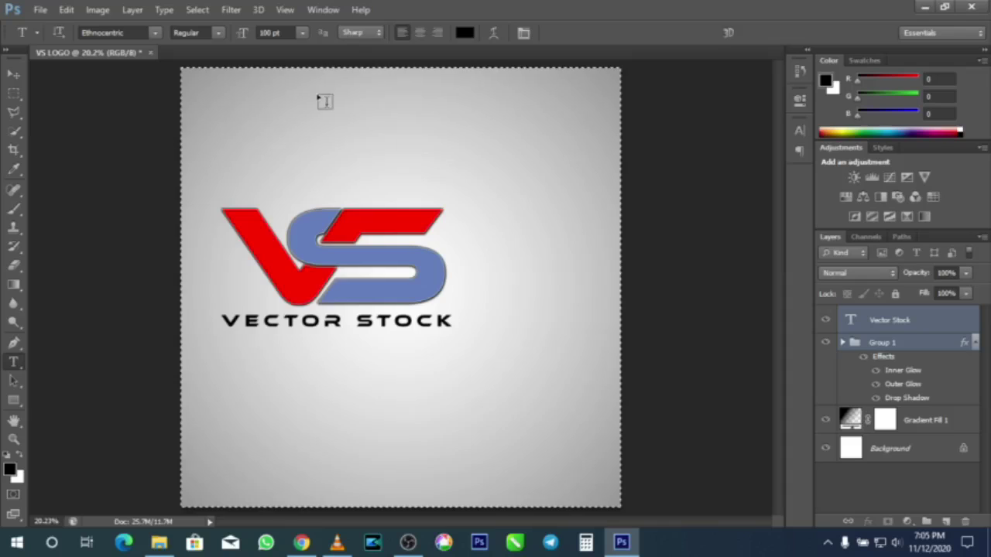
click(14, 74)
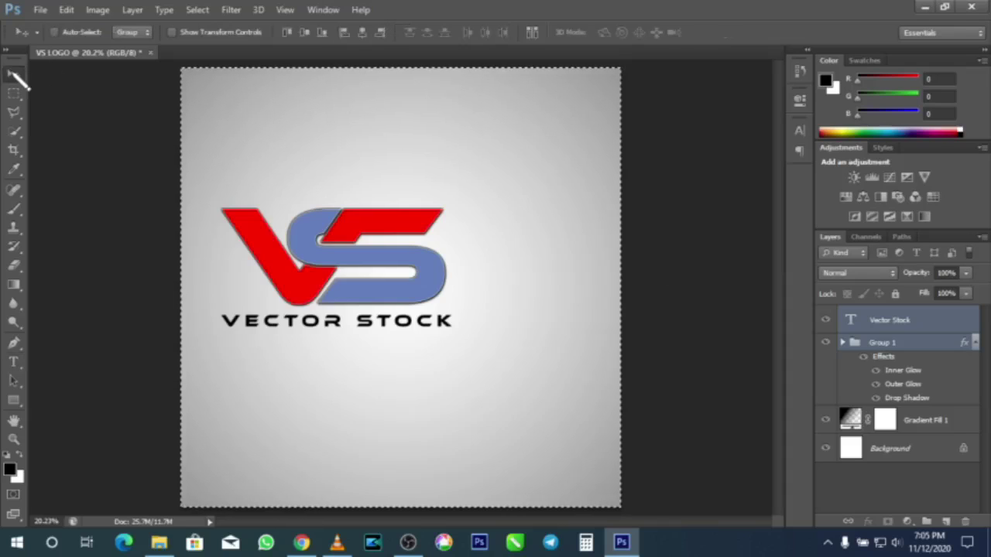
click(362, 32)
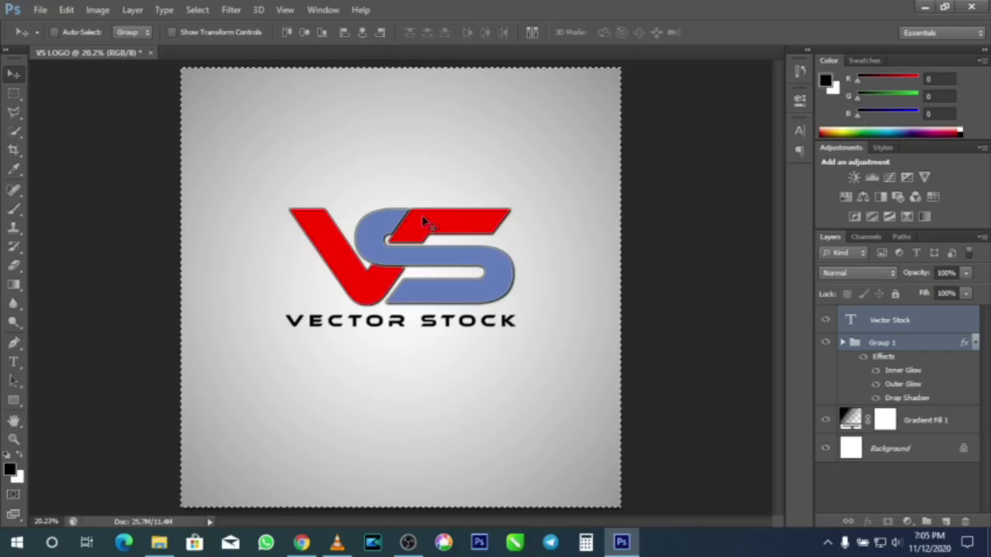
key(ctrl+d)
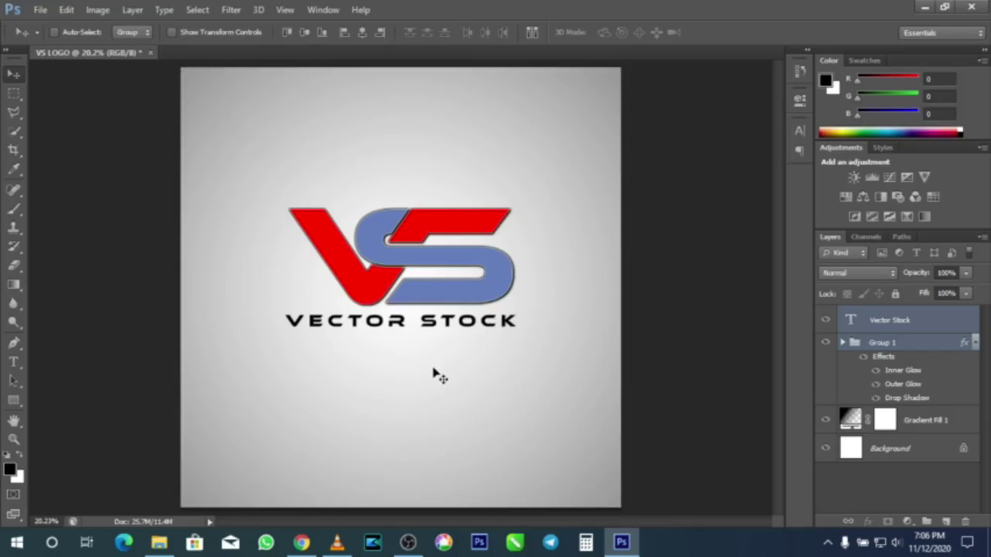
Select the Vector Stock layer and open Save As for VS LOGO in PSD format
click(945, 329)
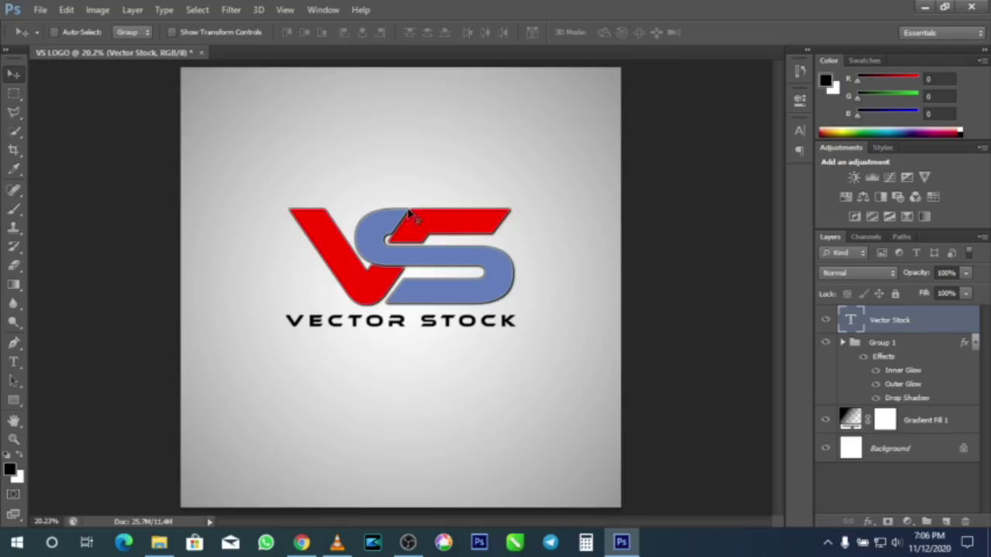
click(40, 9)
click(117, 184)
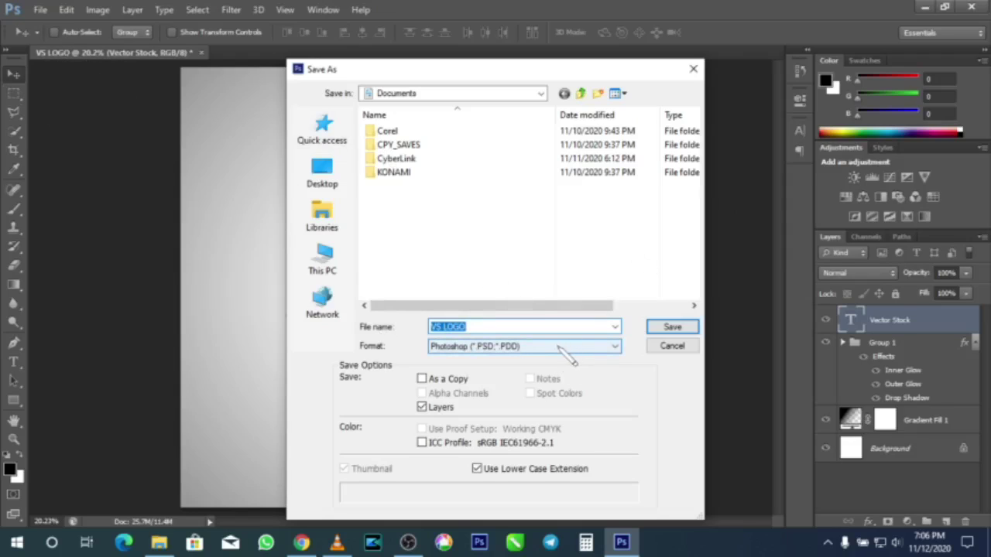
Save the logo to the Desktop as VS LOGO.psd, accepting the Photoshop format options
click(322, 172)
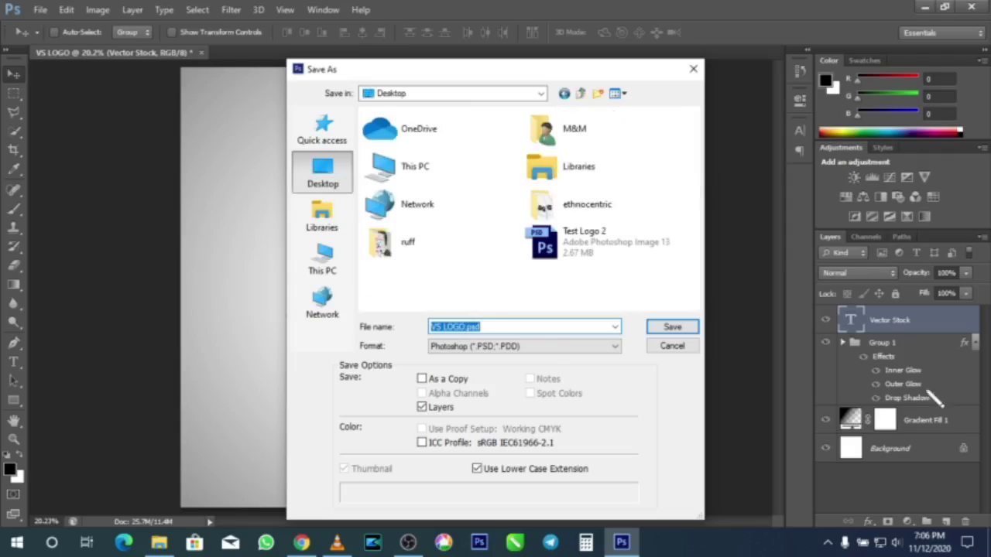
click(673, 328)
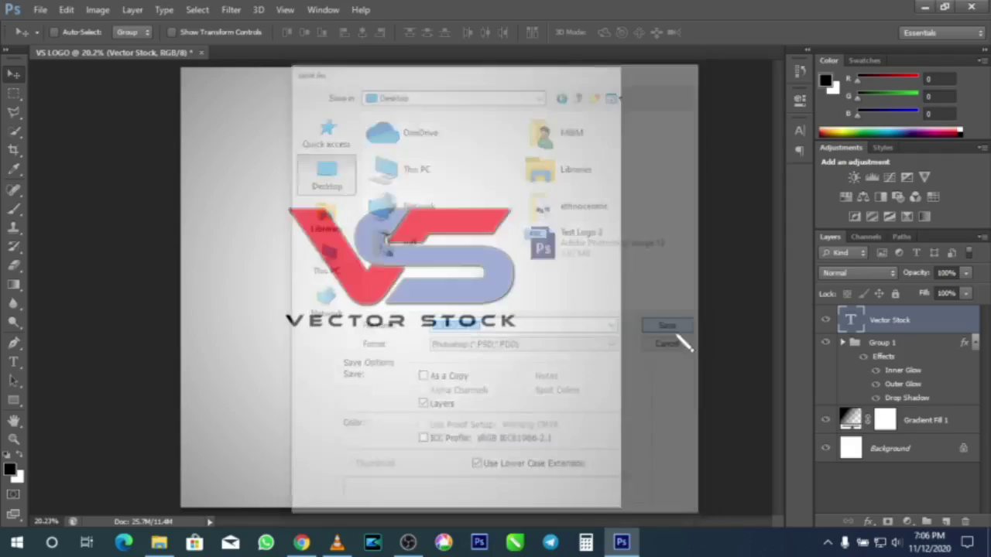
click(655, 162)
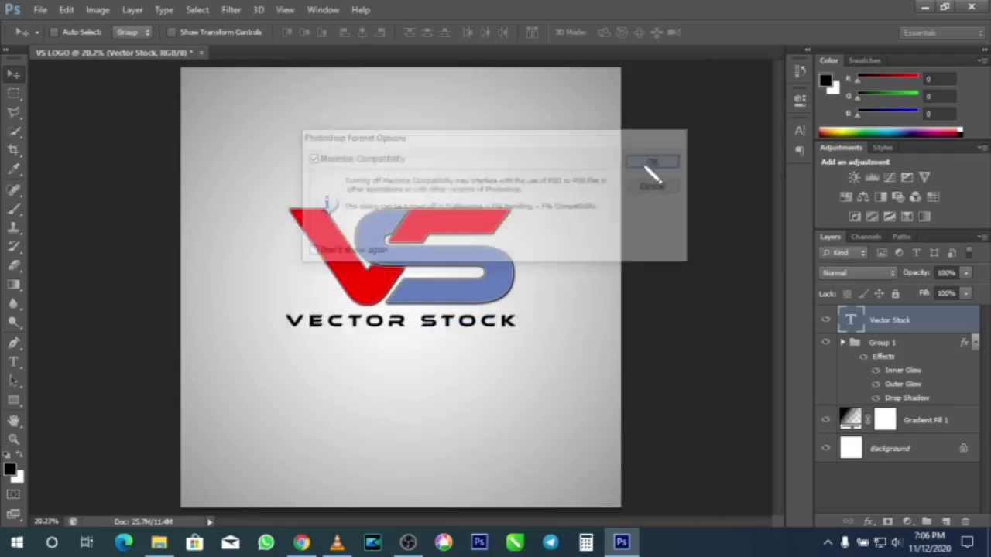
Start another Save As, dismiss the still-saving warning, and return to the File menu
click(40, 9)
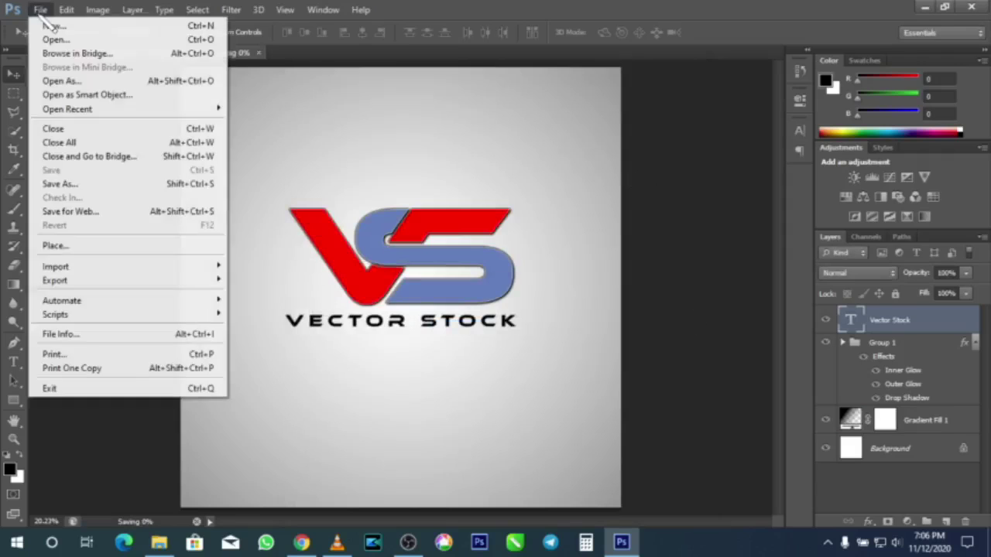
click(103, 185)
click(511, 230)
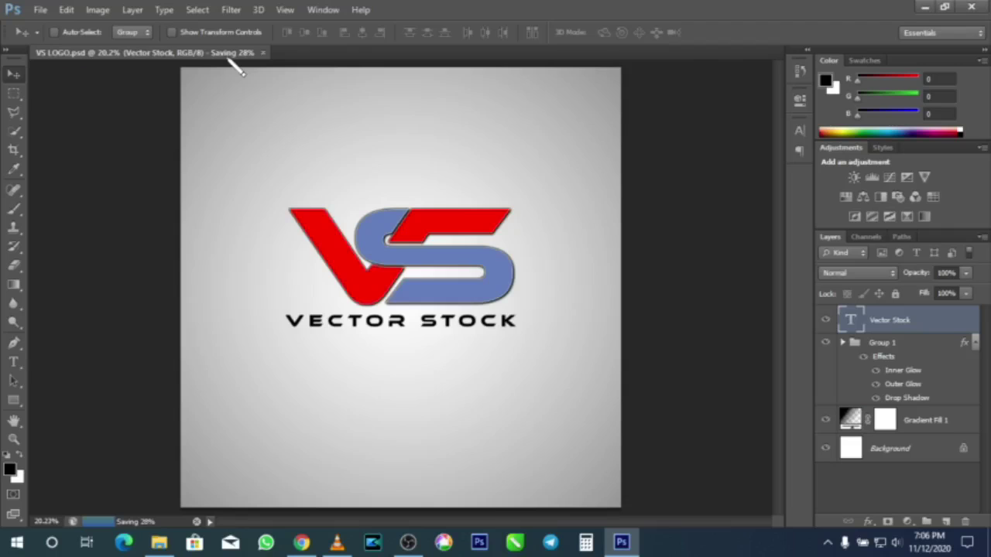
click(42, 9)
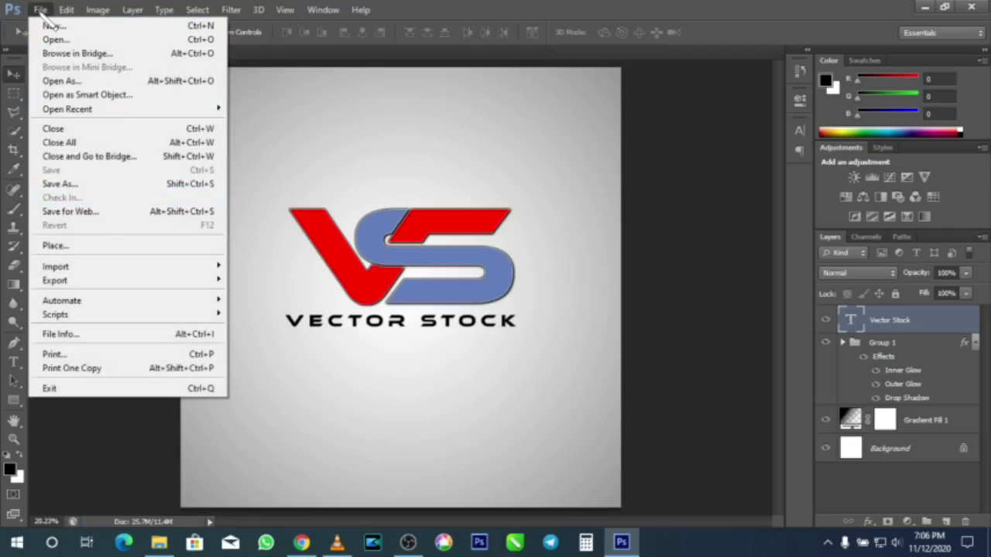
Save a JPEG copy named VS LOGO.jpg to the Desktop at Quality 12 (Maximum)
click(97, 185)
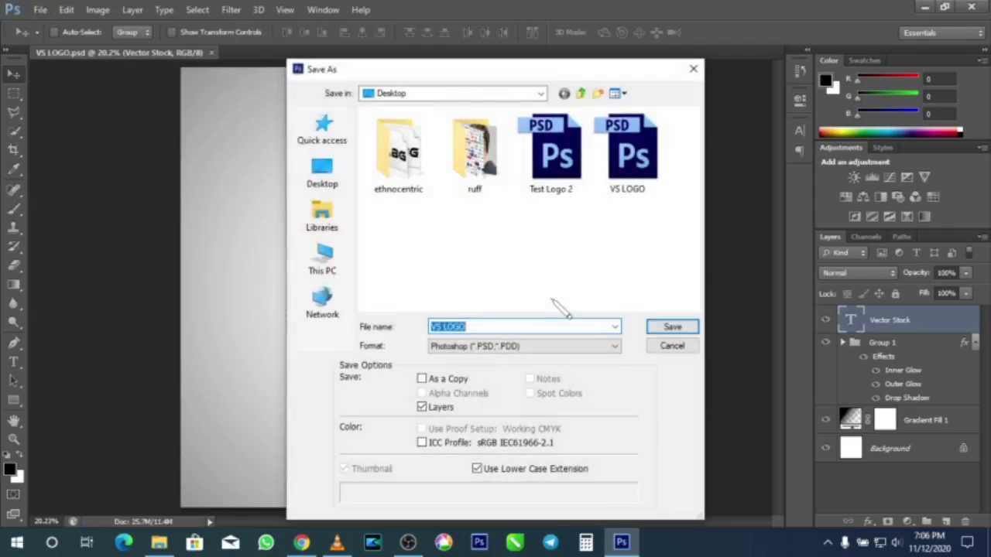
click(523, 348)
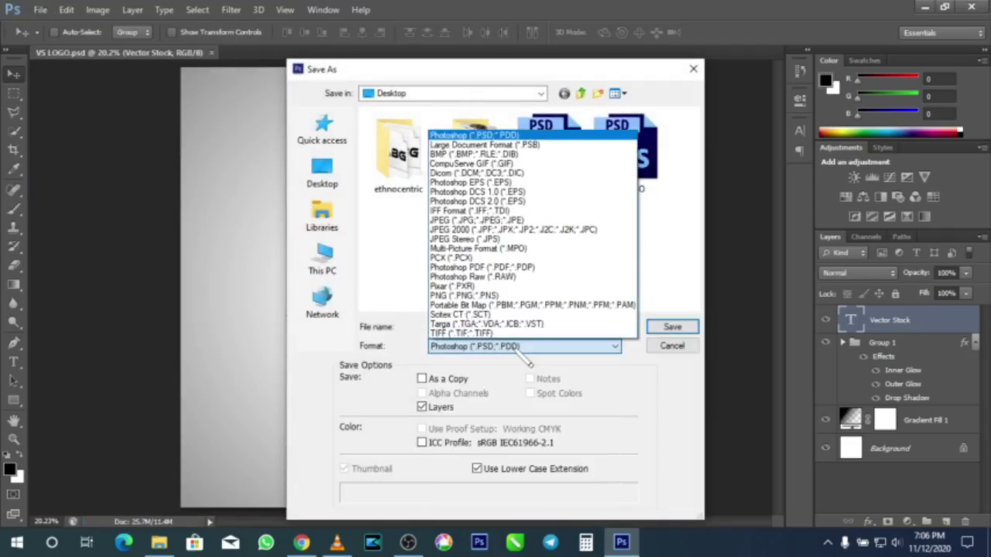
click(492, 224)
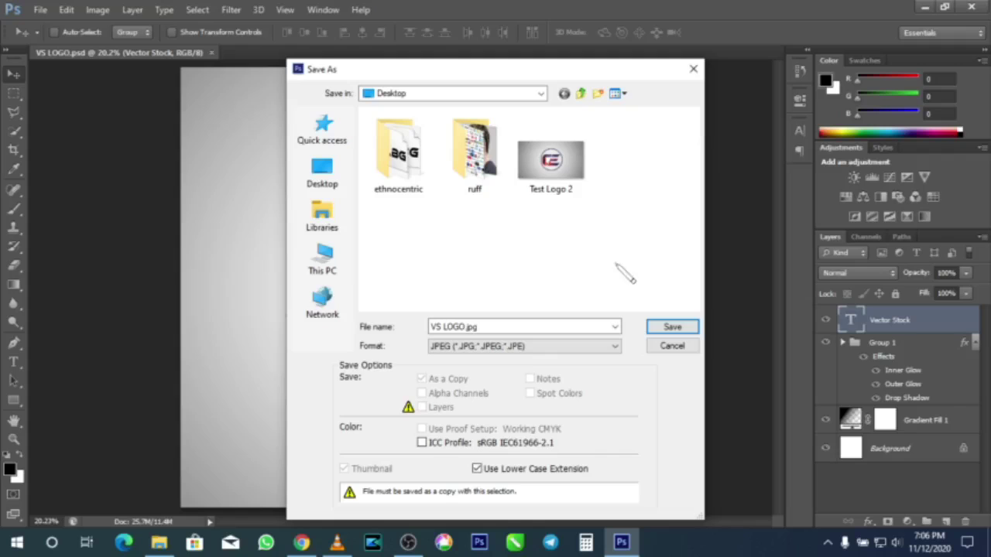
click(660, 329)
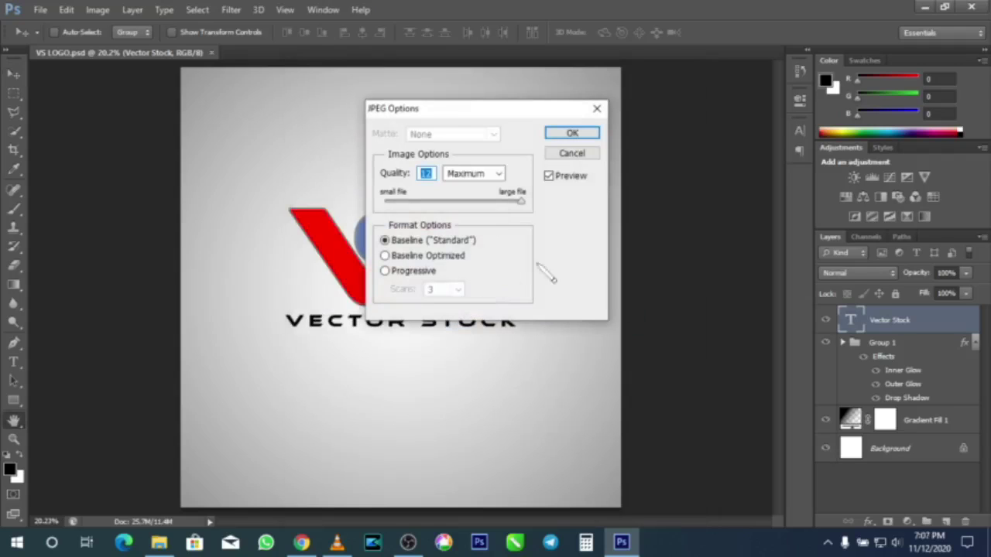
click(577, 135)
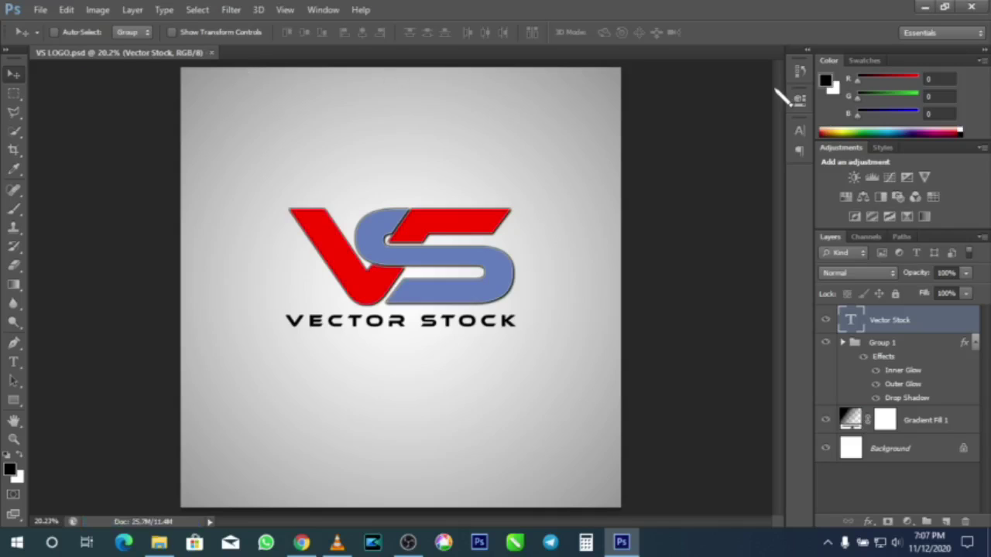
Minimize Photoshop, refresh the desktop, and open the VS LOGO image in Picasa Photo Viewer
click(929, 7)
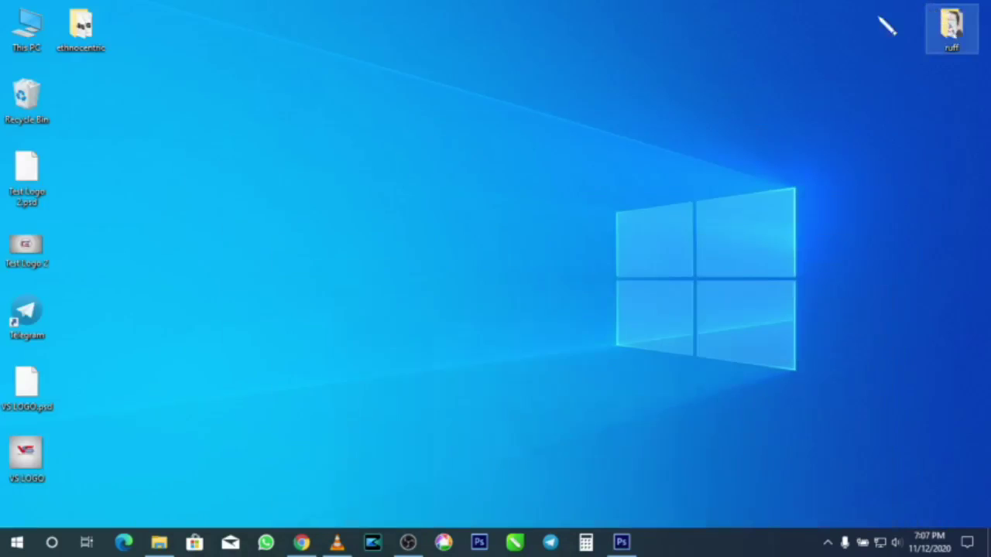
right_click(357, 127)
click(401, 170)
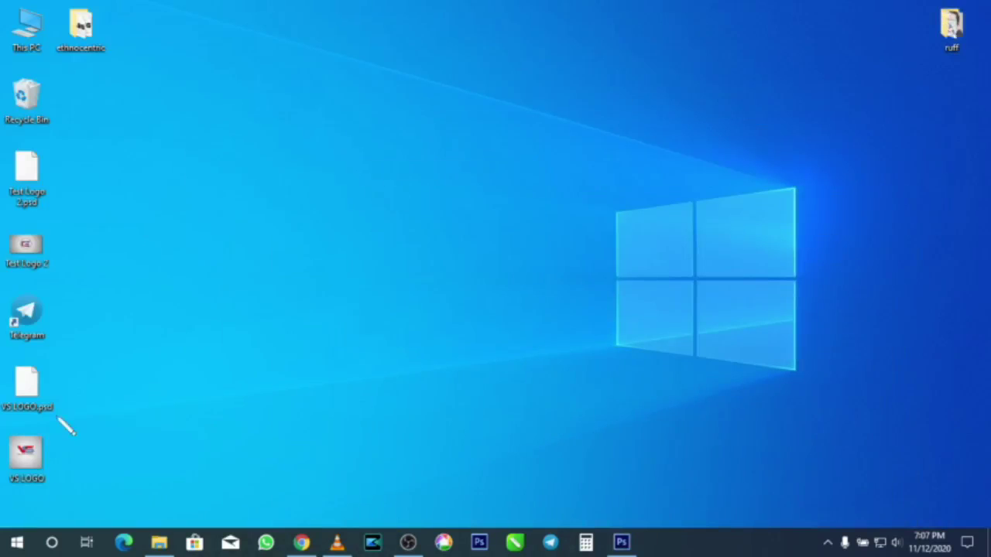
double_click(30, 455)
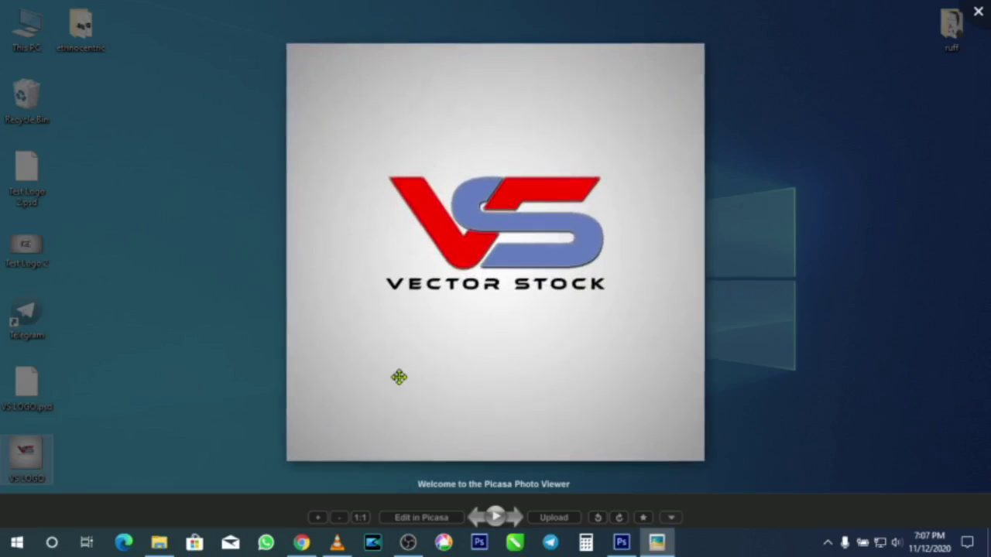
Zoom in to inspect the finished logo, then close Picasa Photo Viewer
scroll(506, 182, up, 3)
scroll(507, 181, up, 2)
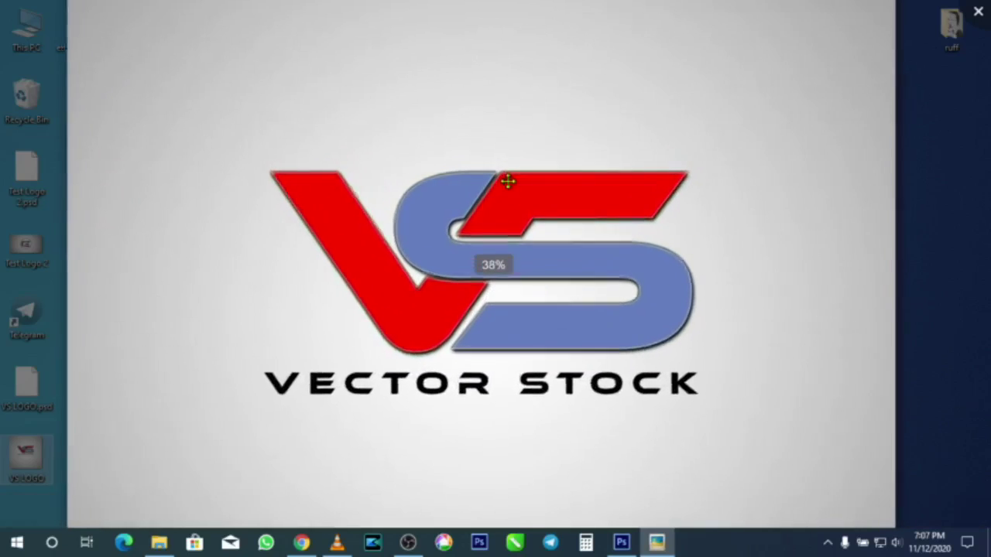
scroll(508, 181, up, 6)
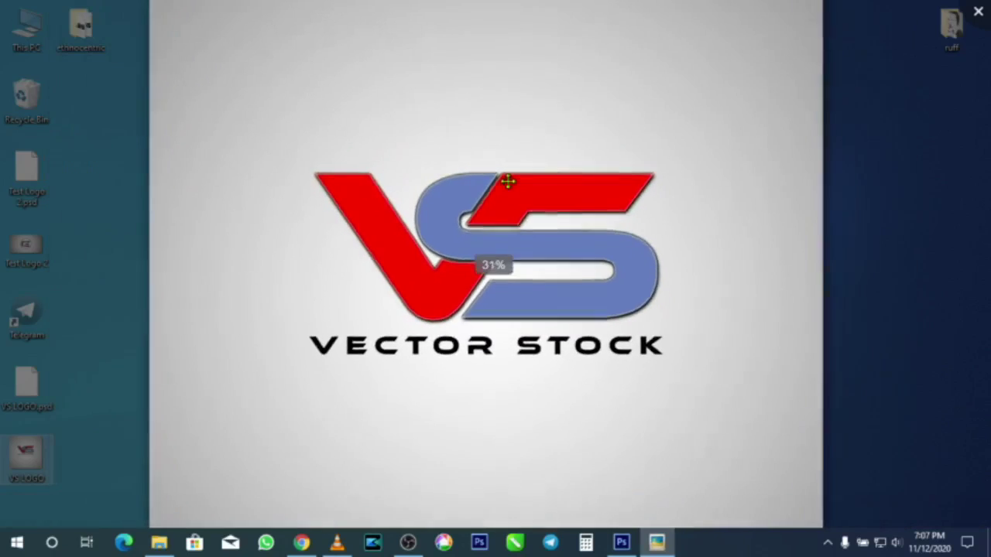
scroll(507, 183, down, 8)
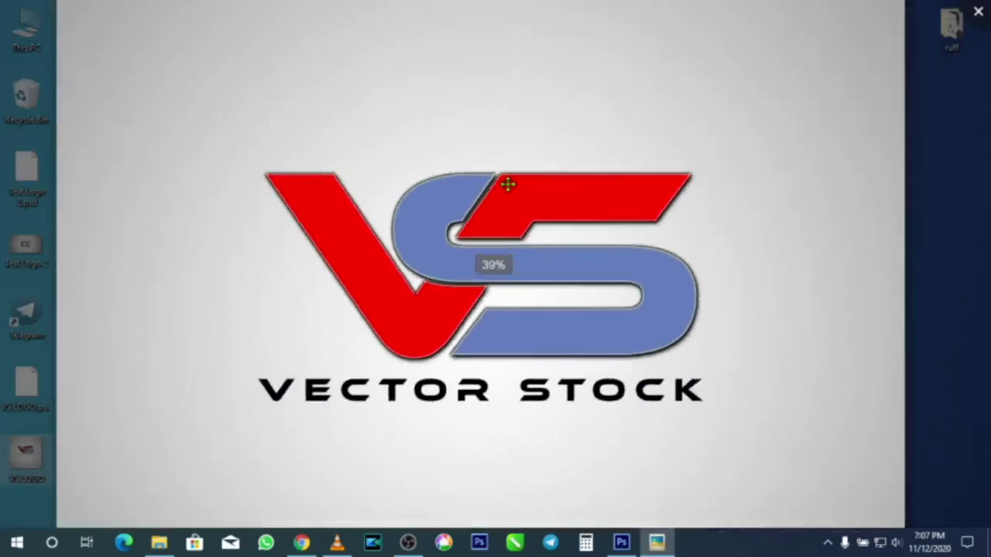
scroll(517, 240, up, 3)
scroll(522, 259, up, 3)
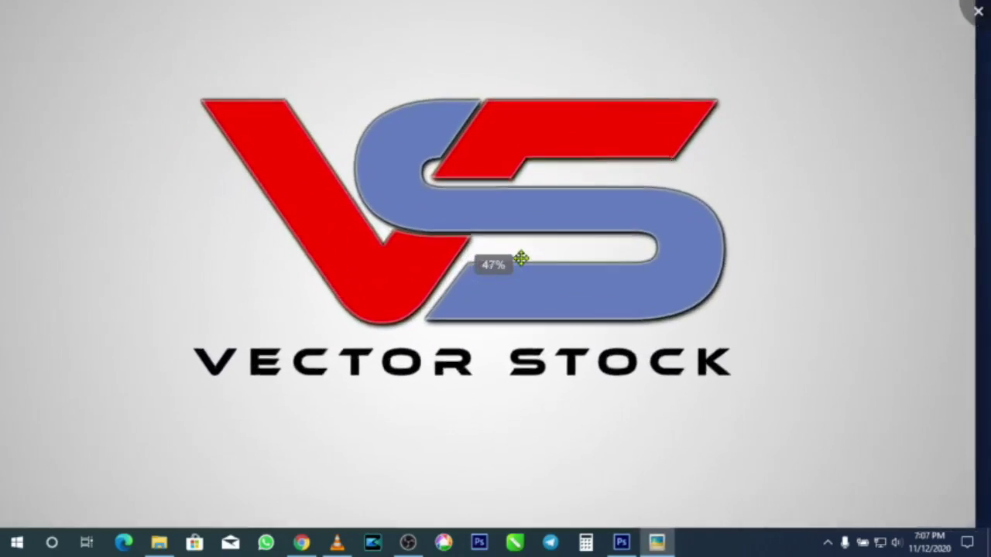
scroll(522, 256, down, 3)
scroll(532, 255, up, 2)
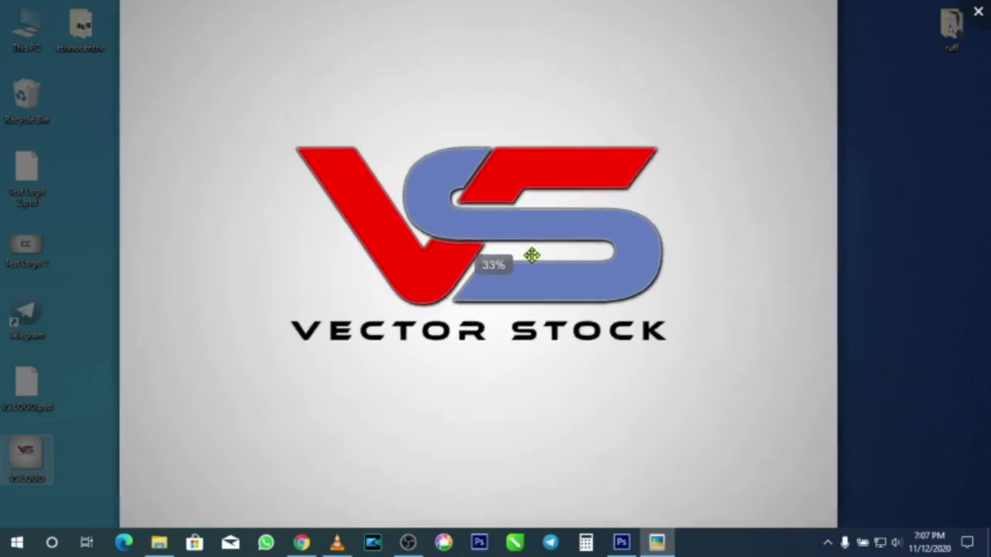
click(978, 11)
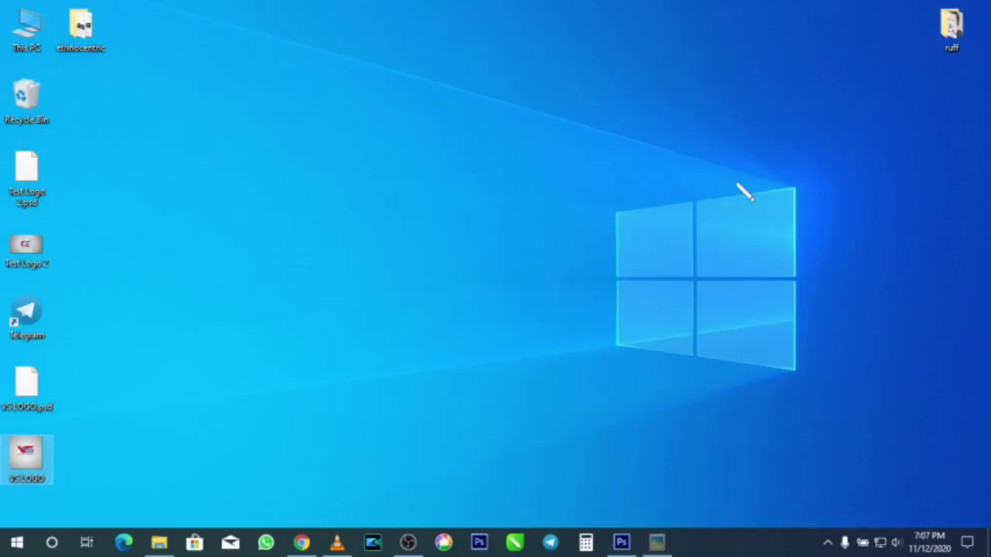
right_click(436, 205)
click(465, 250)
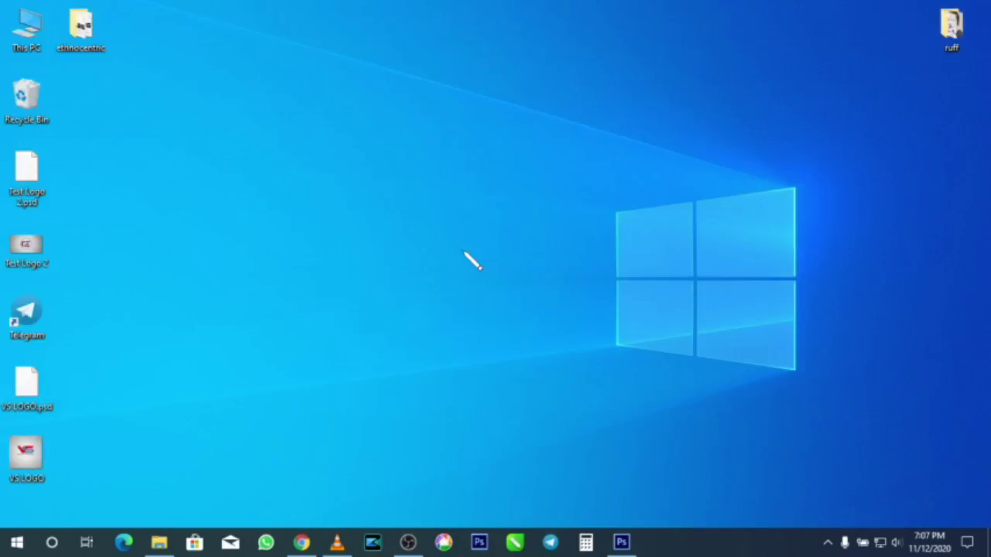